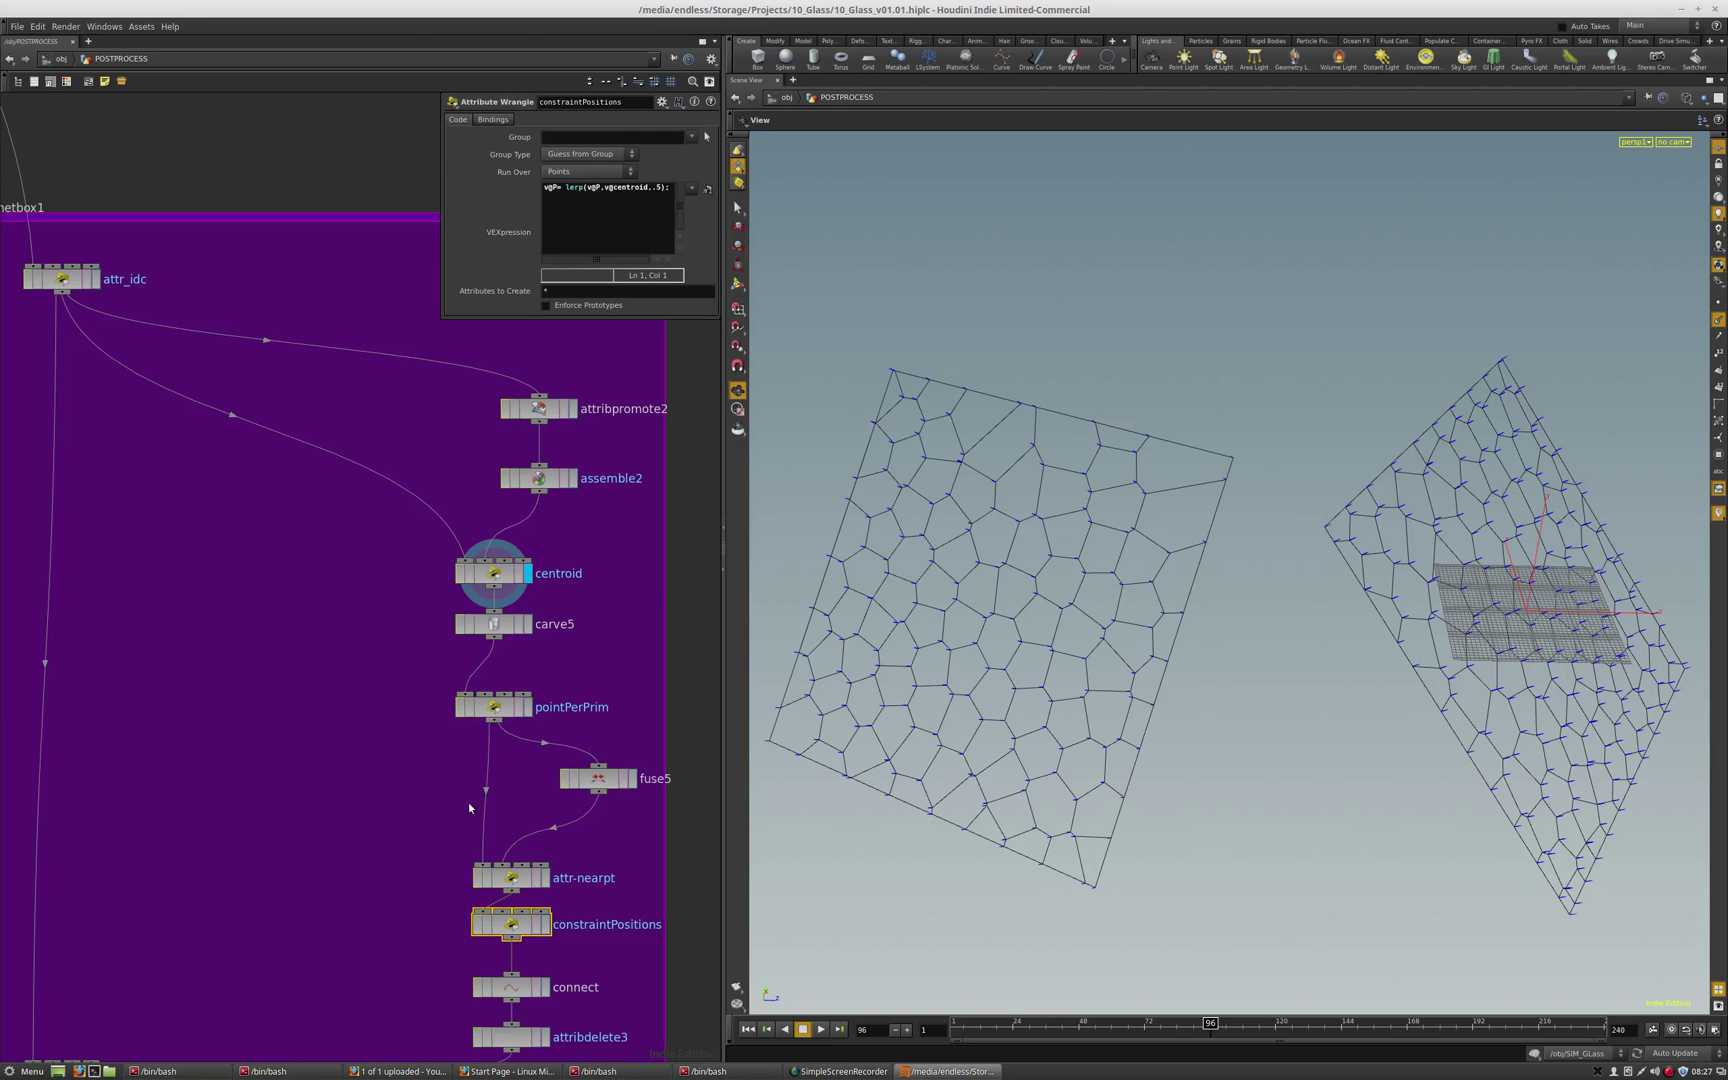
- Display the output of the build_polys wrangle and show its parameters
{"action": "scroll", "coordinate": [468, 802], "scroll_direction": "down", "scroll_amount": 5}
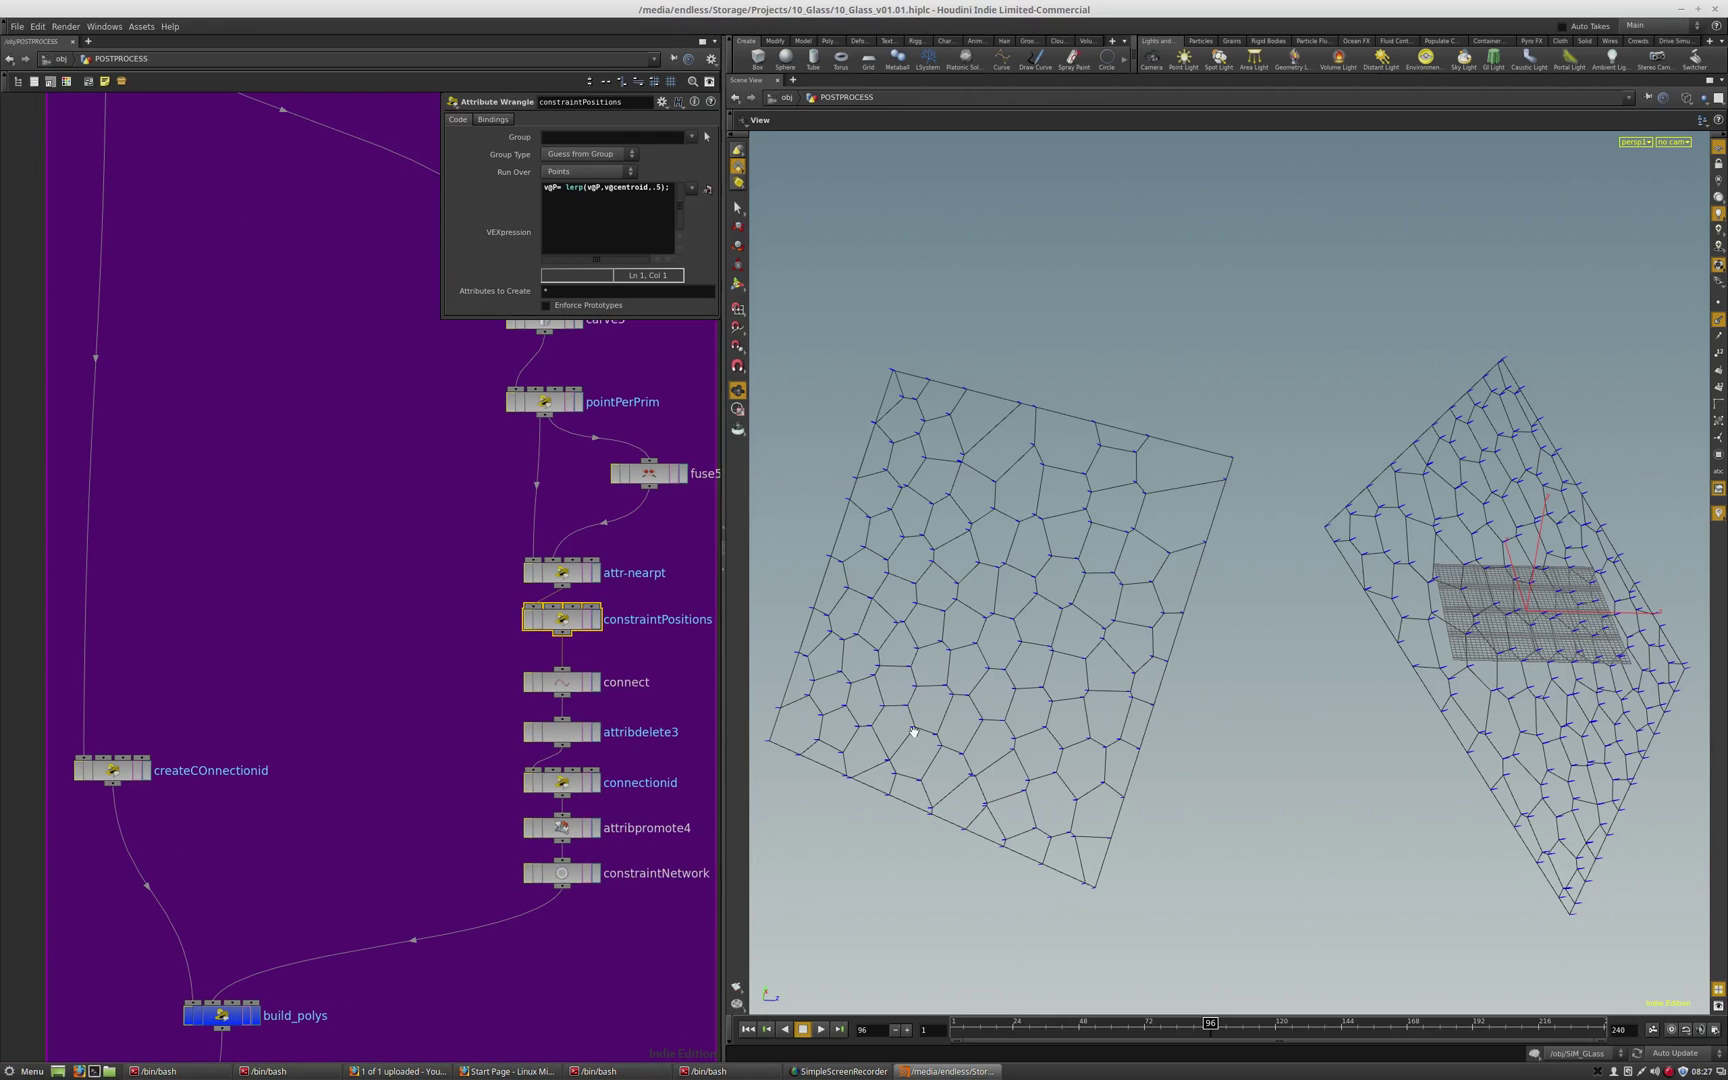
{"action": "left_click", "coordinate": [270, 1015]}
{"action": "middle_click_drag", "start_coordinate": [270, 1015], "coordinate": [250, 707]}
{"action": "scroll", "coordinate": [273, 906], "scroll_direction": "down", "scroll_amount": 2}
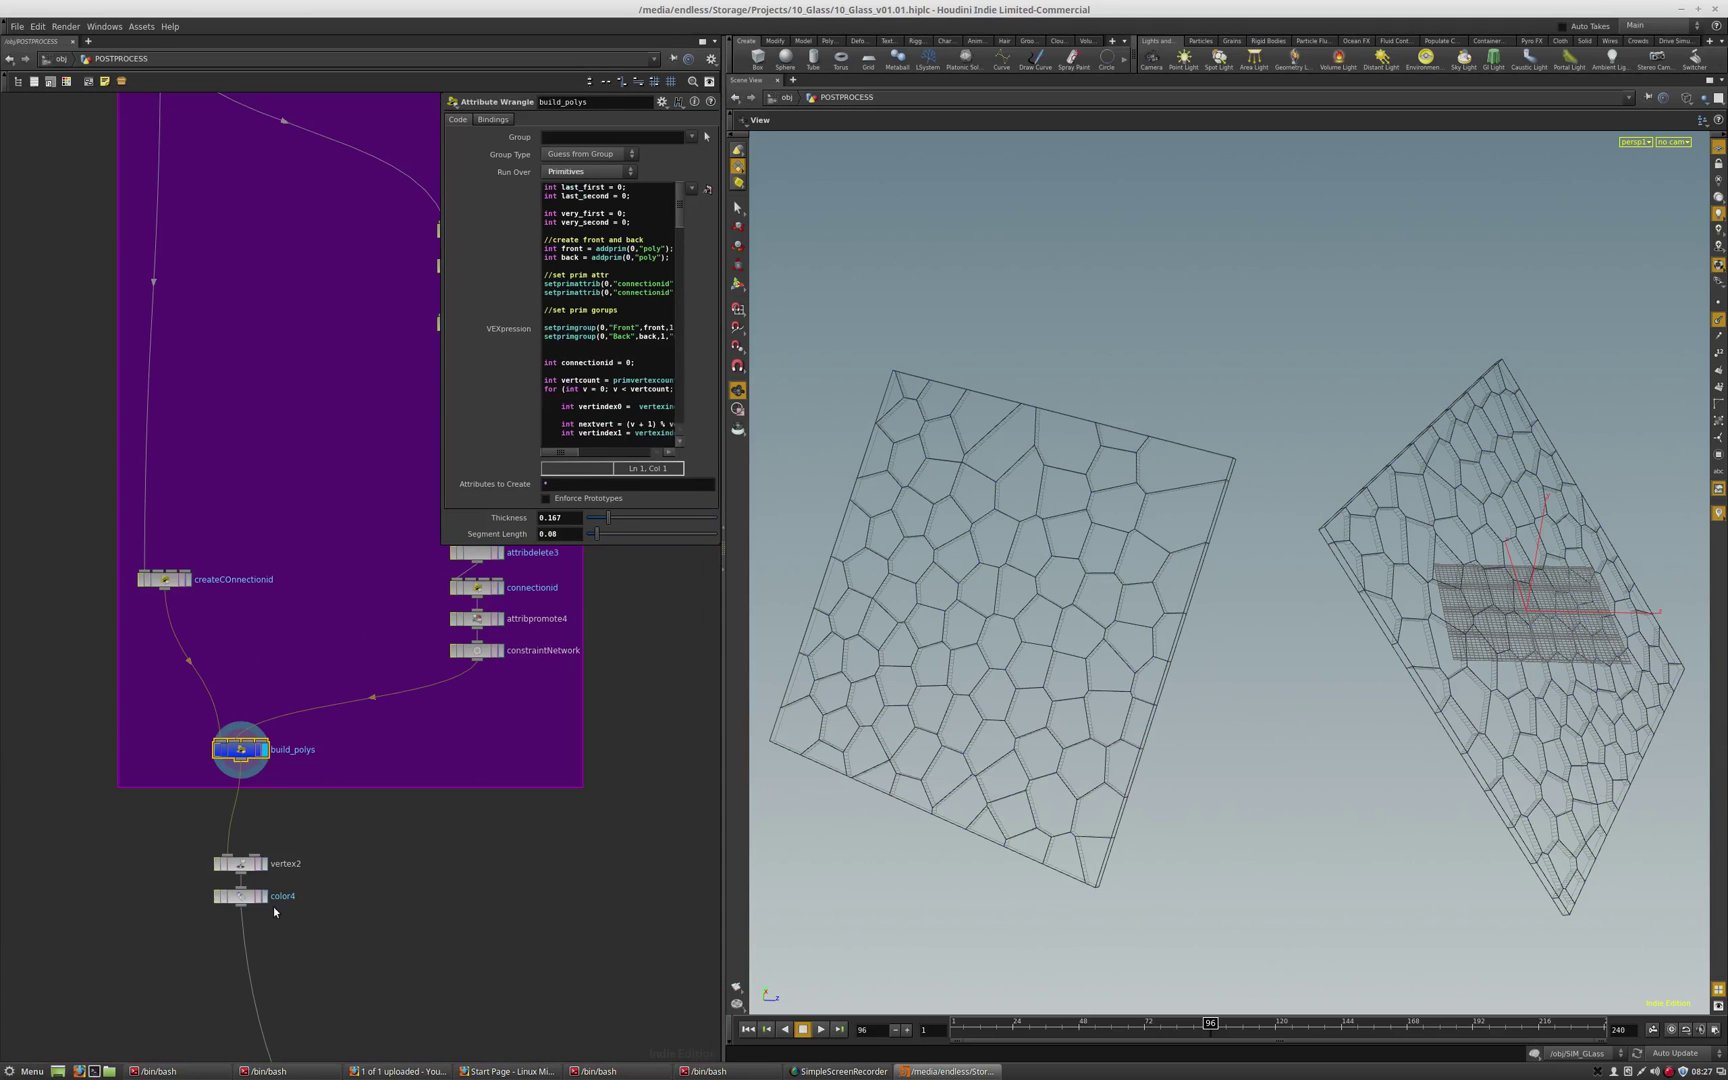
- Display the color4 node's output, hide the point normals and examine the coloured cell edges up close
{"action": "left_click", "coordinate": [259, 898]}
{"action": "left_click_drag", "start_coordinate": [1141, 692], "coordinate": [930, 721]}
{"action": "key", "text": "shift+w"}
{"action": "right_click_drag", "start_coordinate": [930, 721], "coordinate": [1265, 652]}
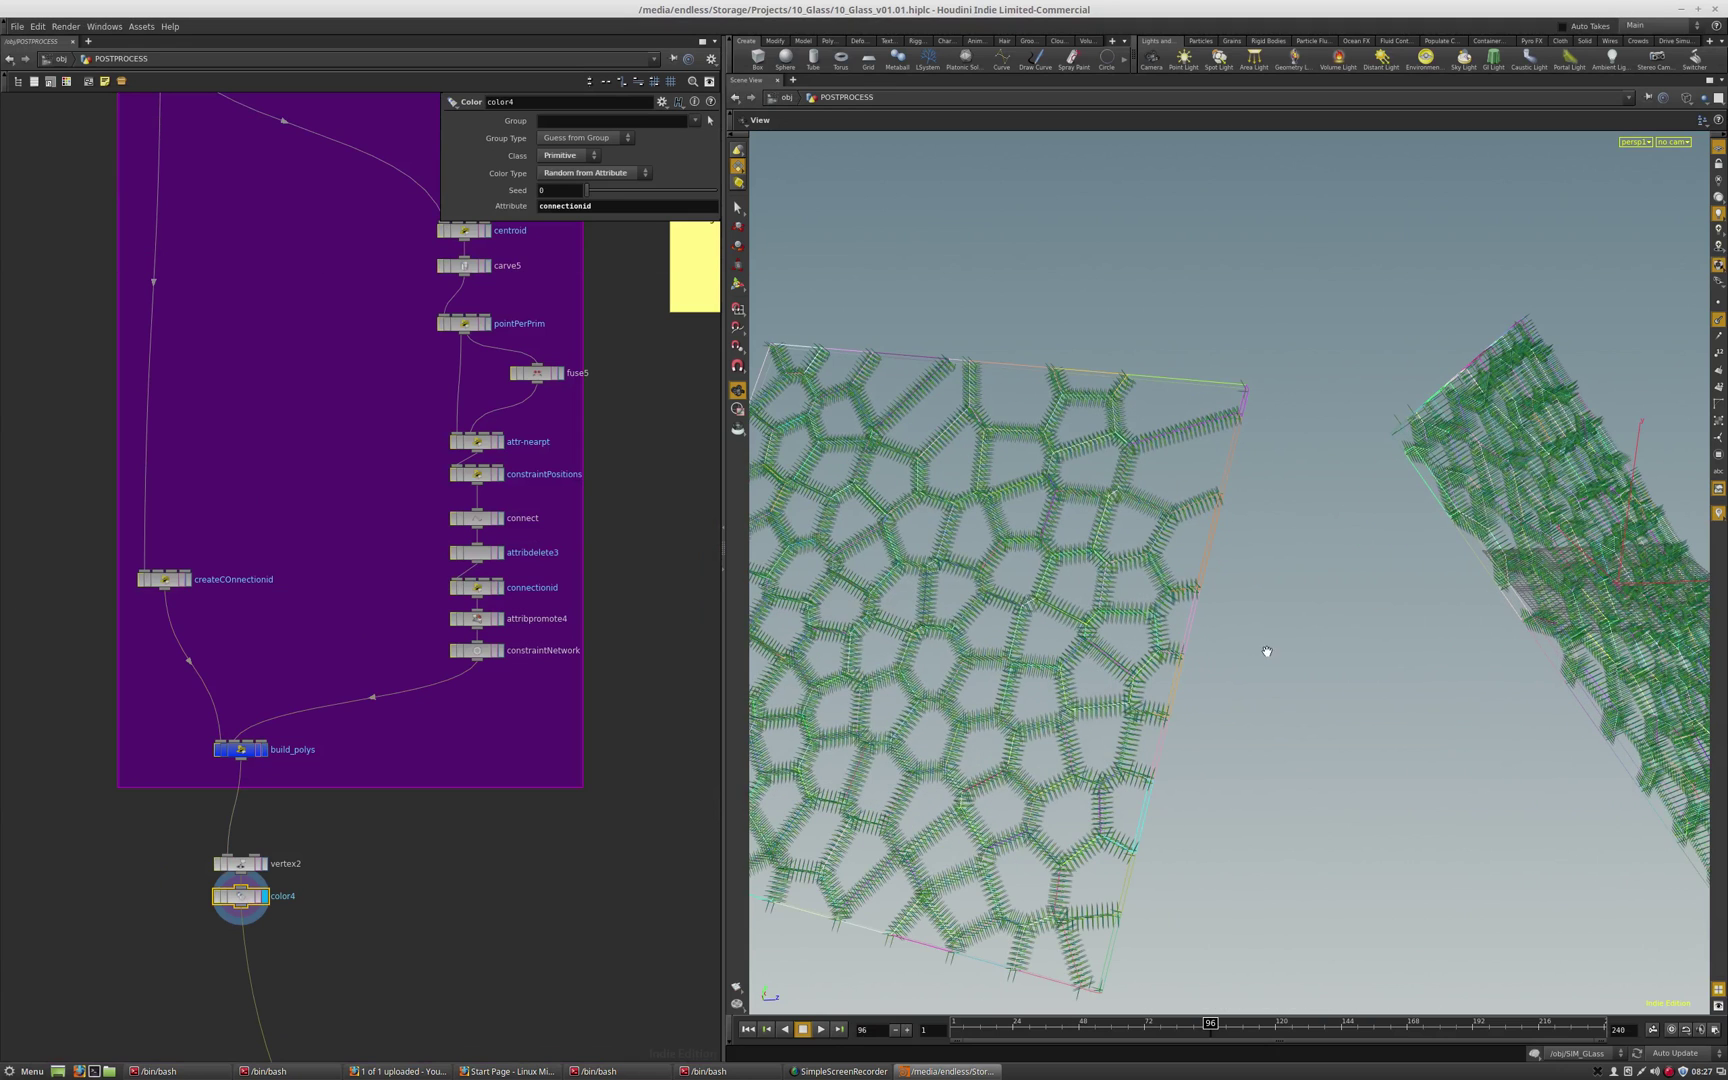
{"action": "left_click", "coordinate": [1719, 321]}
{"action": "right_click_drag", "start_coordinate": [1025, 662], "coordinate": [1184, 622]}
{"action": "middle_click_drag", "start_coordinate": [980, 702], "coordinate": [1172, 700]}
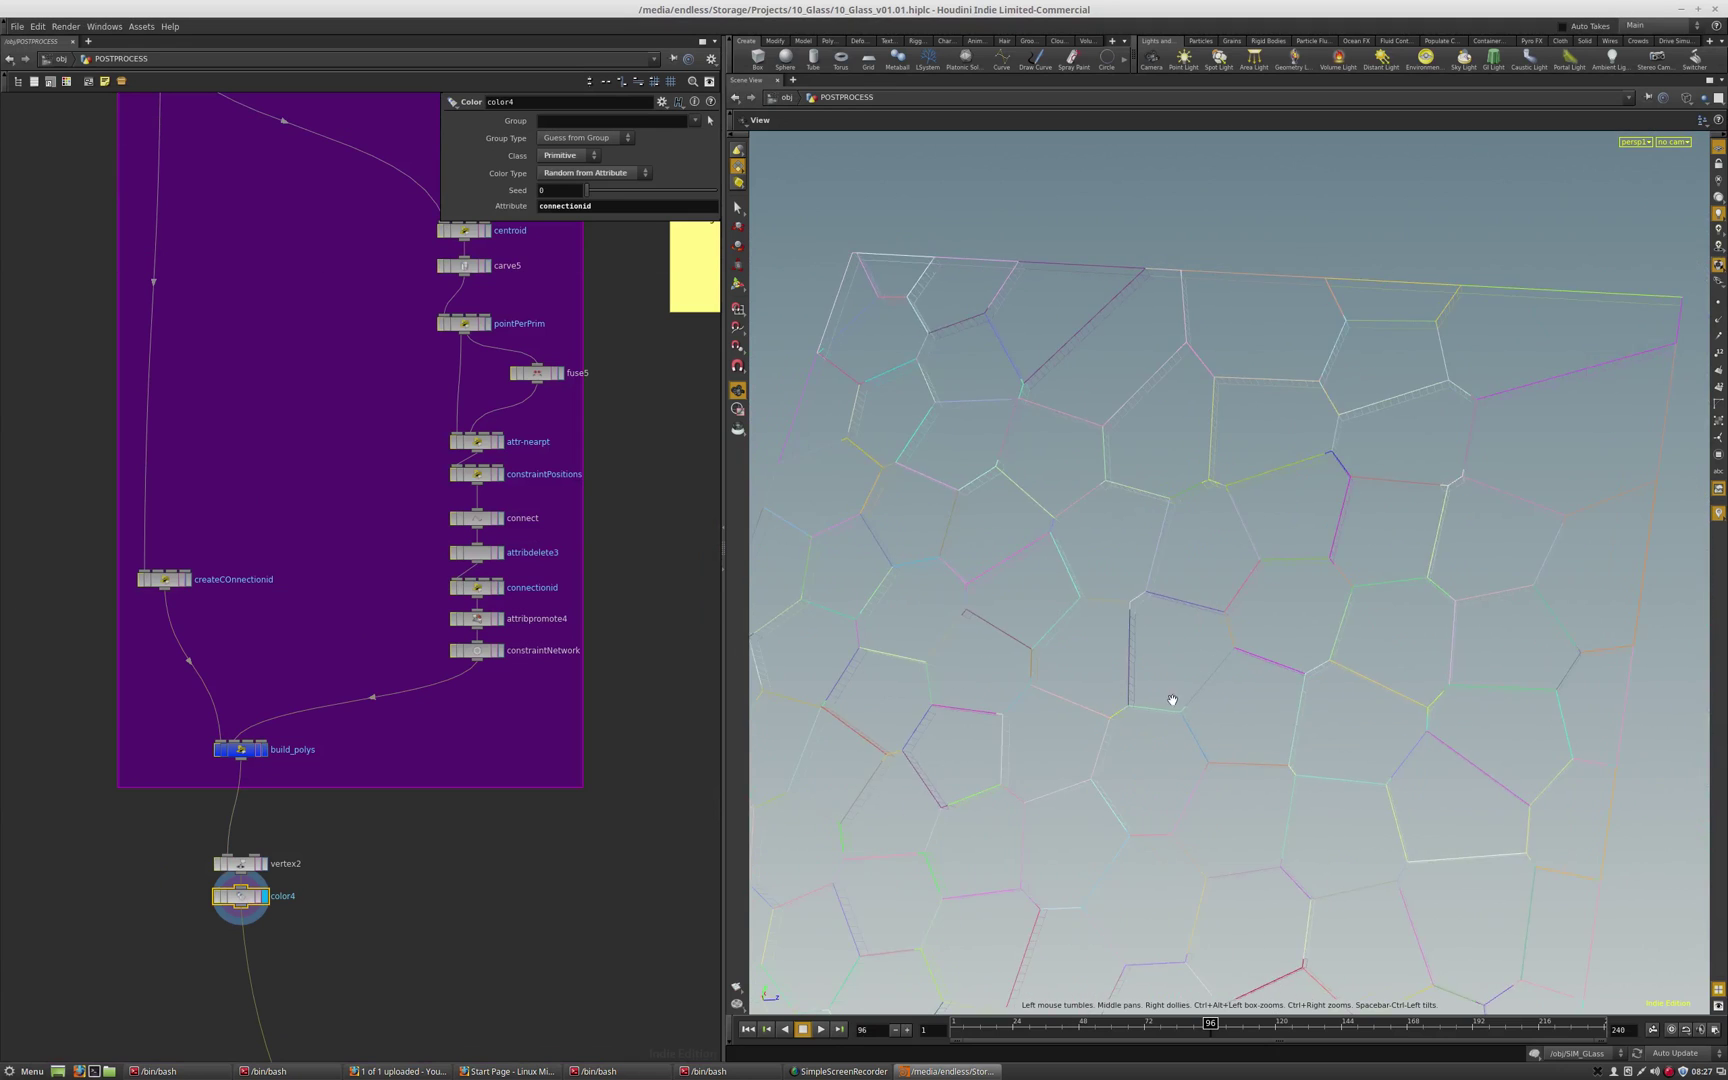
{"action": "left_click_drag", "start_coordinate": [1172, 700], "coordinate": [1026, 590]}
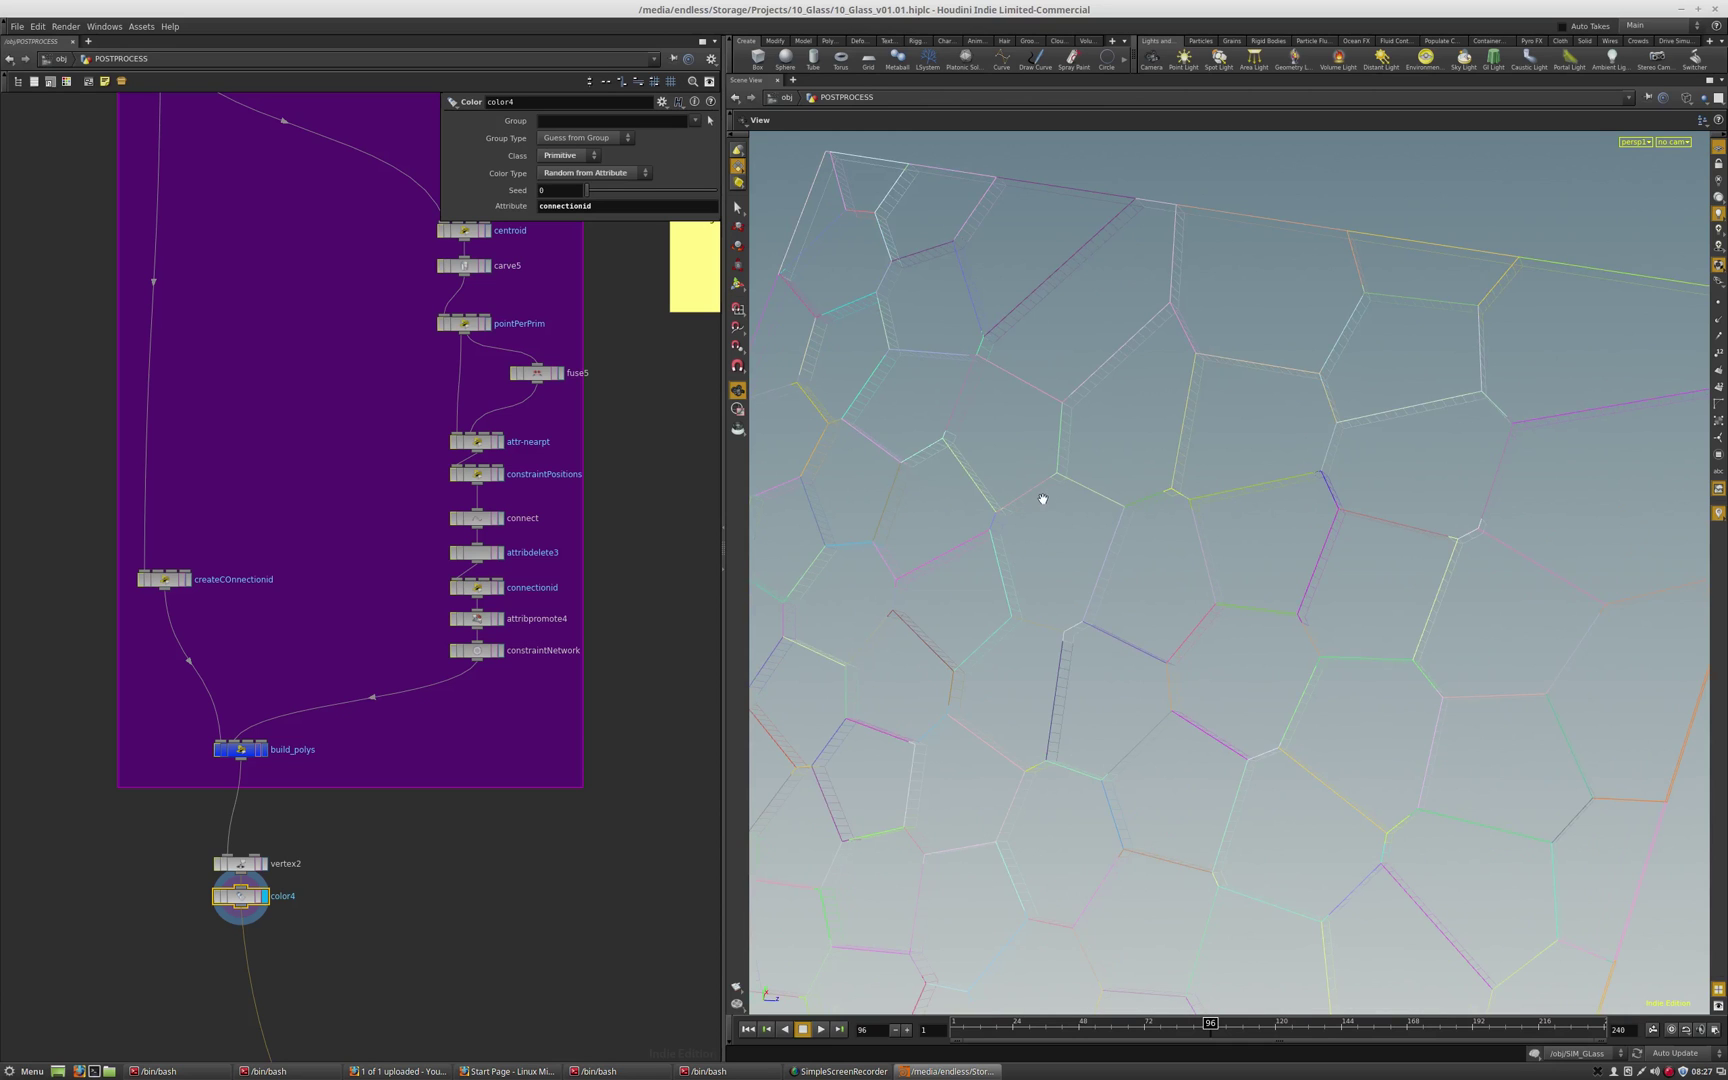
- Review the outputs of attr_idc, attribpromote2 and assemble2 in turn, showing points in the viewport for assemble2
{"action": "middle_click_drag", "start_coordinate": [465, 243], "coordinate": [378, 459]}
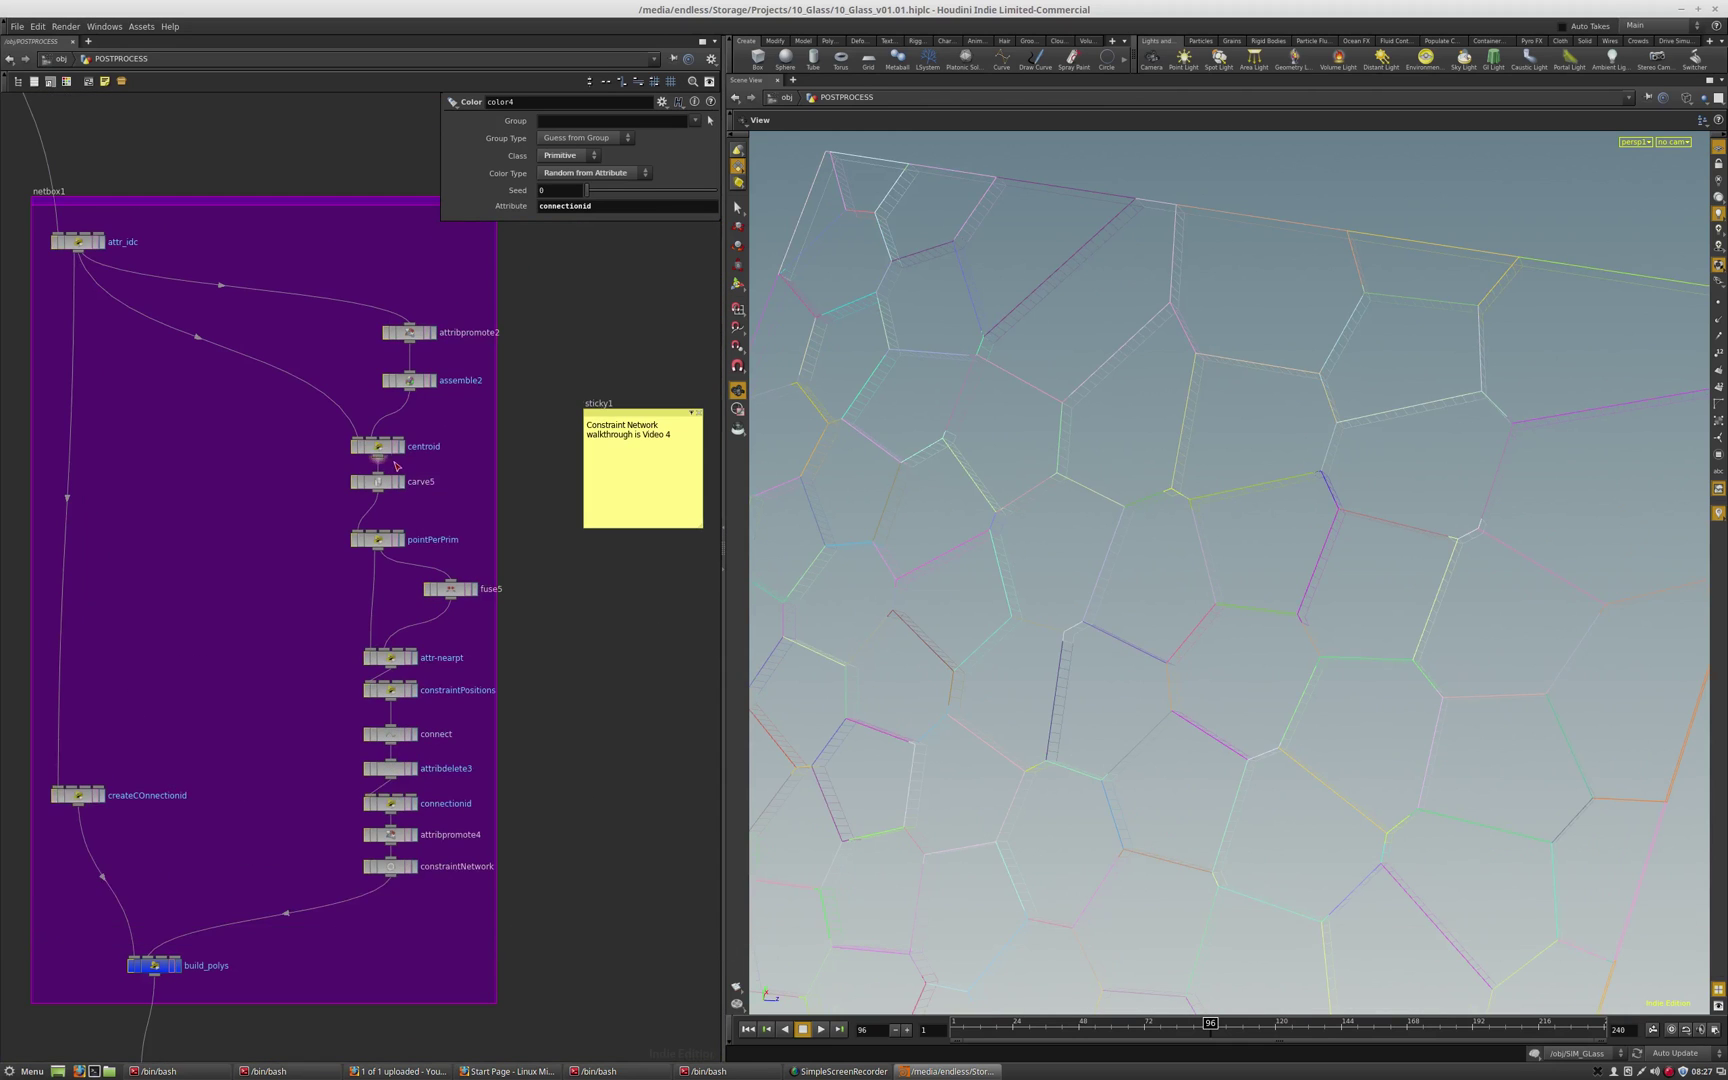
{"action": "left_click", "coordinate": [103, 242]}
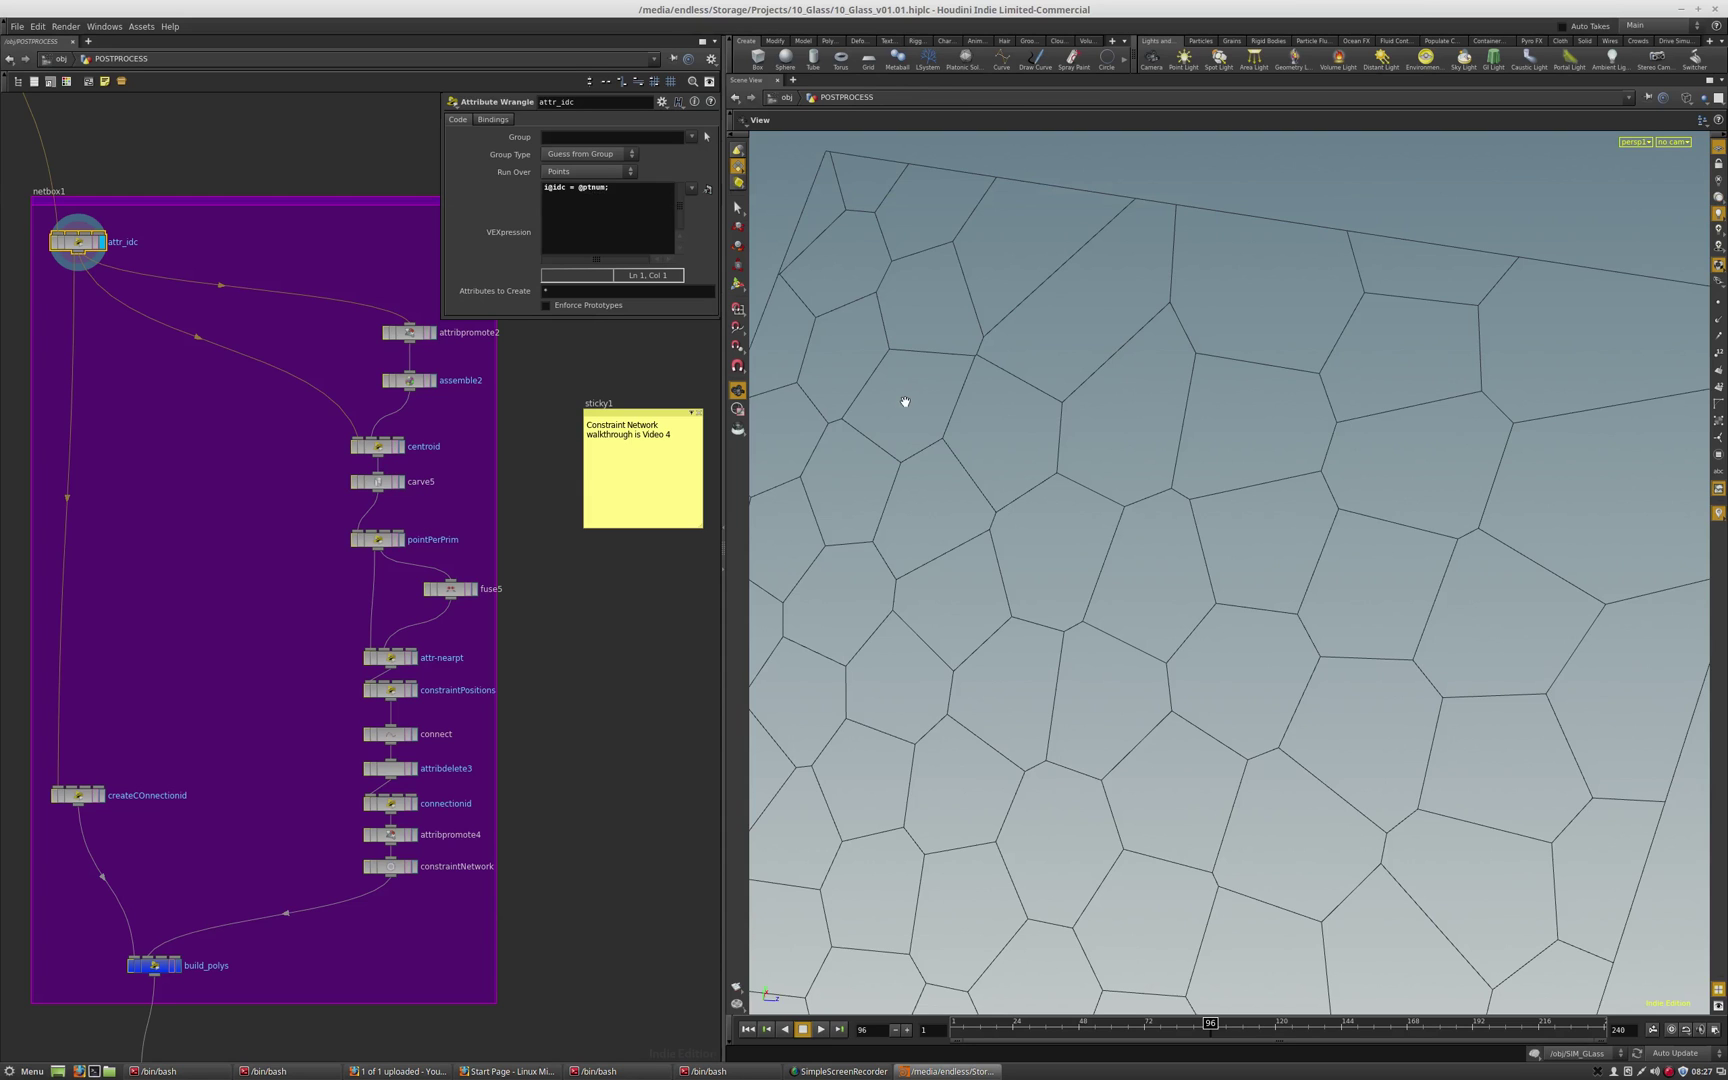
{"action": "left_click", "coordinate": [414, 334]}
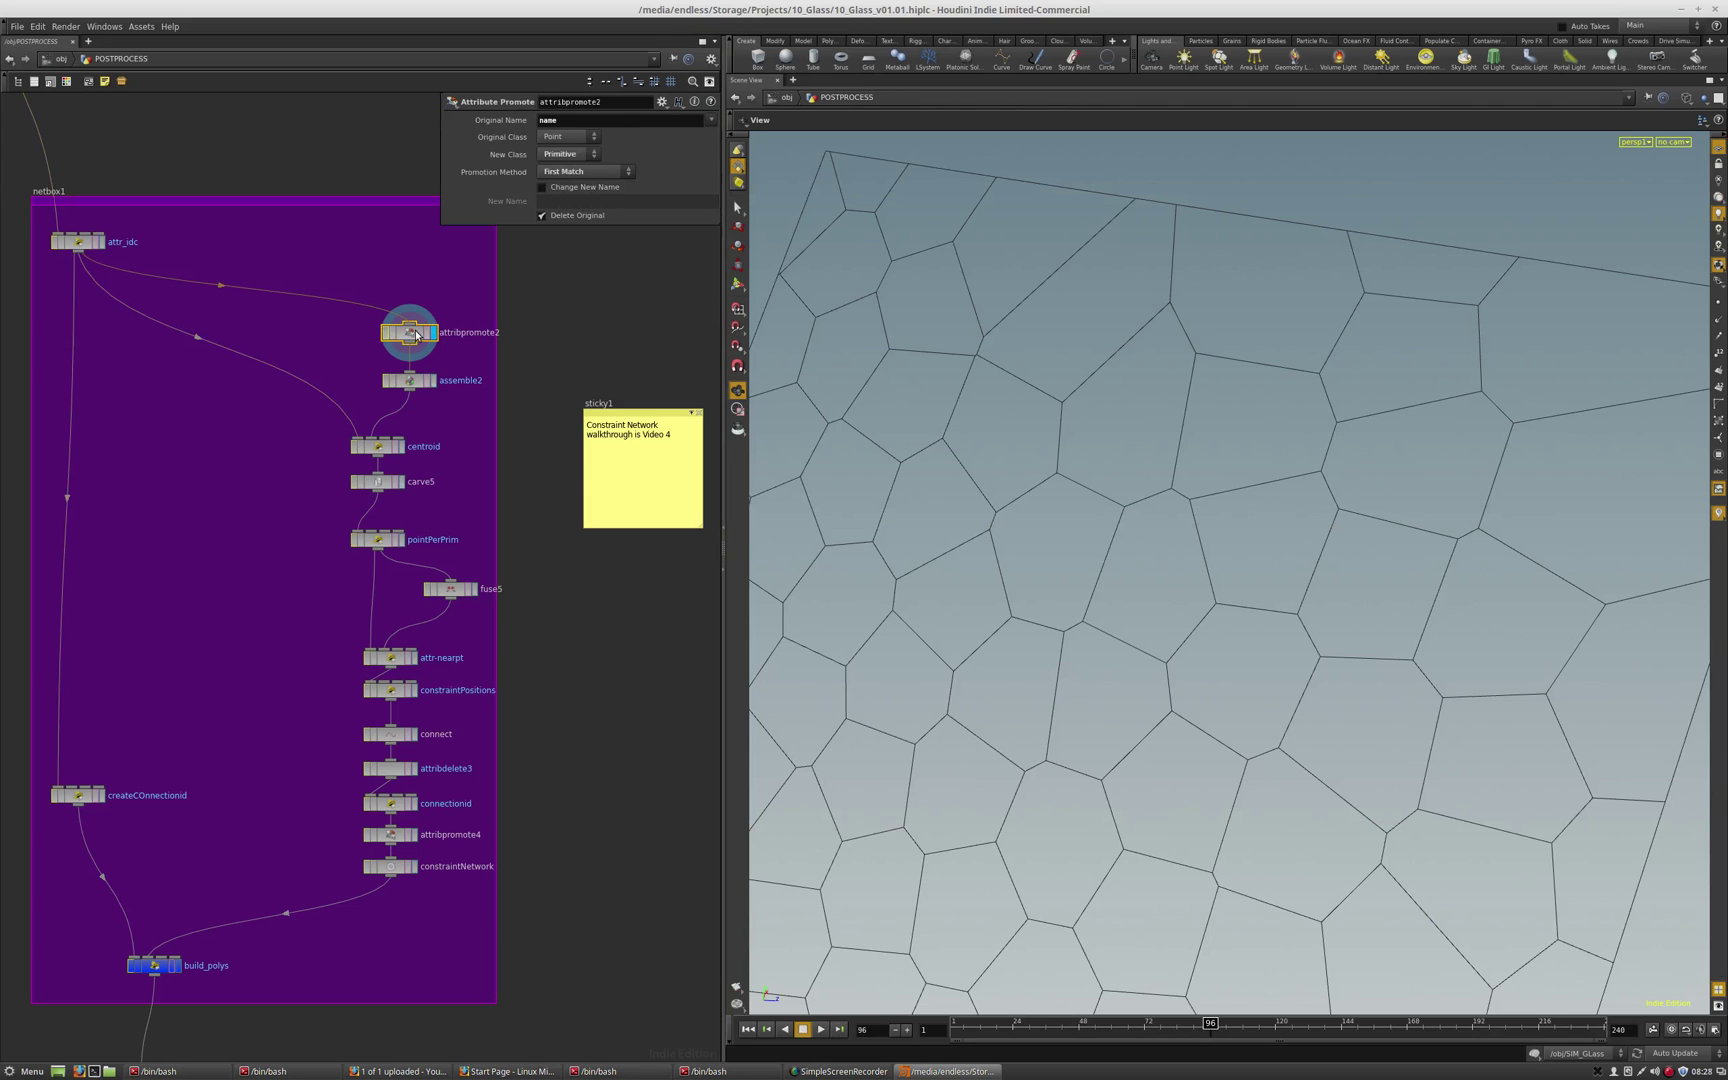
{"action": "left_click", "coordinate": [416, 387]}
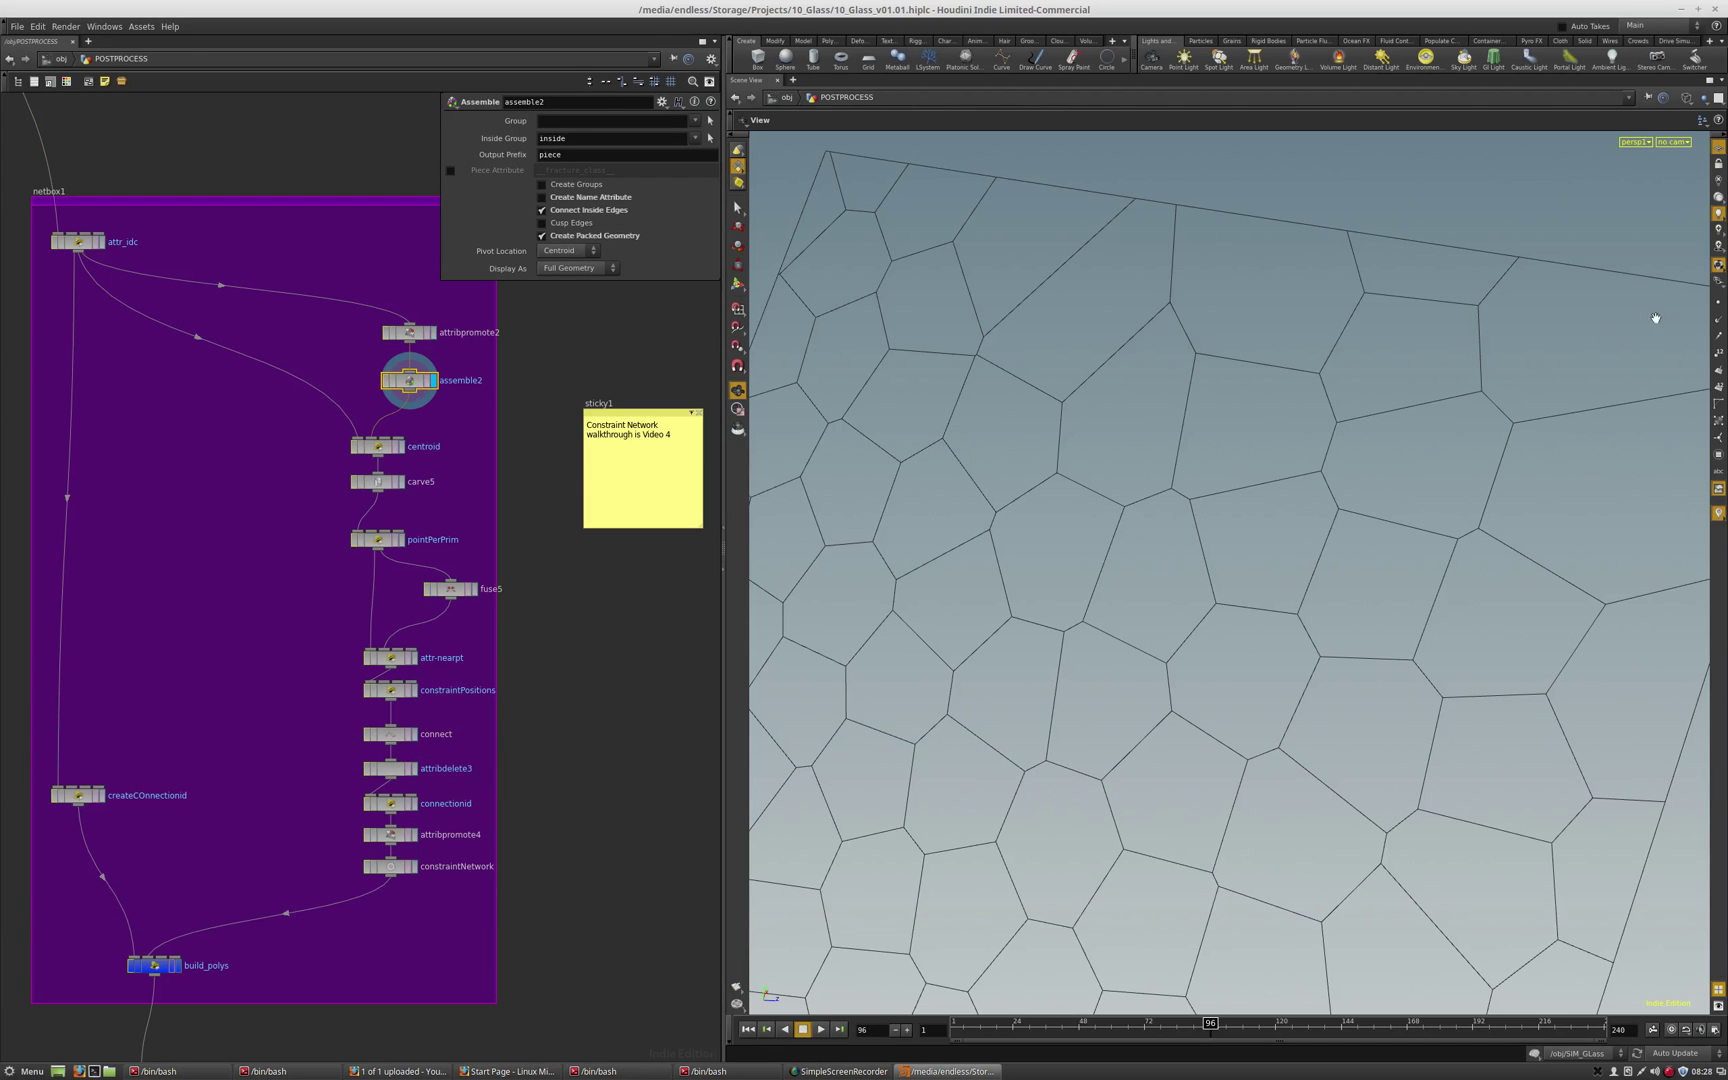
{"action": "left_click", "coordinate": [1718, 303]}
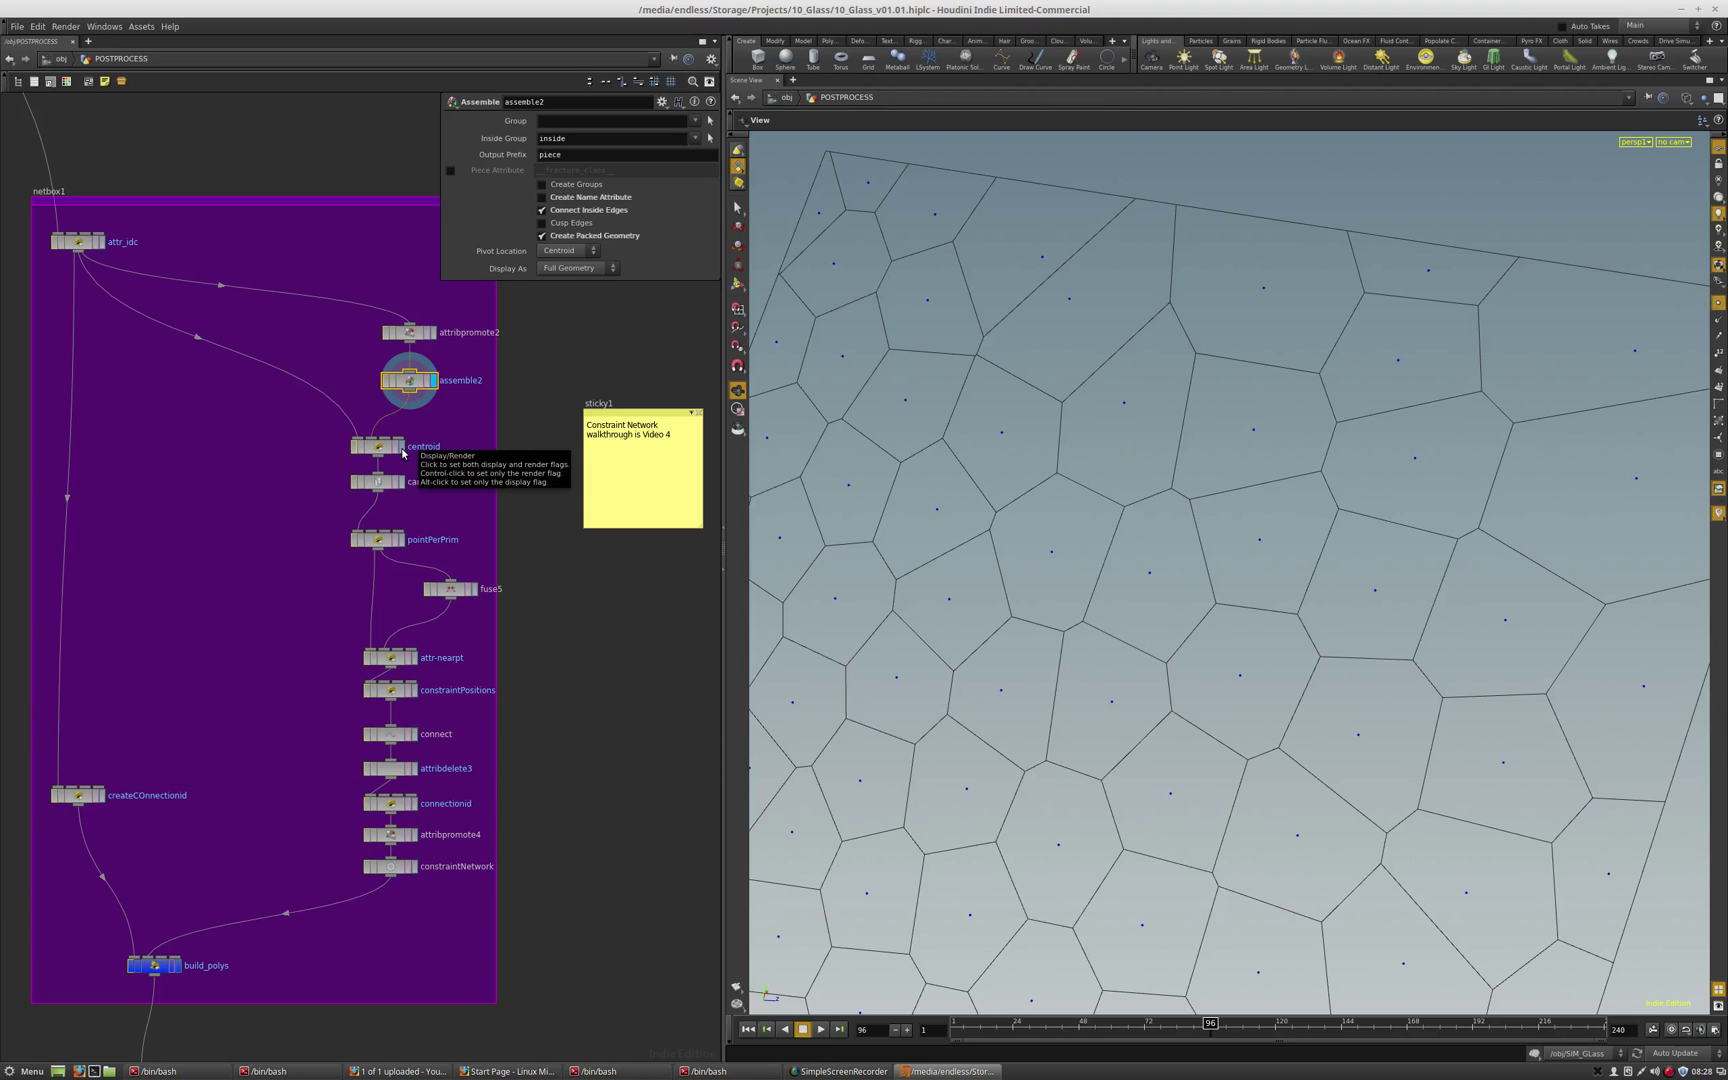
- Display the centroid wrangle with its parameter pane widened, and highlight the v@centroid line in its code
{"action": "left_click", "coordinate": [403, 453]}
{"action": "left_click", "coordinate": [380, 452]}
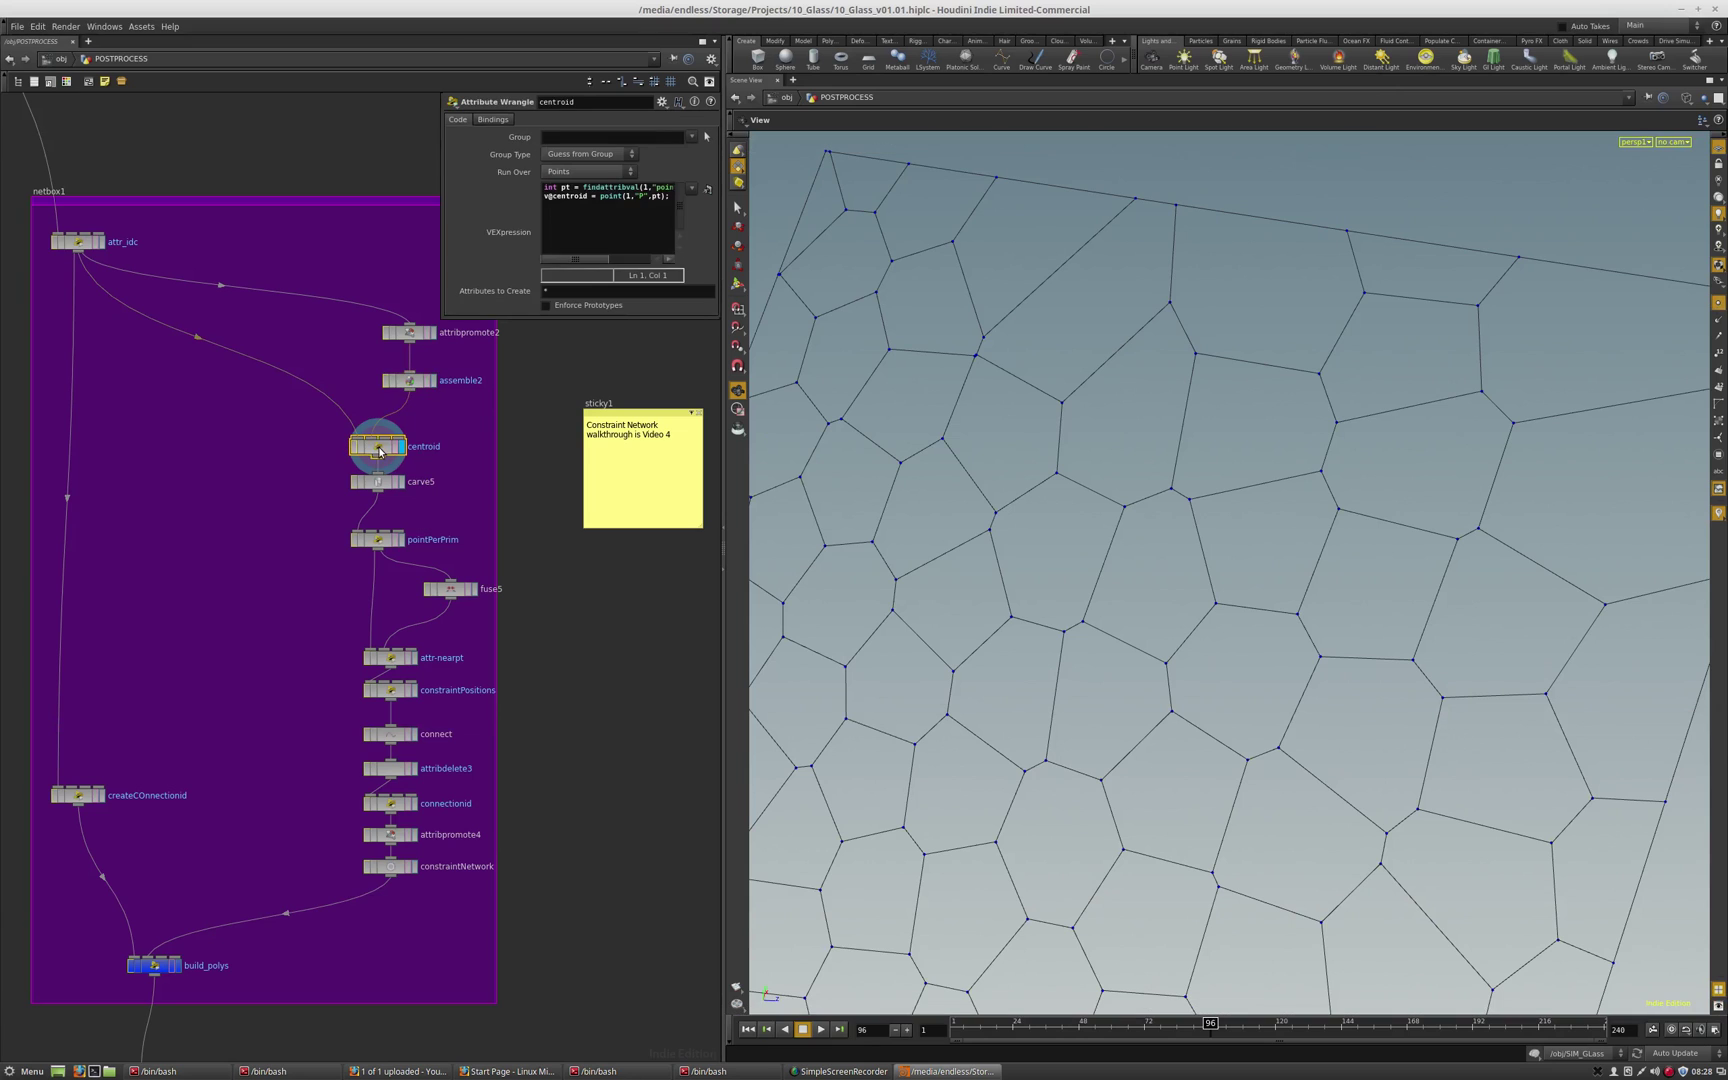
{"action": "left_click_drag", "start_coordinate": [441, 316], "coordinate": [306, 345]}
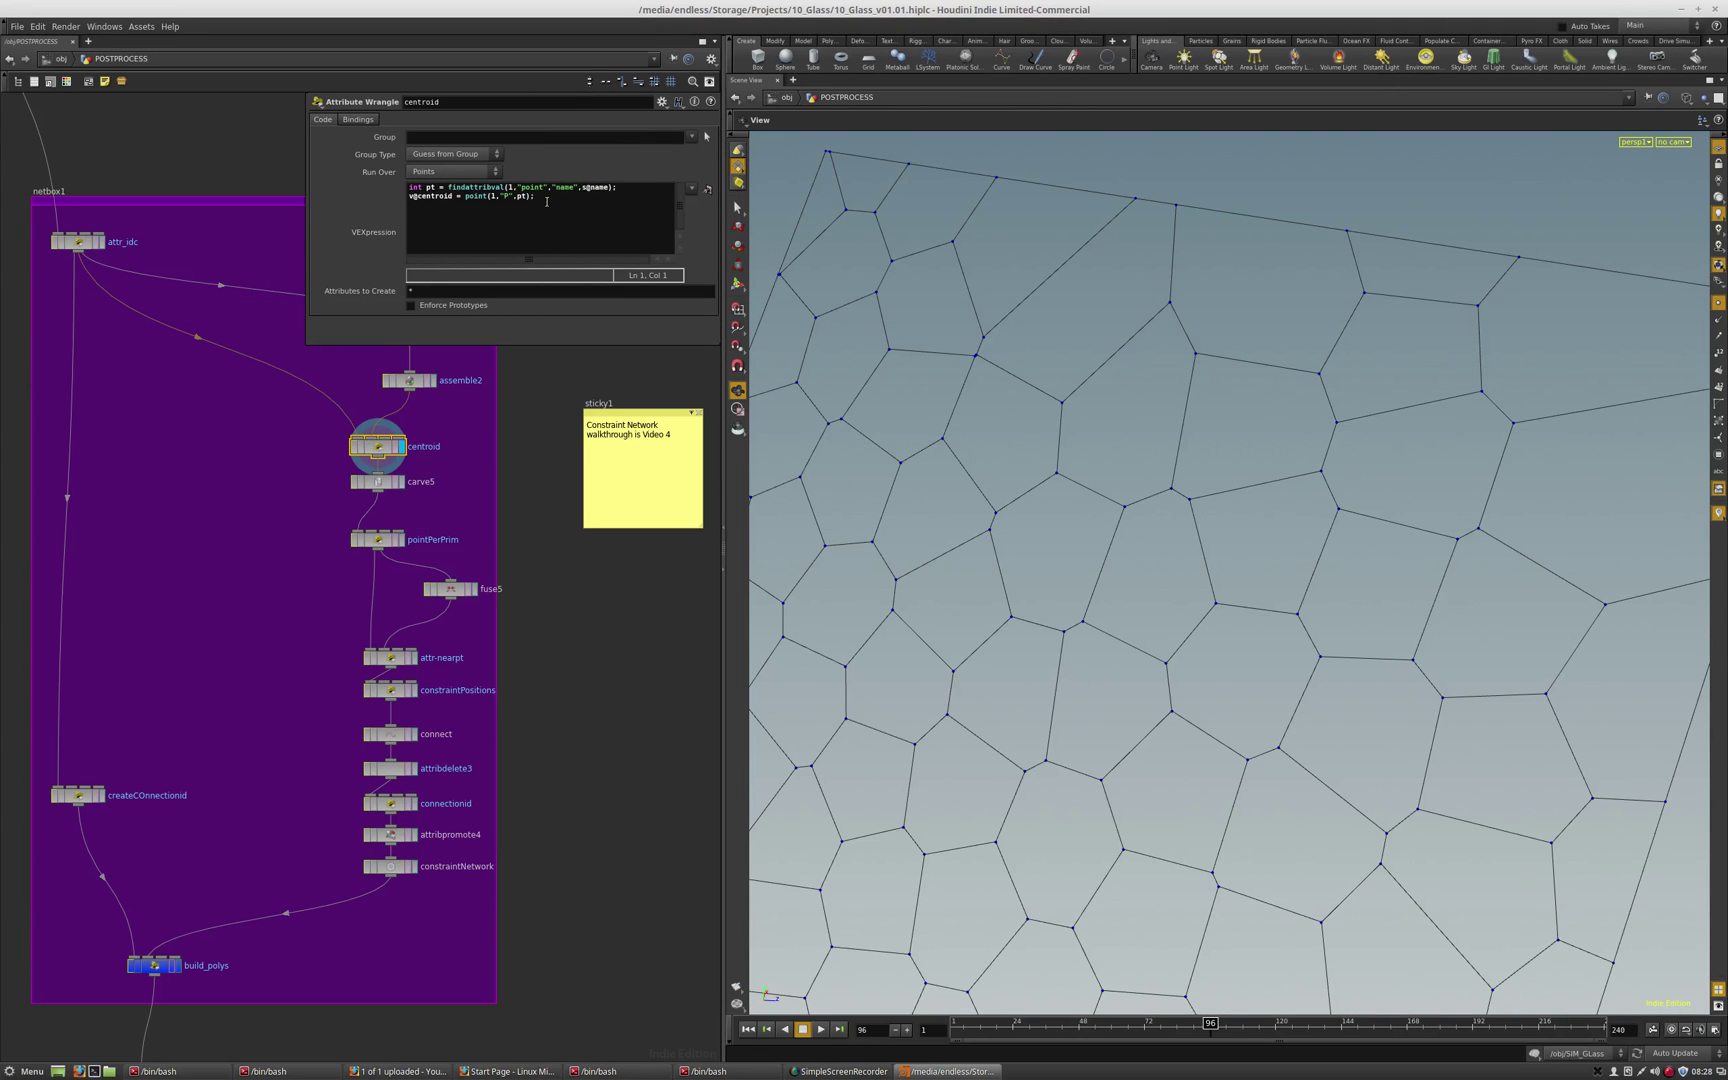
{"action": "left_click_drag", "start_coordinate": [545, 197], "coordinate": [380, 197]}
- Switch the viewport to point selection and select the two end points of the pentagonal cell's lower-right edge
{"action": "left_click", "coordinate": [738, 207]}
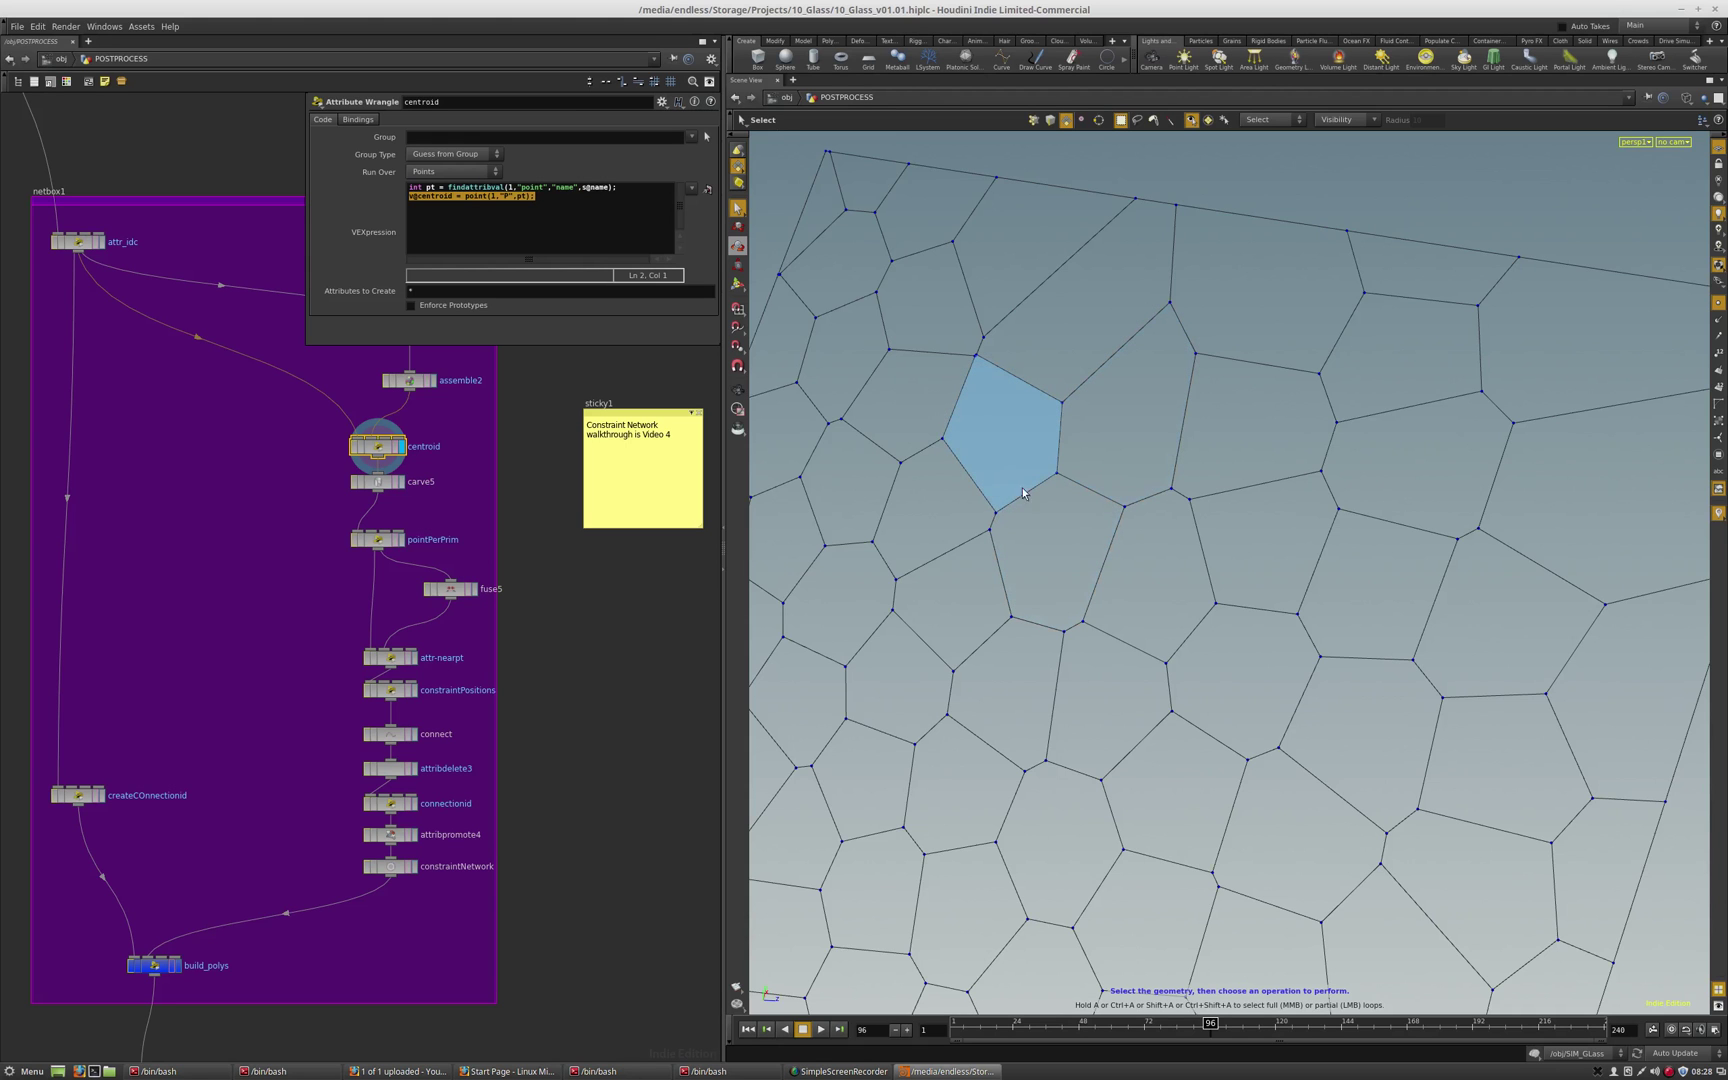
{"action": "key", "text": "Escape"}
{"action": "right_click_drag", "start_coordinate": [1034, 521], "coordinate": [1331, 598]}
{"action": "key", "text": "s"}
{"action": "scroll", "coordinate": [566, 670], "scroll_direction": "up", "scroll_amount": 5}
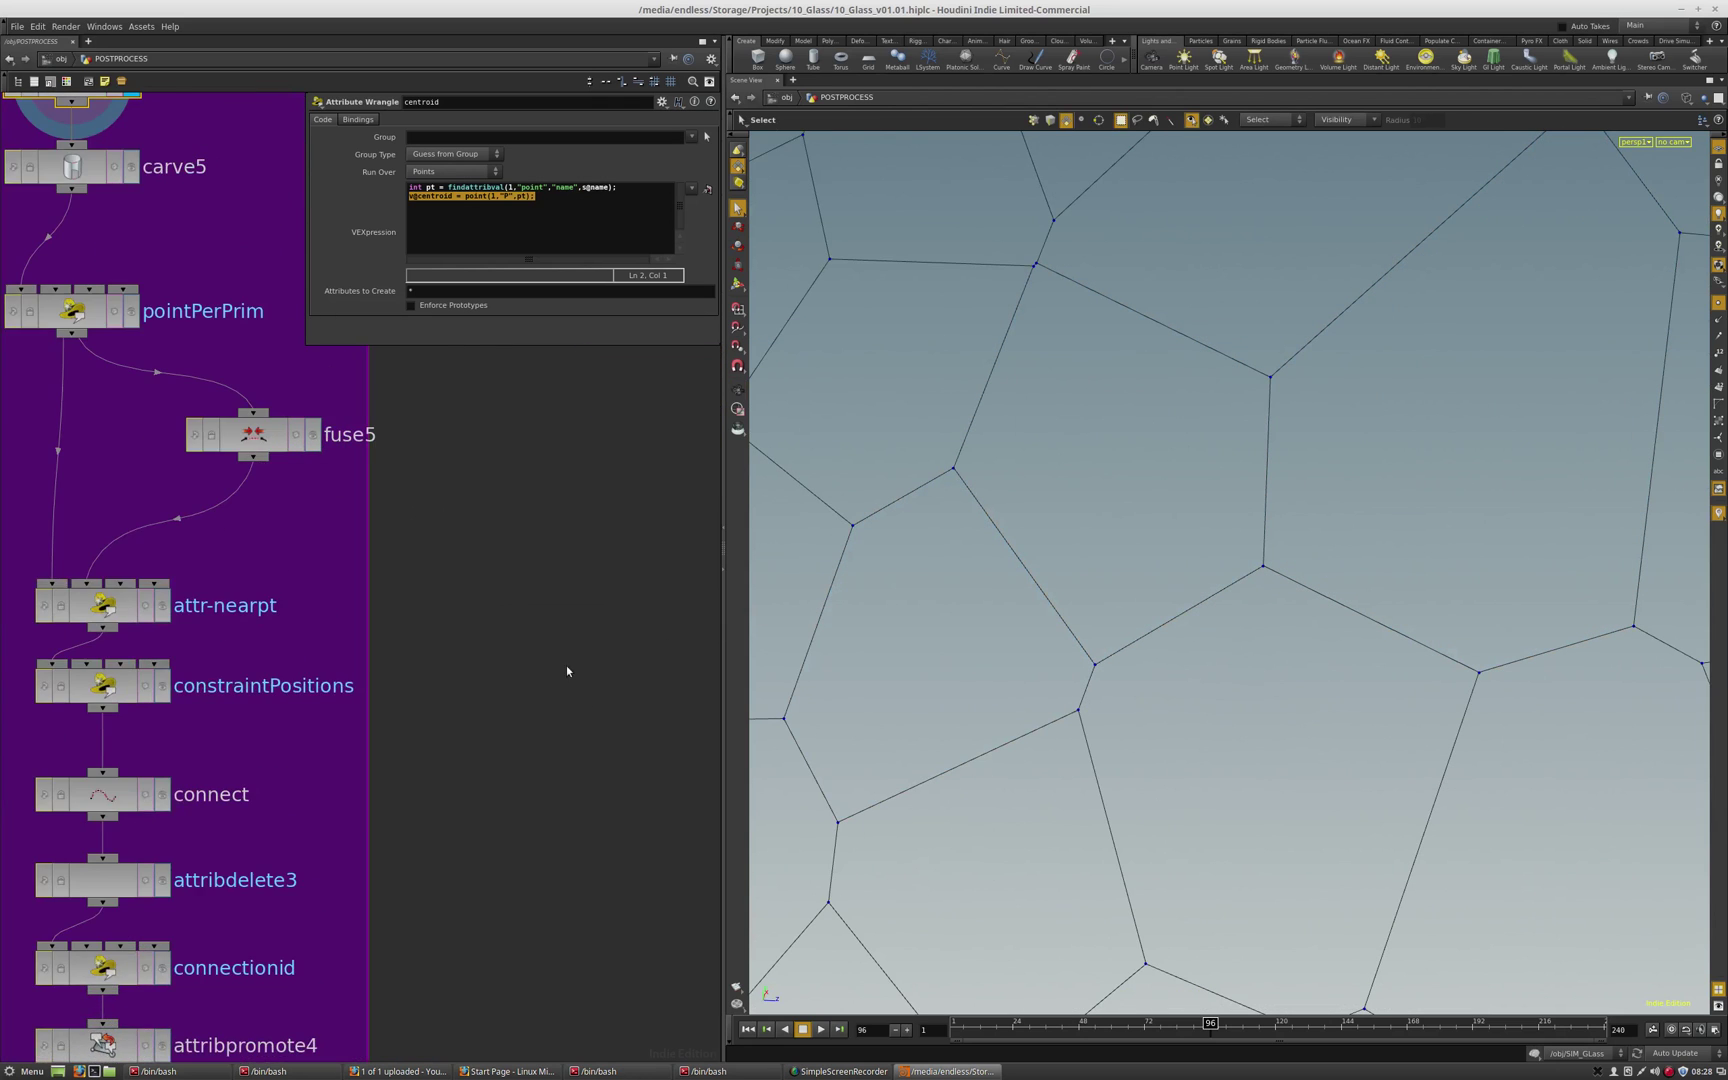
{"action": "key", "text": "f"}
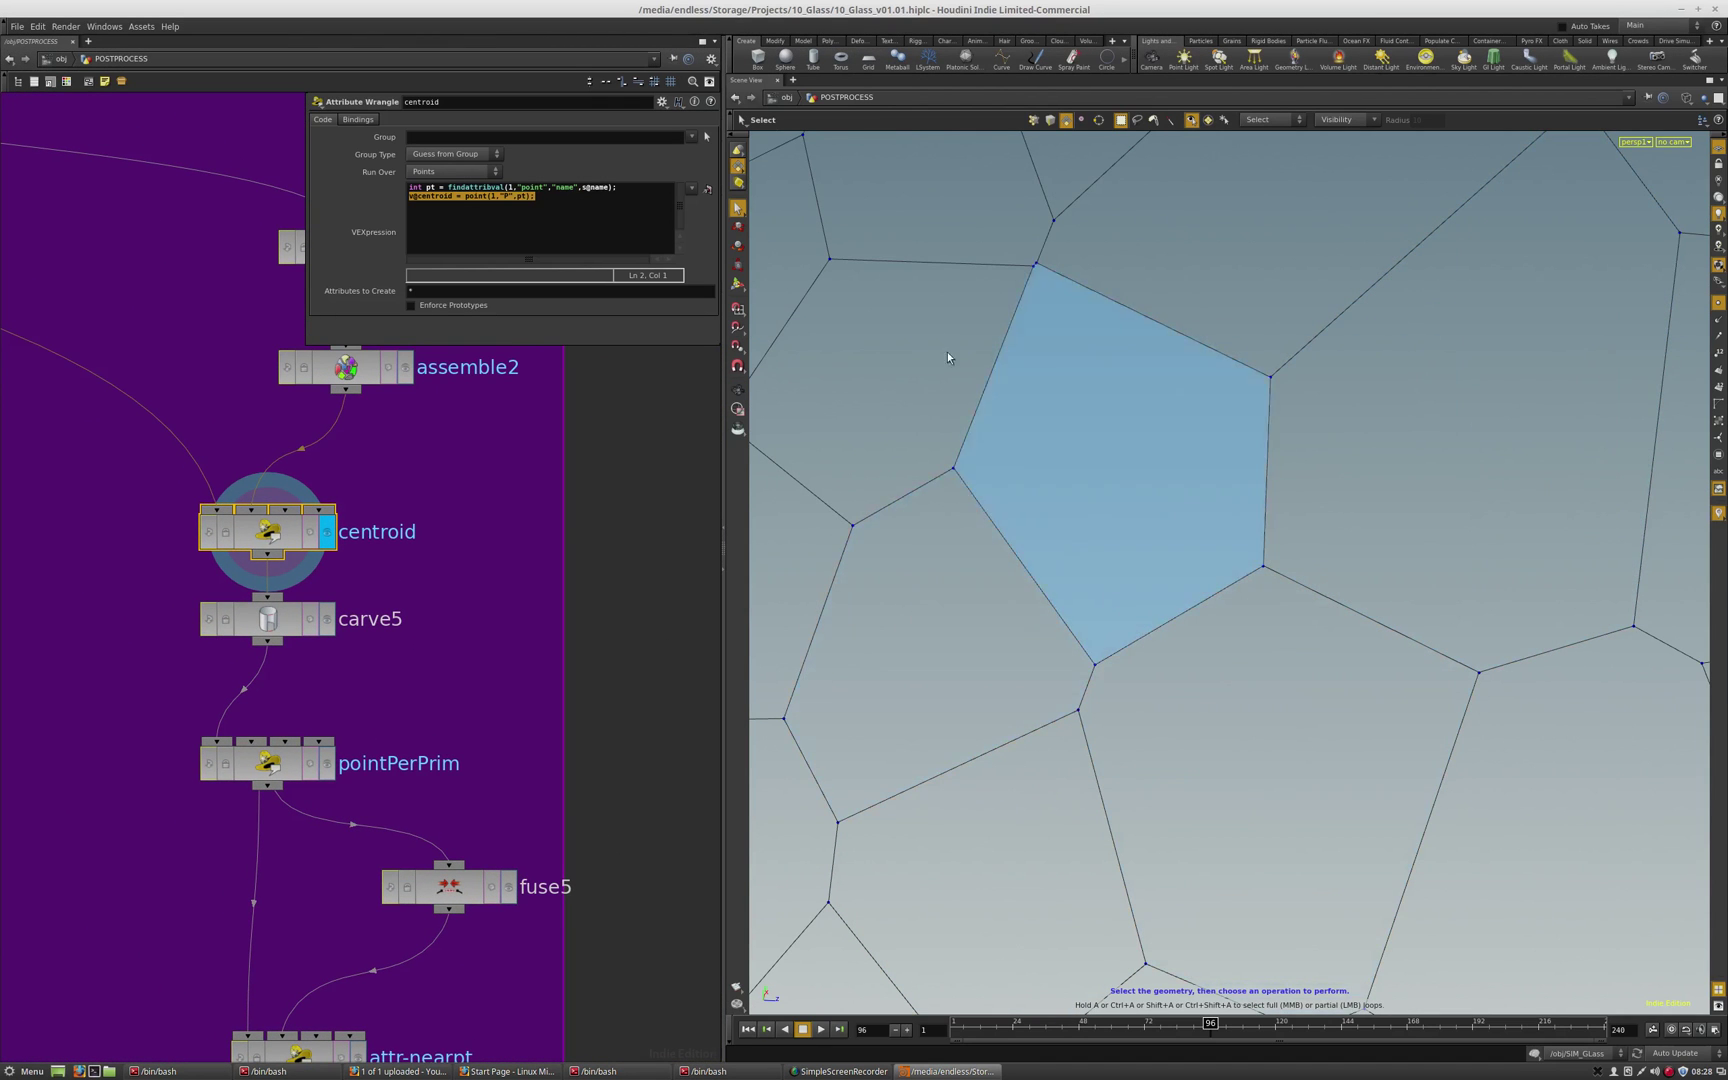
{"action": "left_click", "coordinate": [738, 167]}
{"action": "left_click", "coordinate": [800, 178]}
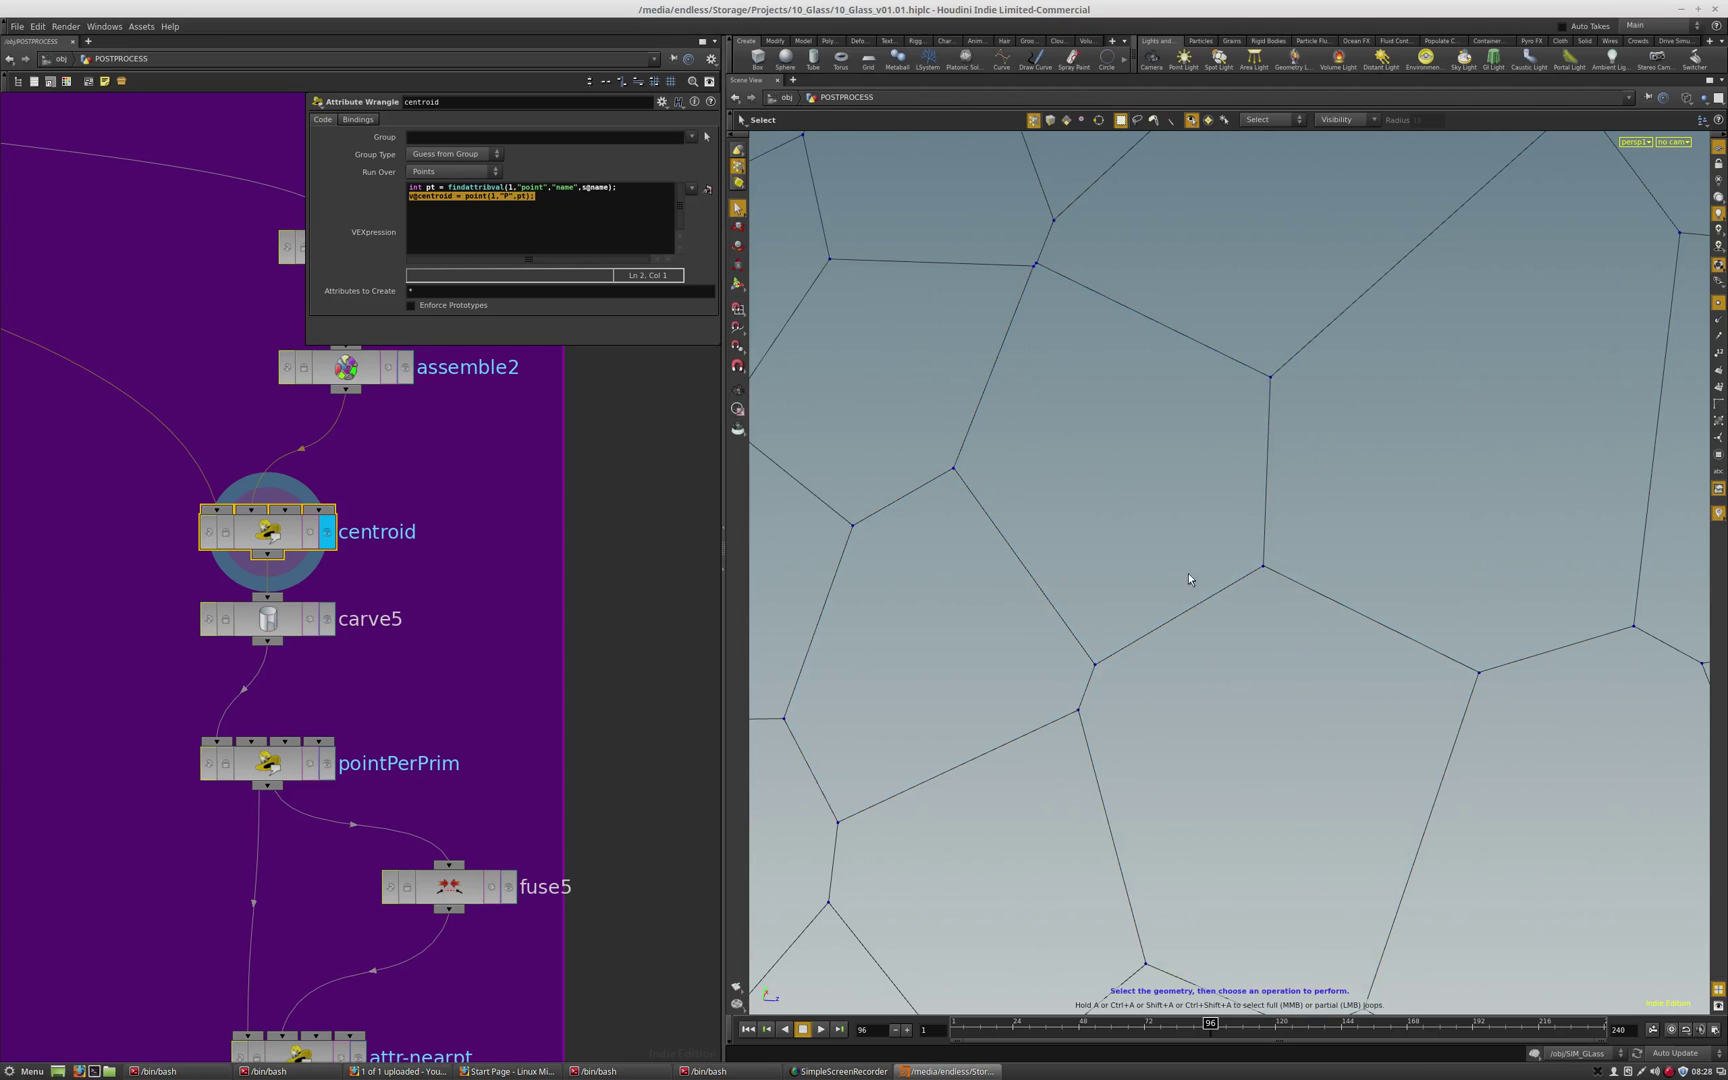
{"action": "left_click_drag", "start_coordinate": [1325, 522], "coordinate": [1056, 672]}
- Display the carve5 node with its parameters and switch the viewport selection mode to Edges
{"action": "middle_click_drag", "start_coordinate": [294, 628], "coordinate": [291, 555]}
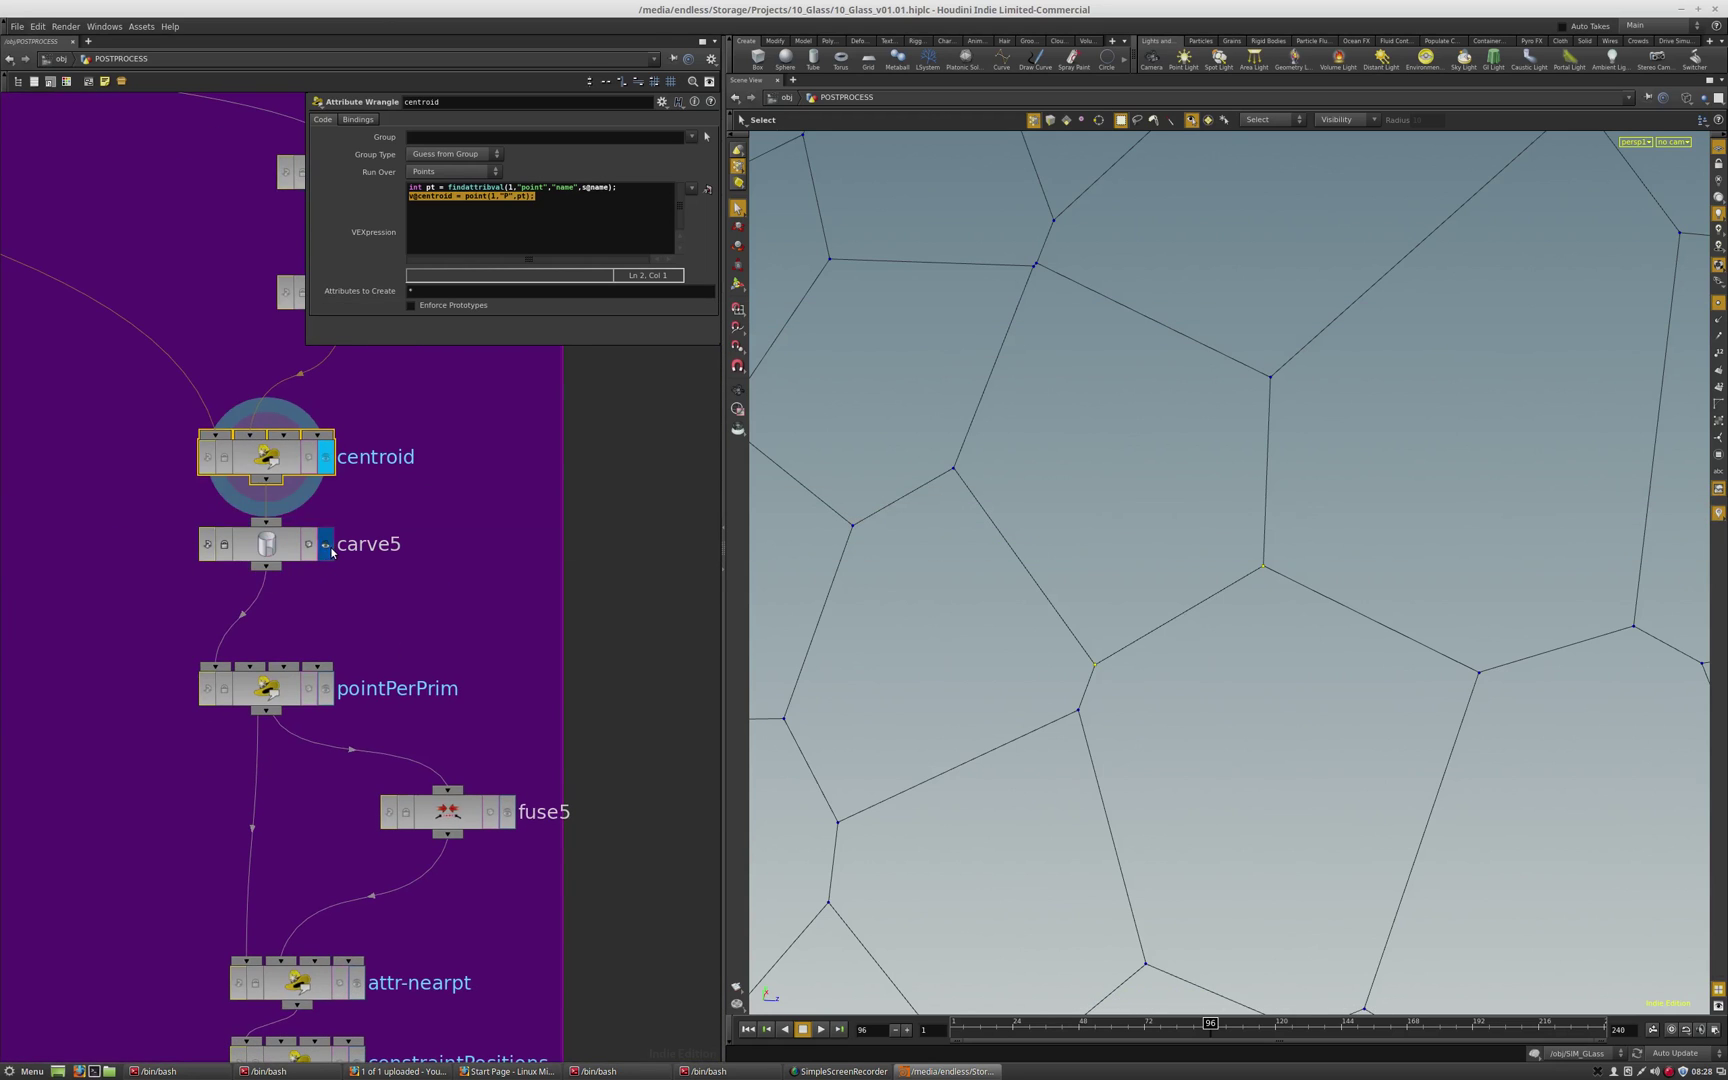
{"action": "left_click", "coordinate": [291, 555]}
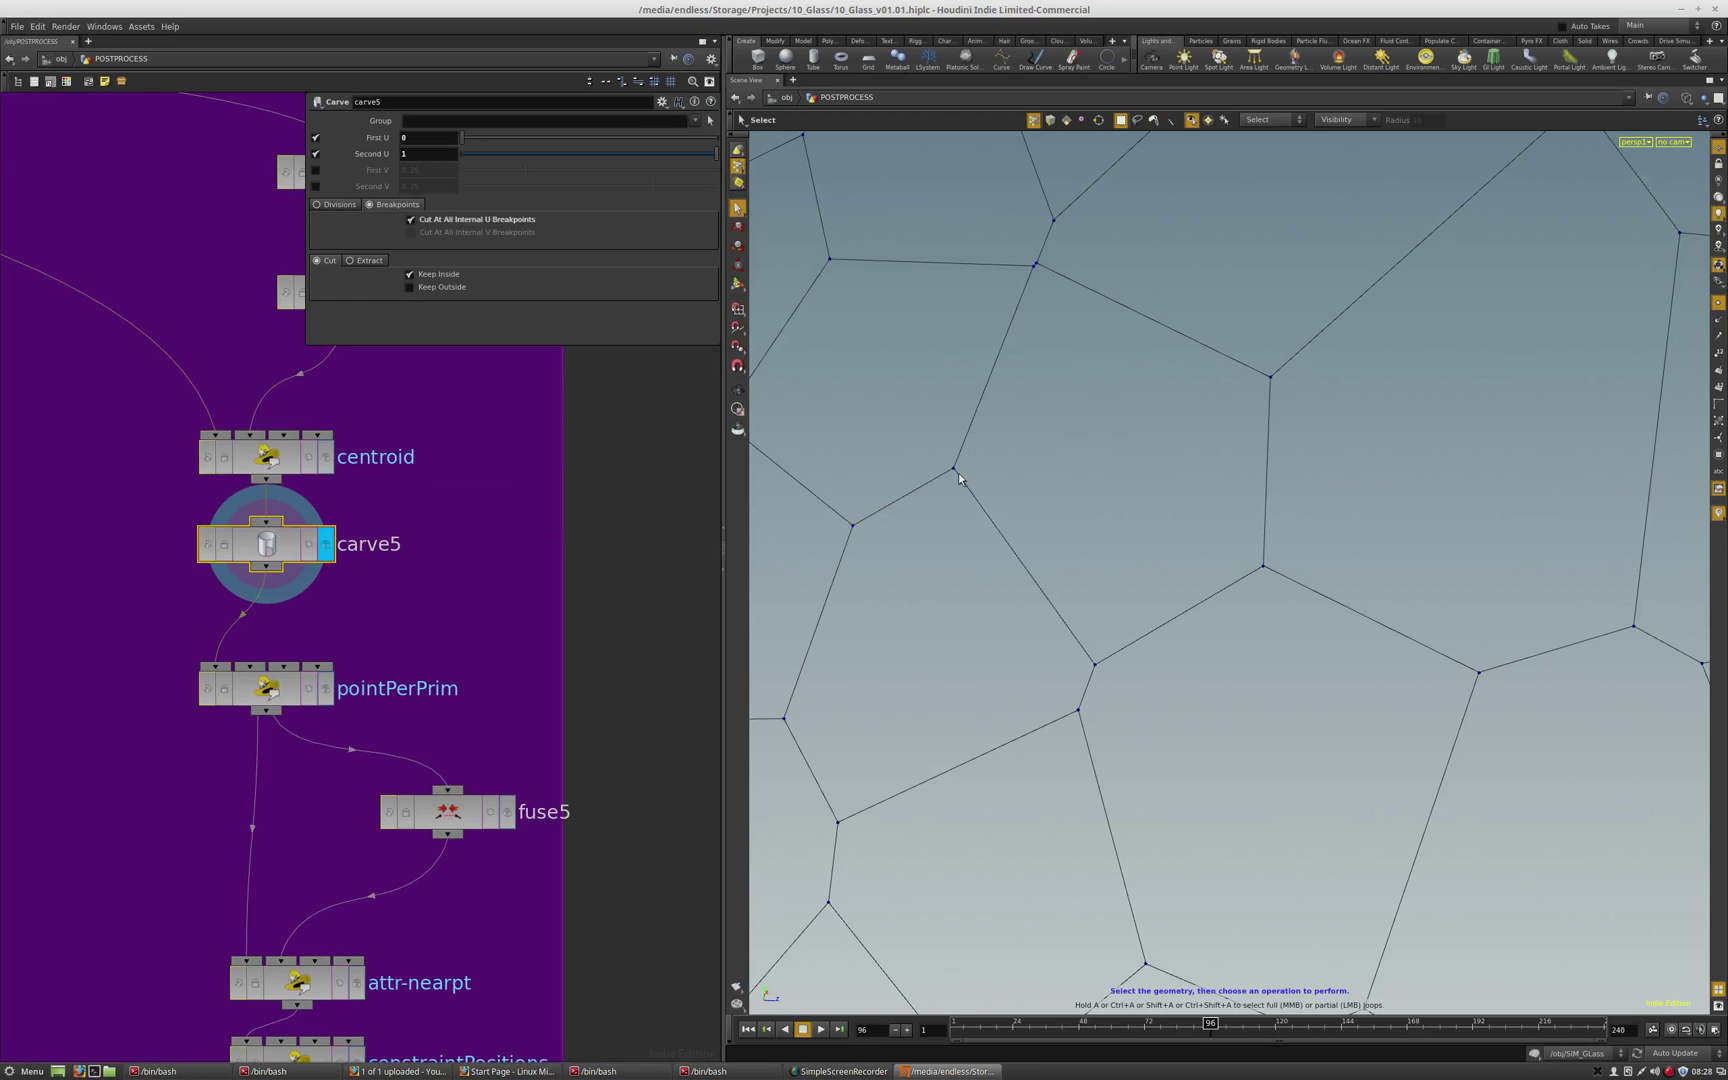
{"action": "left_click", "coordinate": [737, 174]}
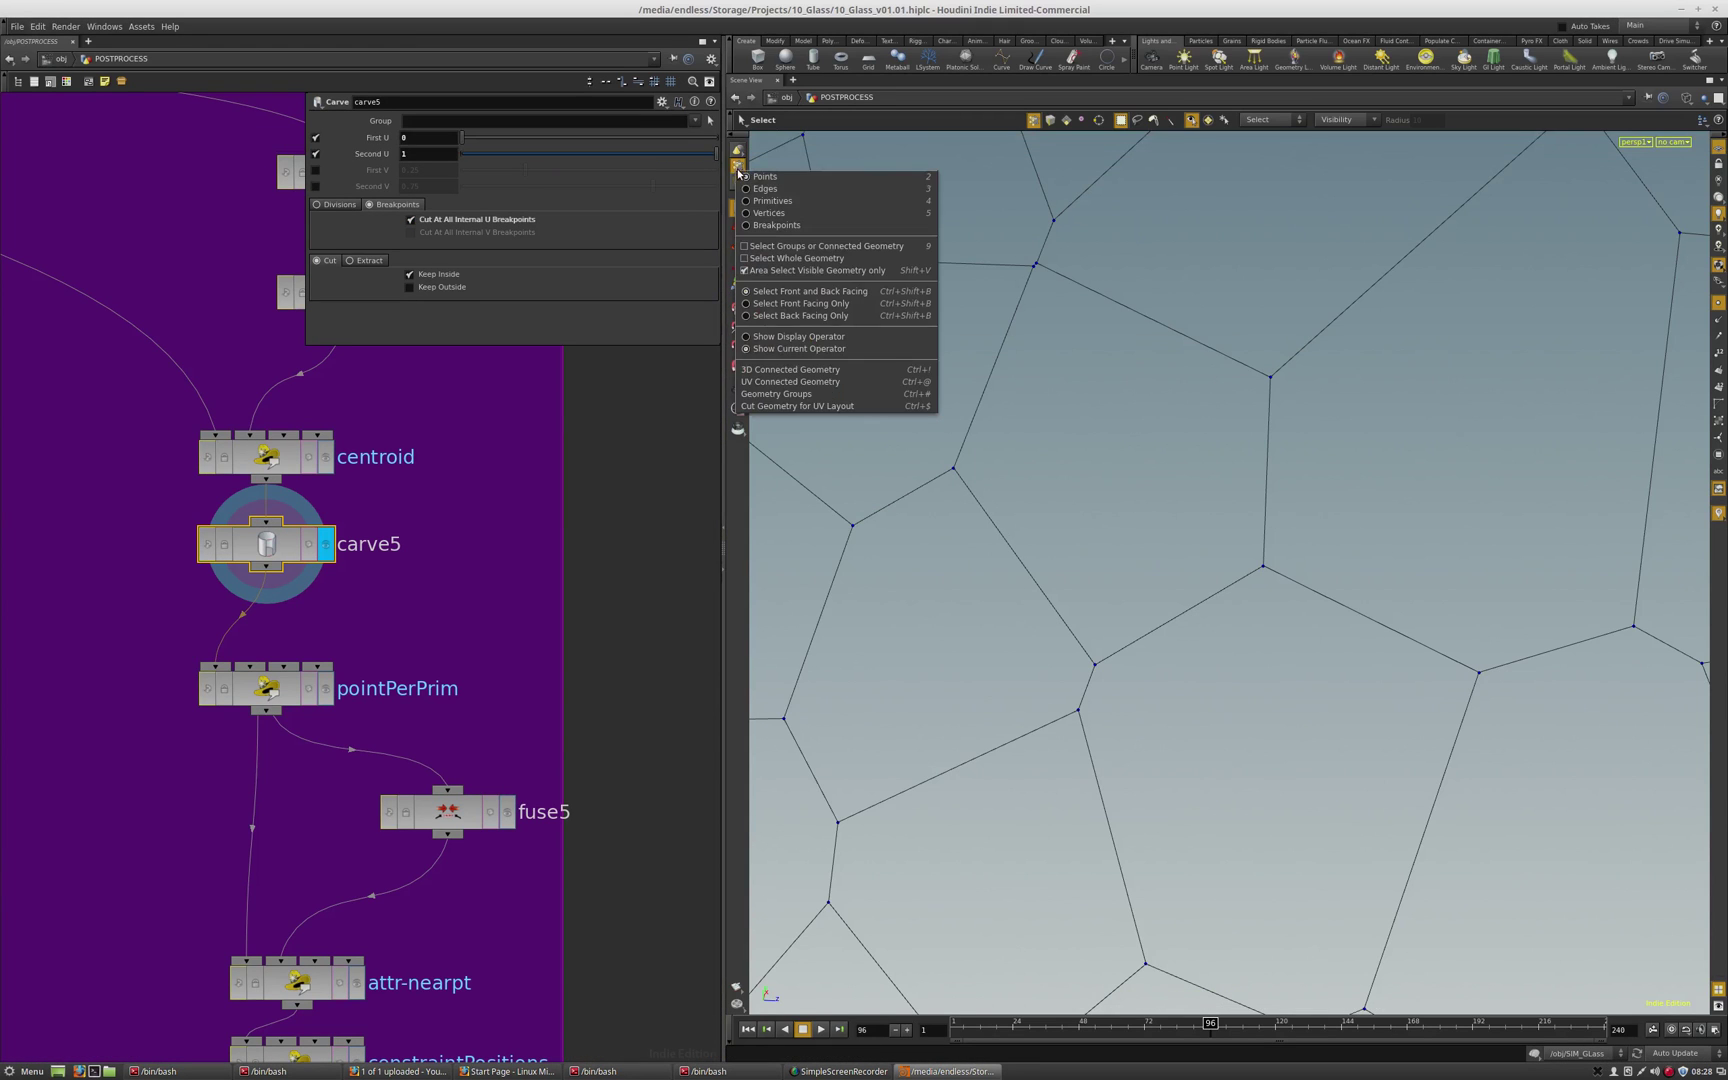
{"action": "left_click", "coordinate": [766, 189]}
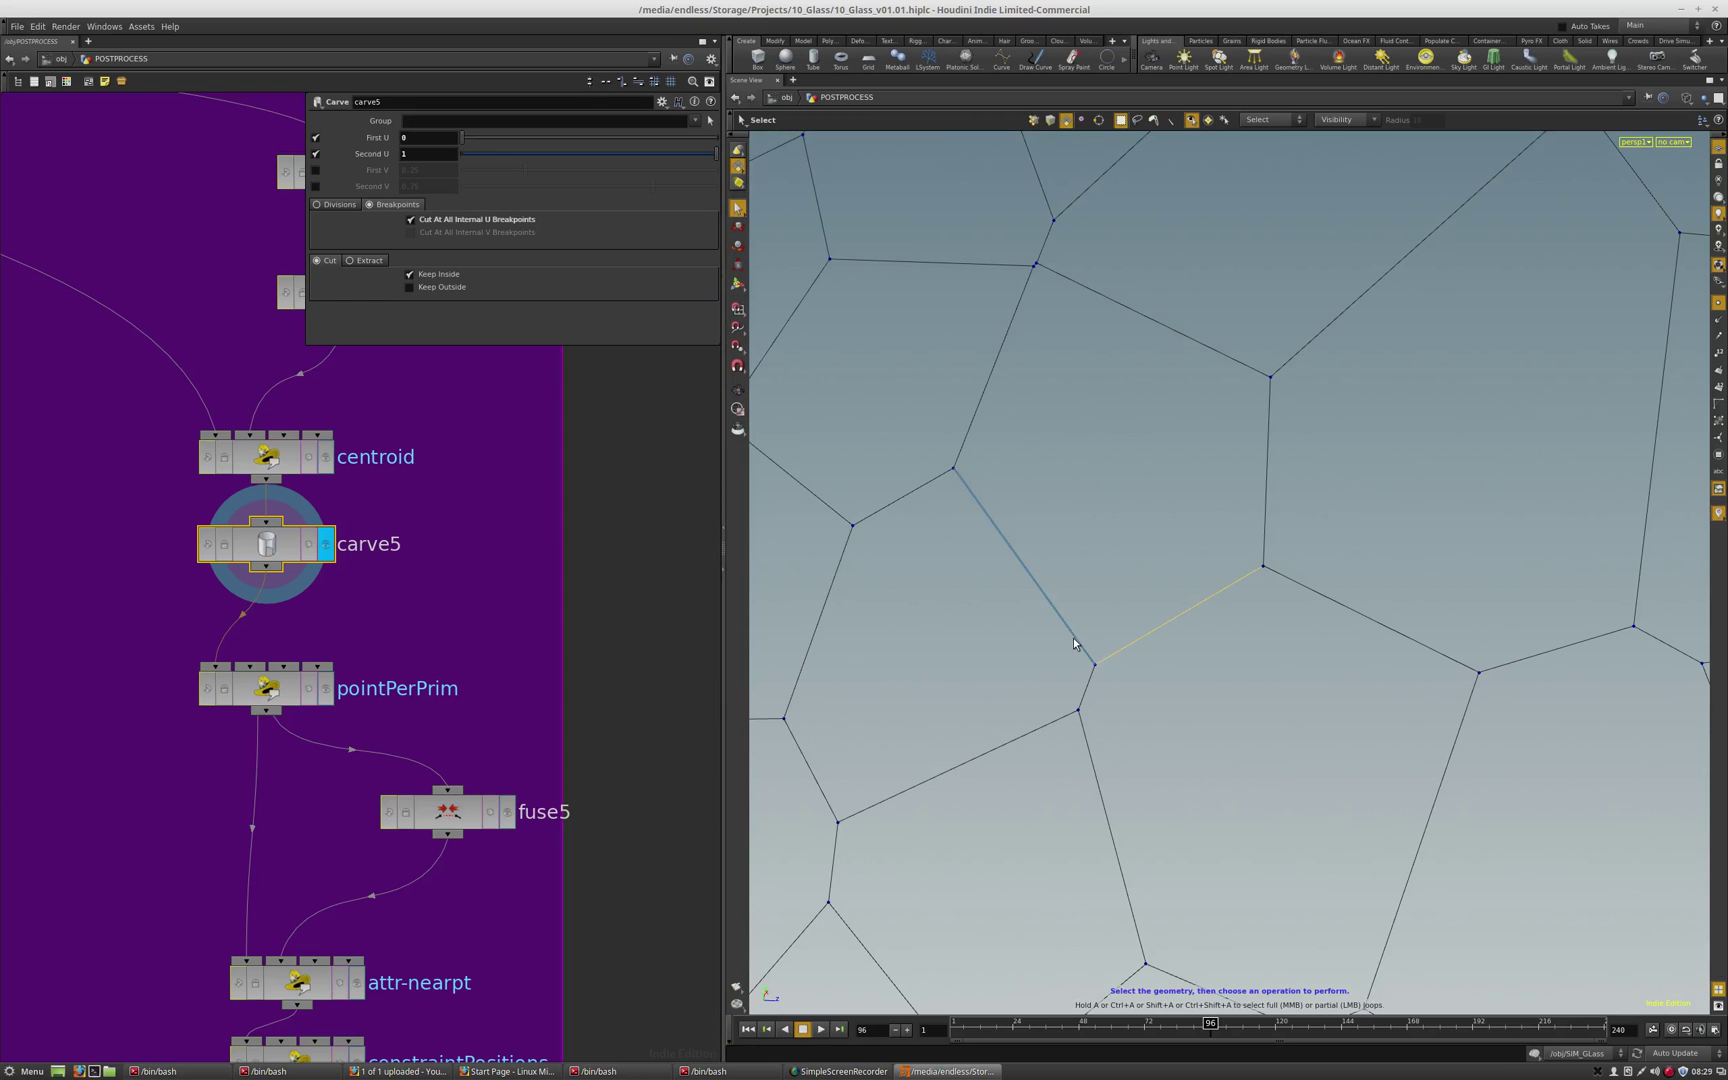
- Select individual edges around the pentagonal cell to inspect the carved segments
{"action": "left_click", "coordinate": [965, 437]}
{"action": "left_click_drag", "start_coordinate": [1096, 414], "coordinate": [1108, 486], "text": "alt"}
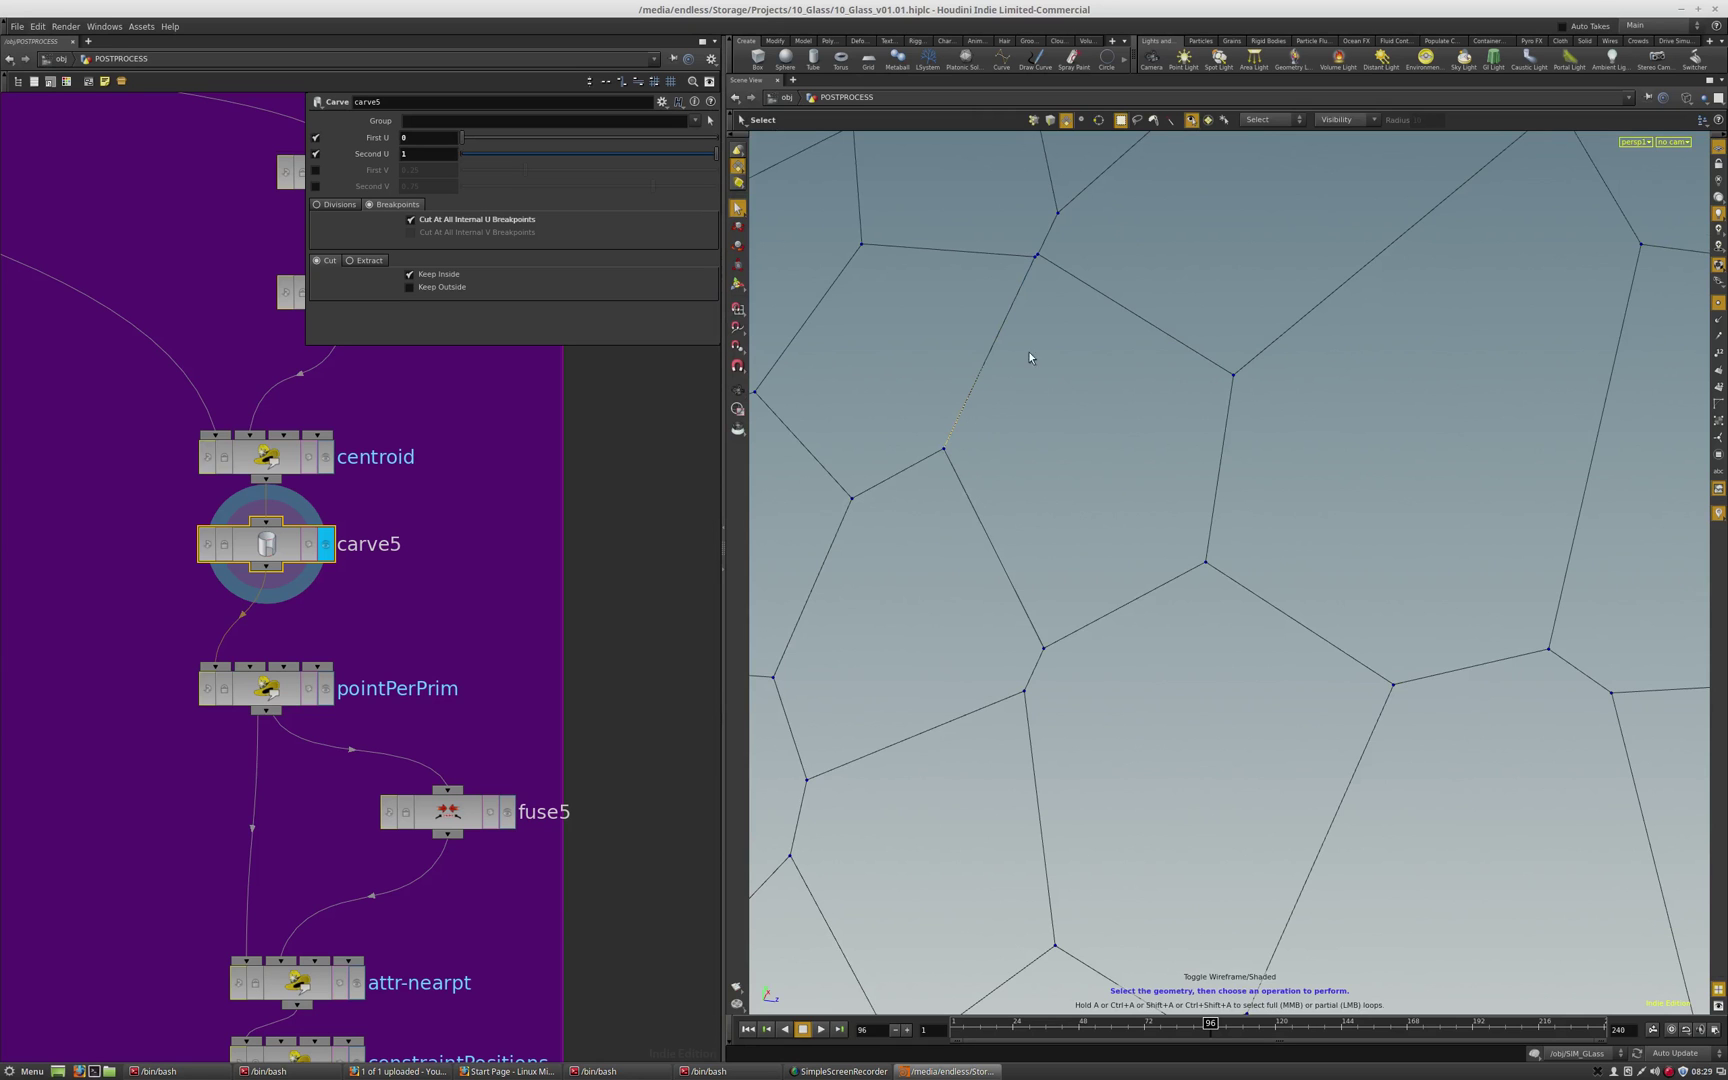
{"action": "scroll", "coordinate": [1029, 357], "scroll_direction": "down", "scroll_amount": 5}
{"action": "scroll", "coordinate": [1044, 405], "scroll_direction": "up", "scroll_amount": 5}
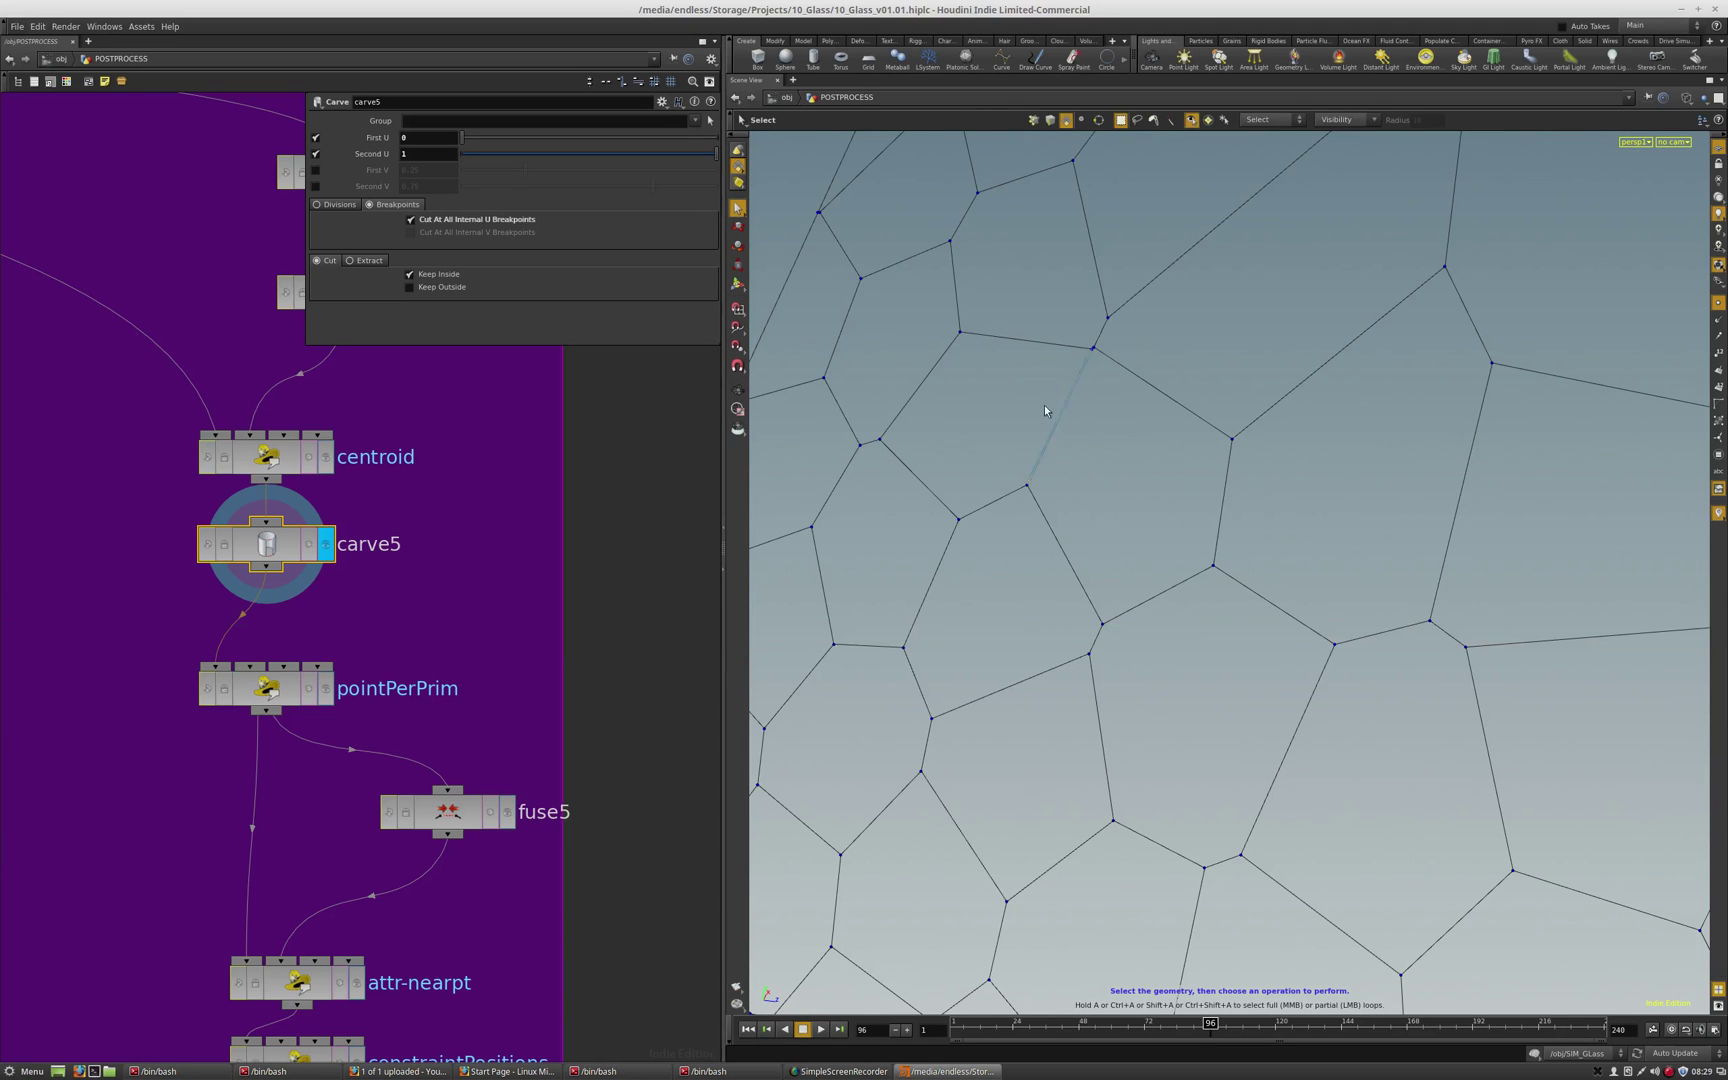
{"action": "left_click", "coordinate": [1144, 375]}
{"action": "left_click", "coordinate": [1163, 596]}
- Compare the outputs of pointPerPrim and carve5, ending with pointPerPrim displayed
{"action": "left_click", "coordinate": [326, 688]}
{"action": "left_click", "coordinate": [286, 697]}
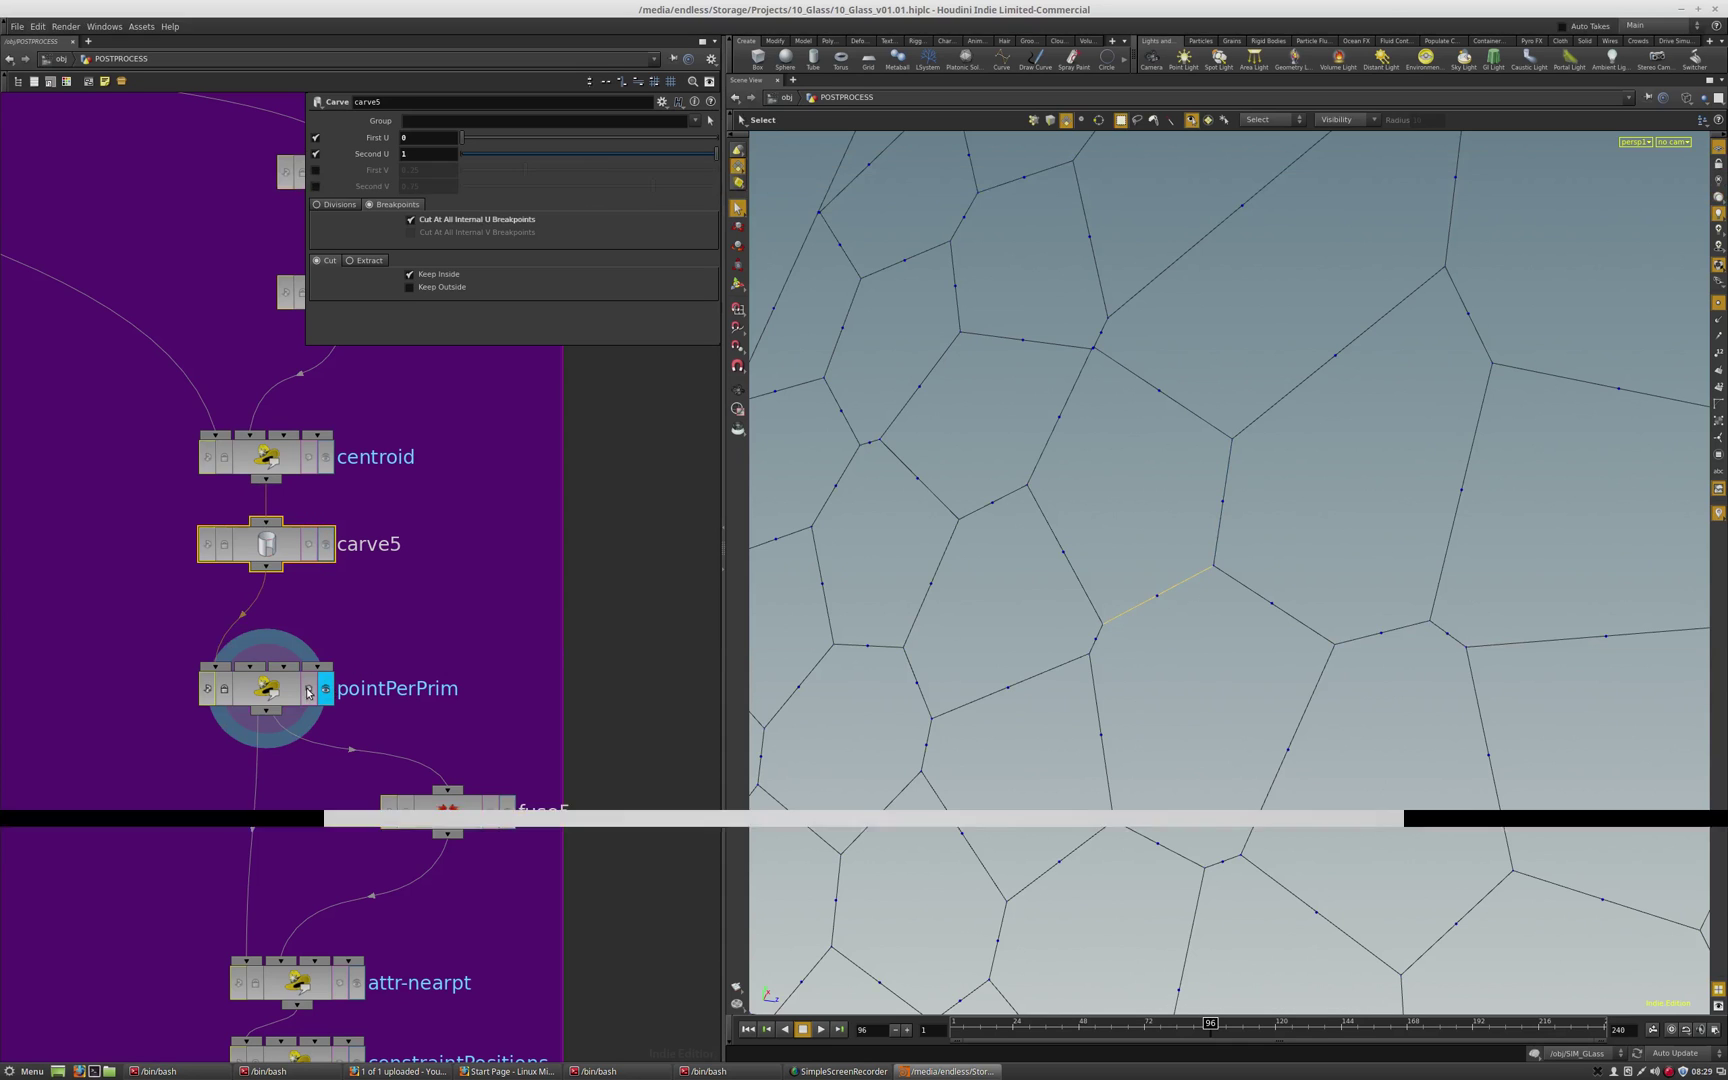
{"action": "left_click", "coordinate": [326, 544]}
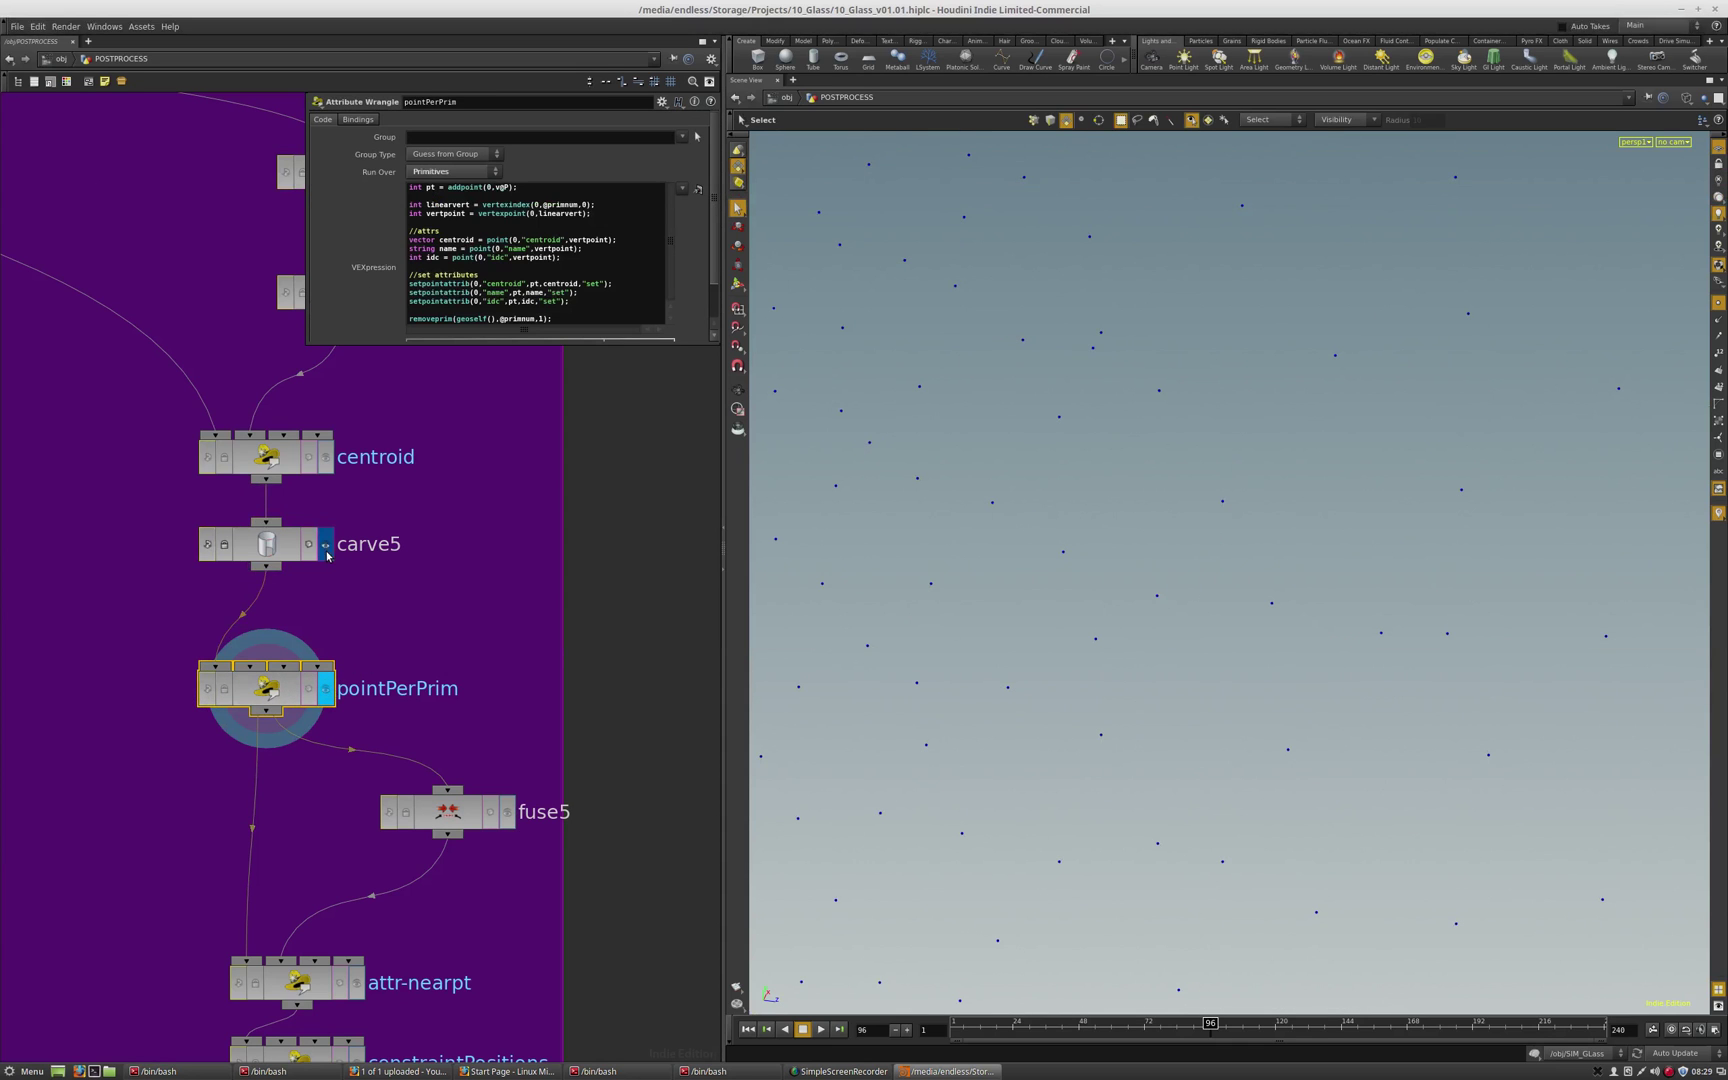
{"action": "left_click", "coordinate": [282, 556]}
{"action": "left_click", "coordinate": [324, 690]}
- Show carve5 as a template behind the pointPerPrim points, with the pointPerPrim parameters open
{"action": "left_click", "coordinate": [309, 544]}
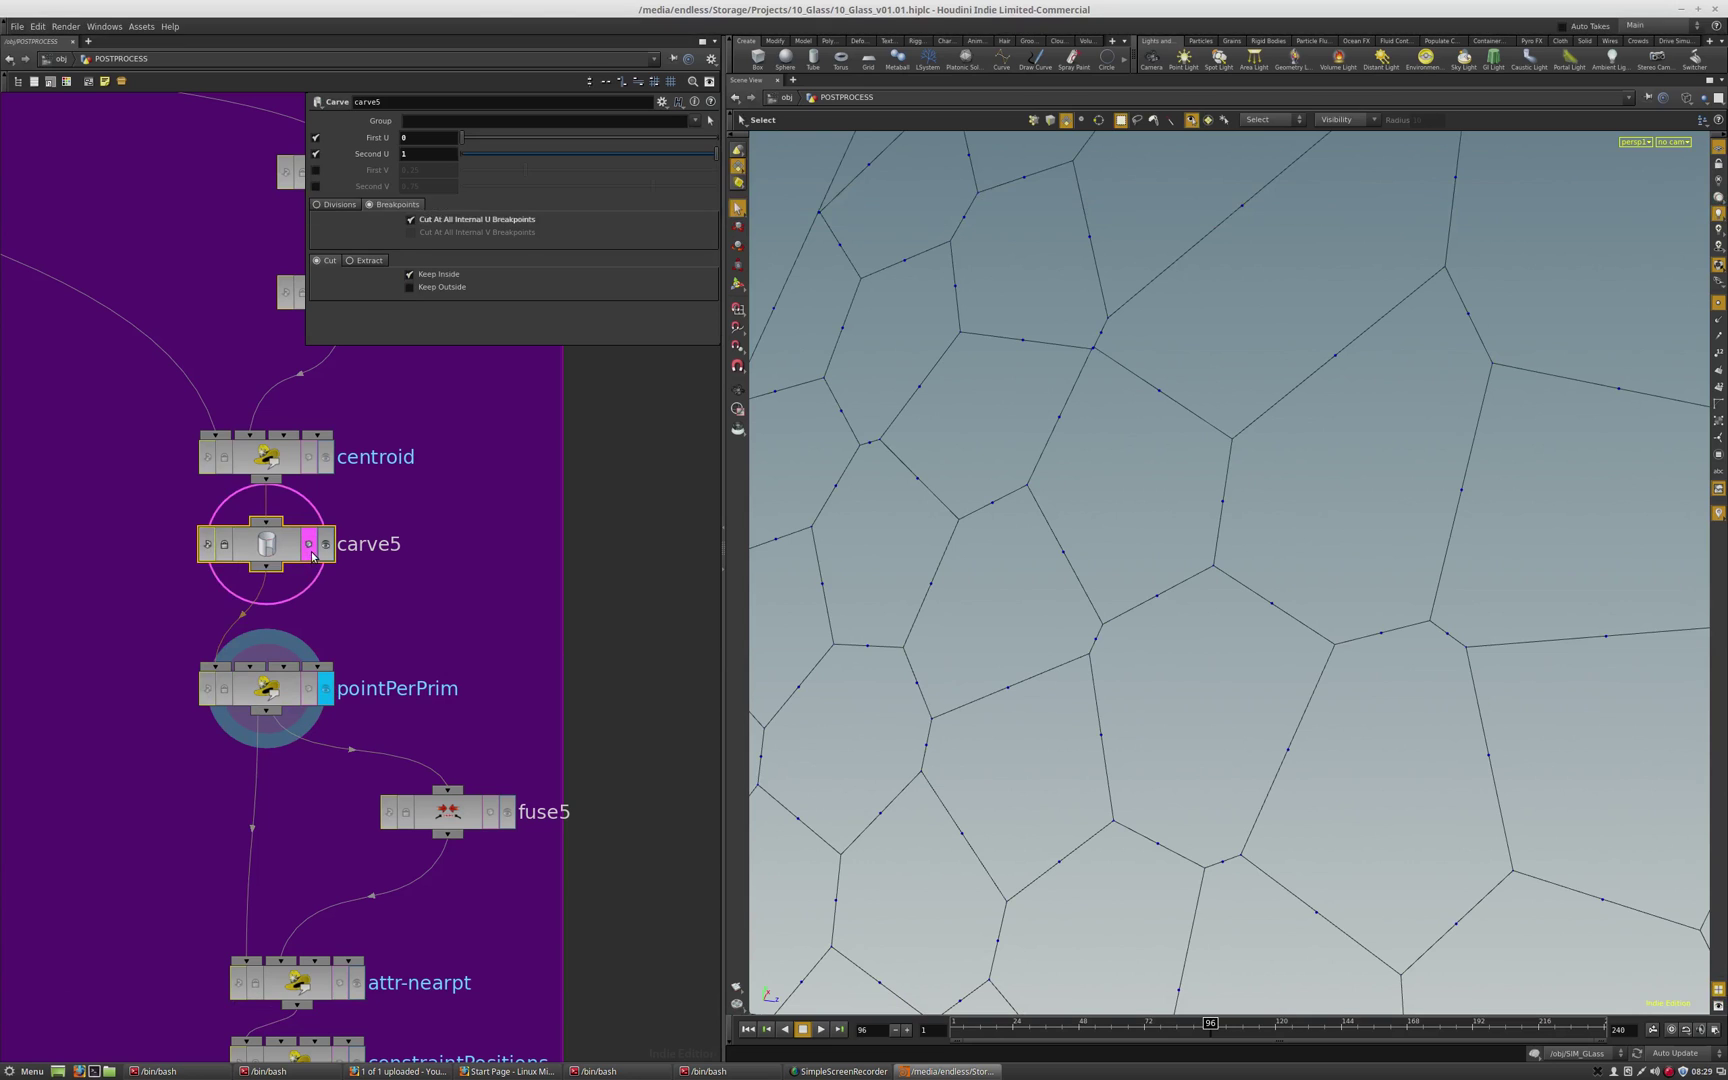
{"action": "left_click", "coordinate": [310, 552]}
{"action": "left_click", "coordinate": [294, 694]}
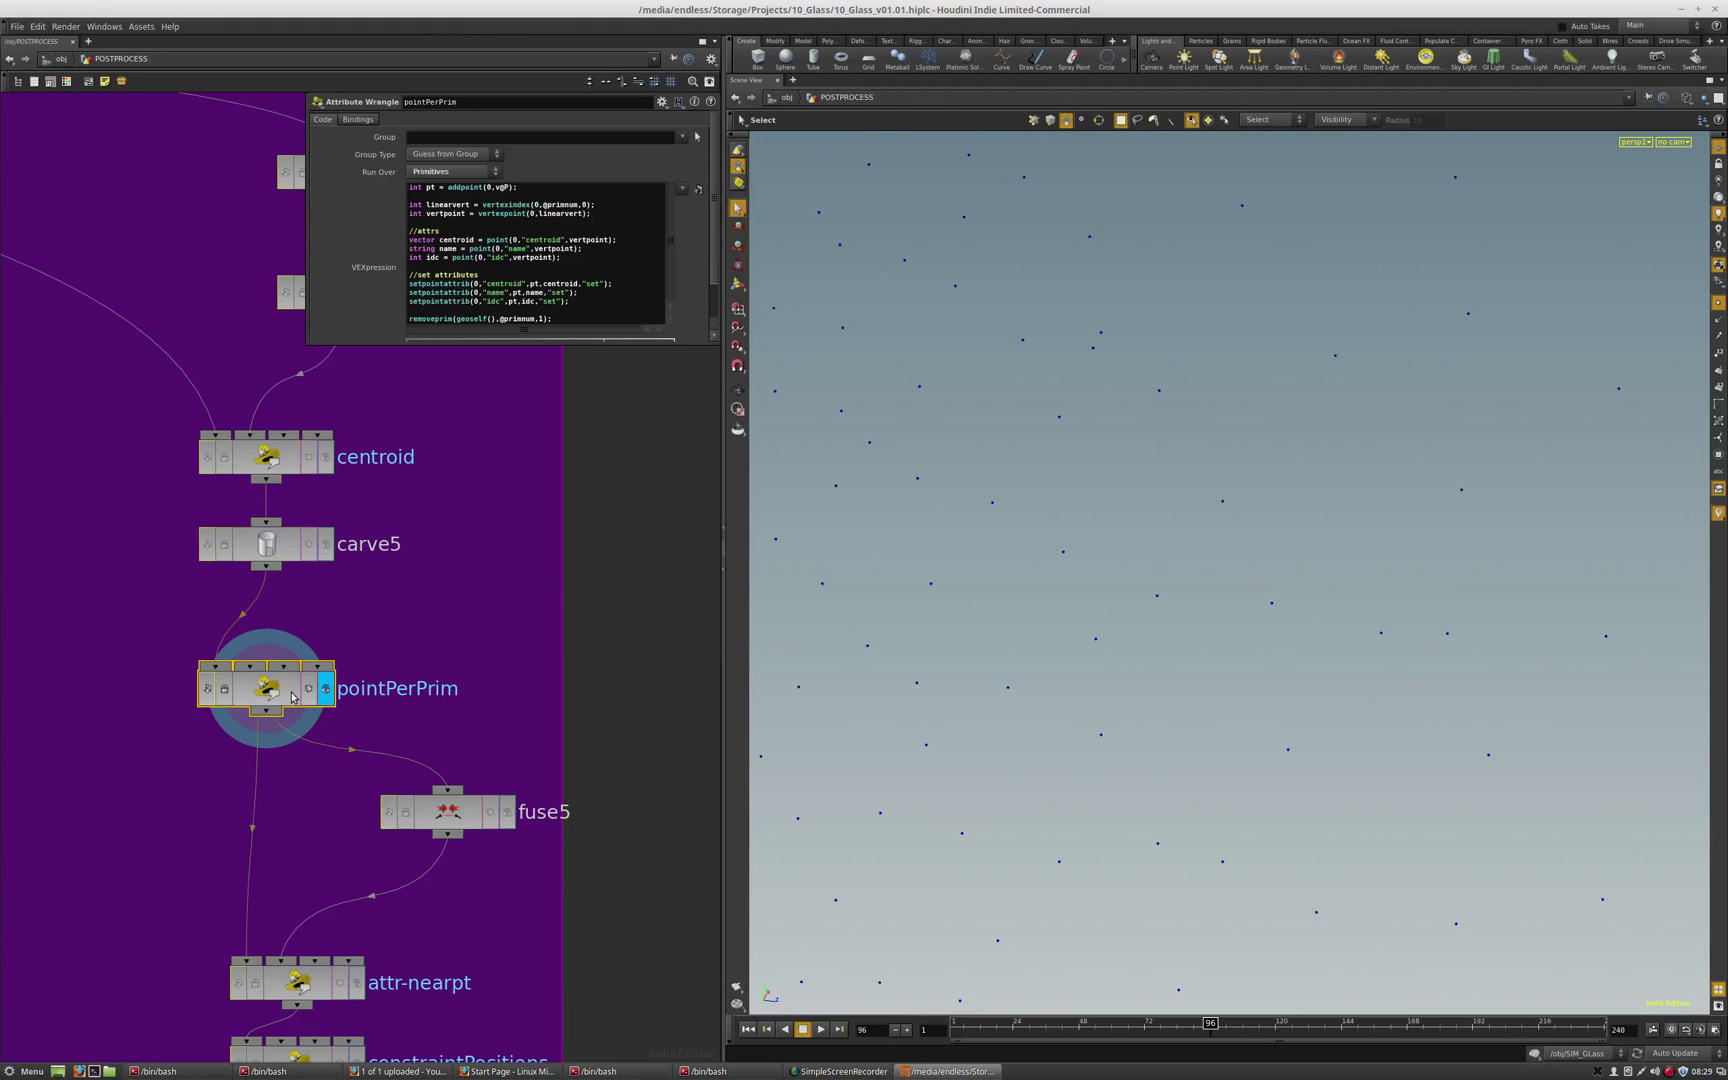
{"action": "left_click", "coordinate": [310, 546]}
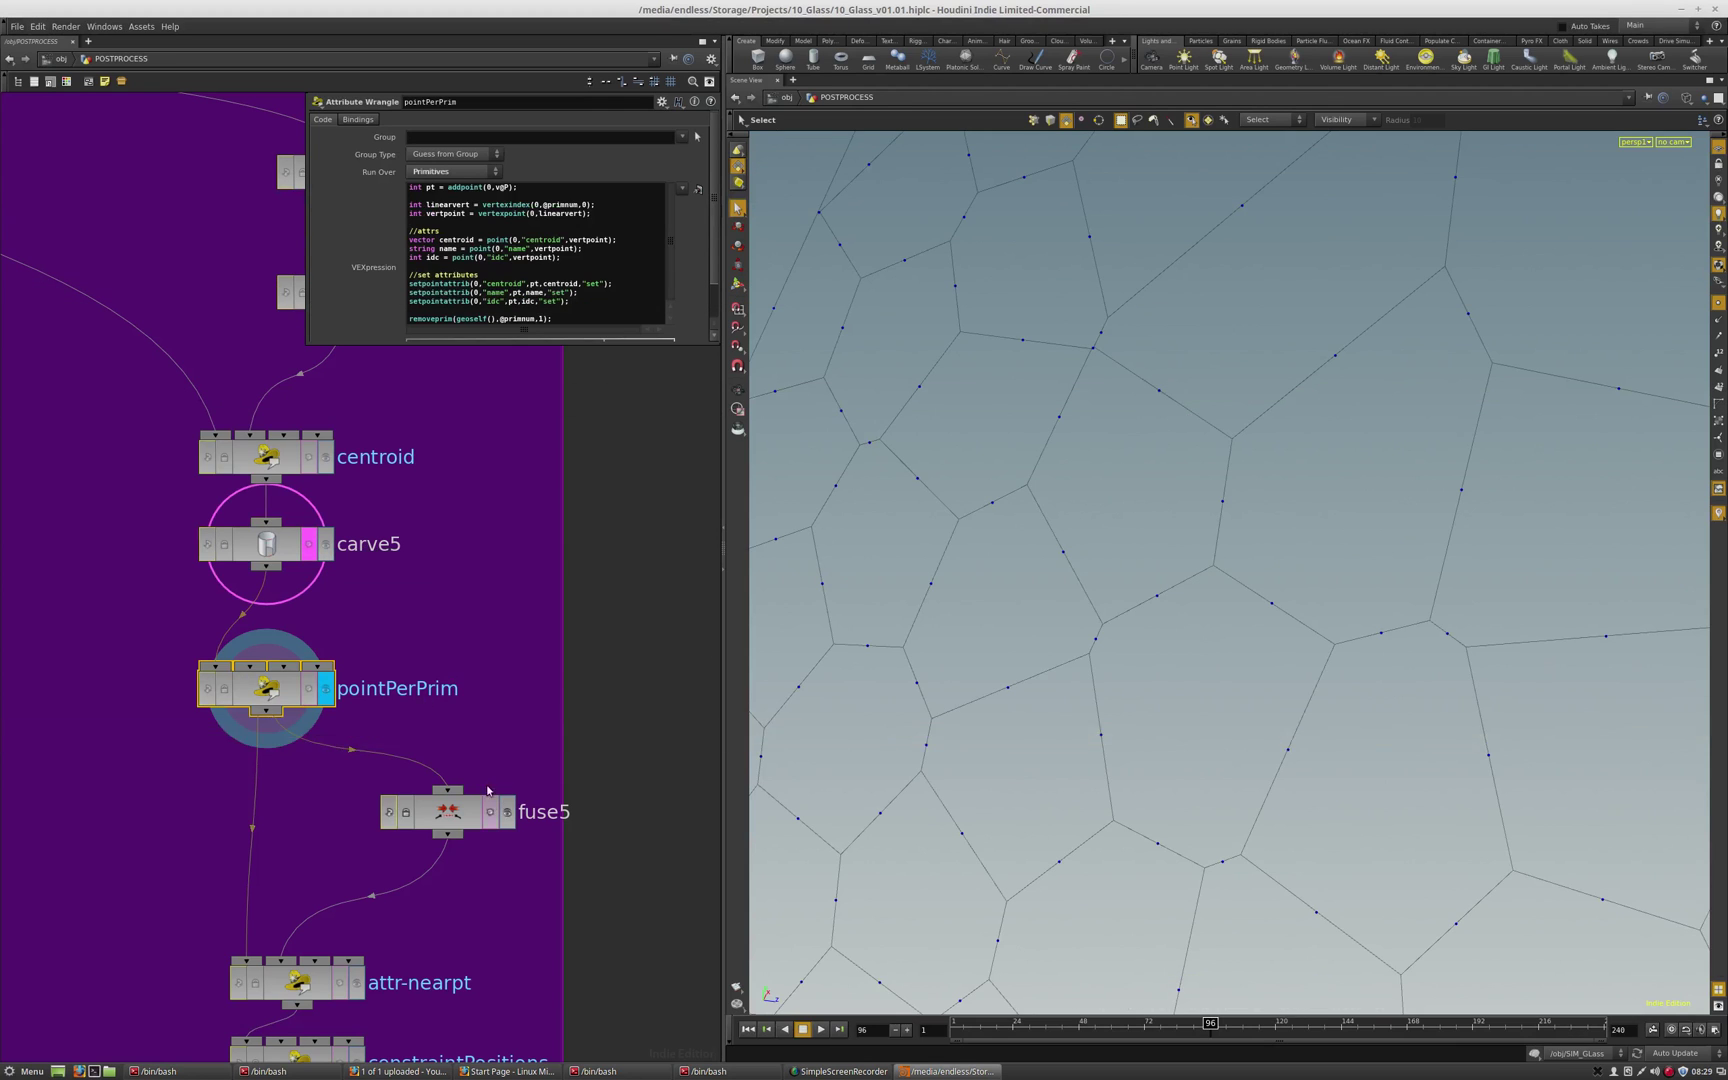
- Display fuse5, followed by attr-nearpt with its wrangle code shown
{"action": "middle_click_drag", "start_coordinate": [488, 791], "coordinate": [478, 621]}
{"action": "left_click", "coordinate": [494, 709]}
{"action": "left_click", "coordinate": [457, 717]}
{"action": "left_click", "coordinate": [365, 784]}
{"action": "left_click", "coordinate": [300, 784]}
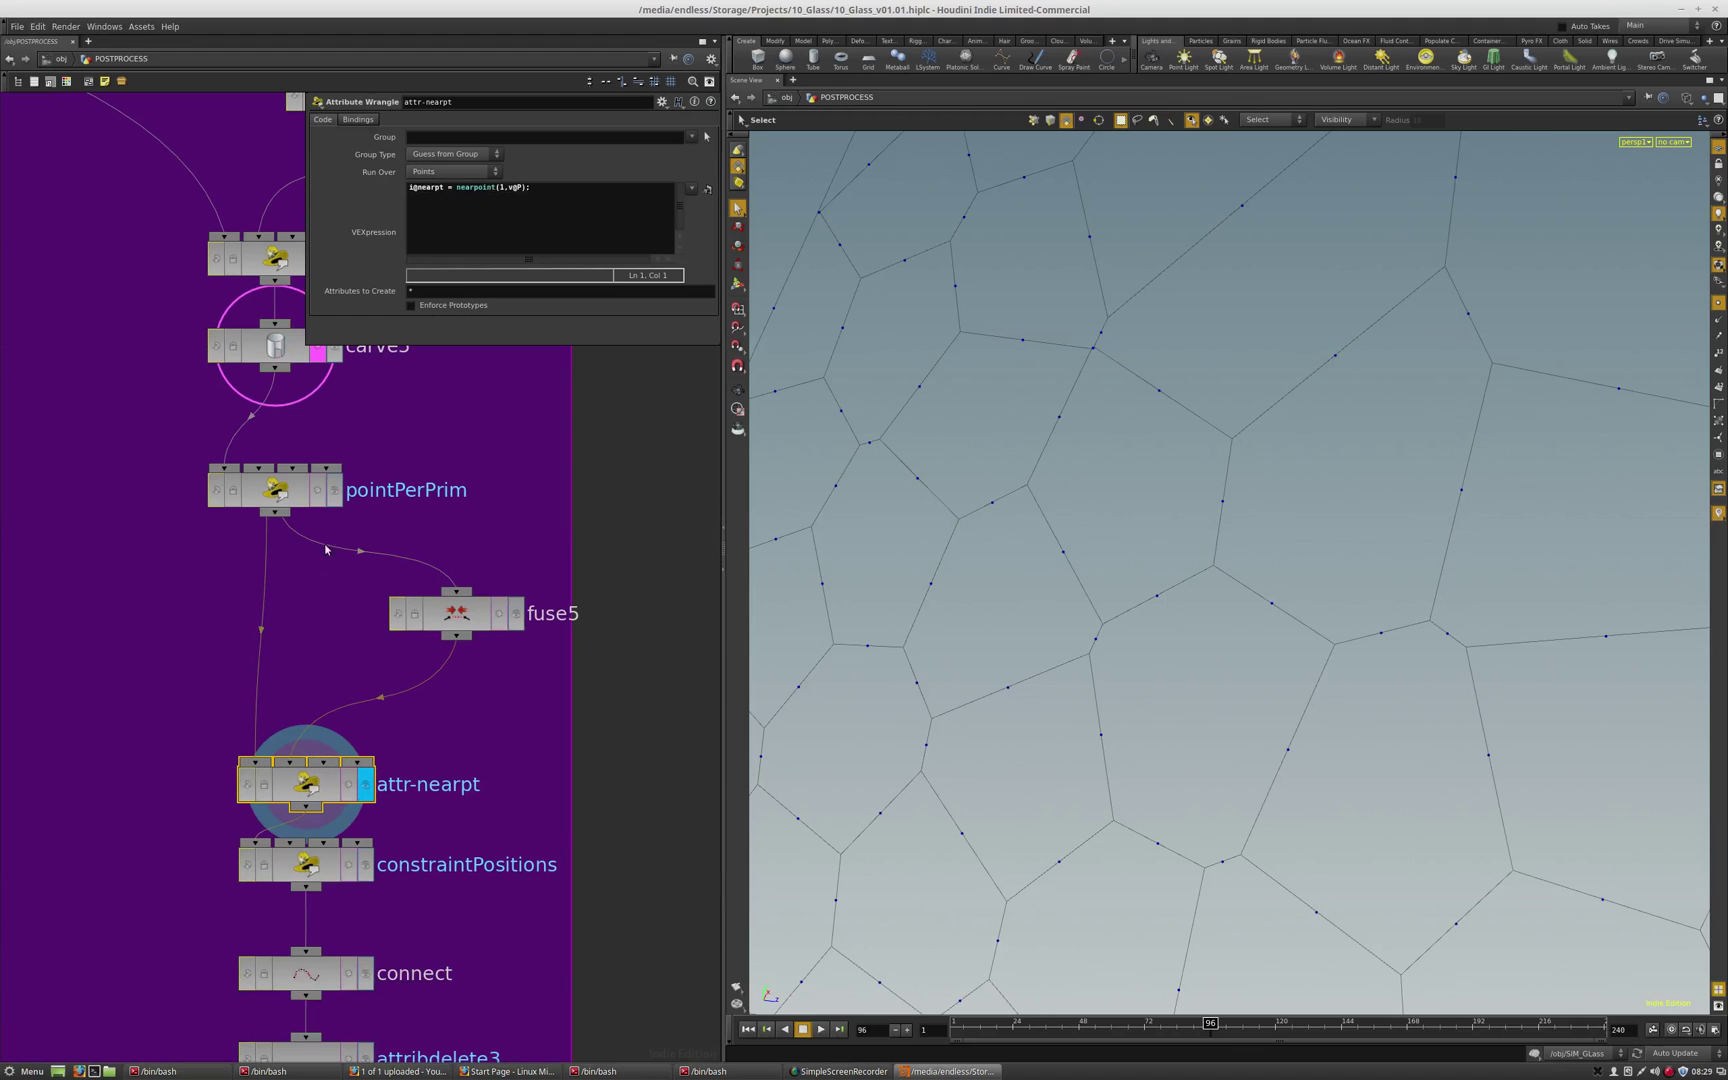
- Compare pointPerPrim with attr-nearpt and highlight the i@nearpt attribute in the attr-nearpt code
{"action": "left_click", "coordinate": [335, 491]}
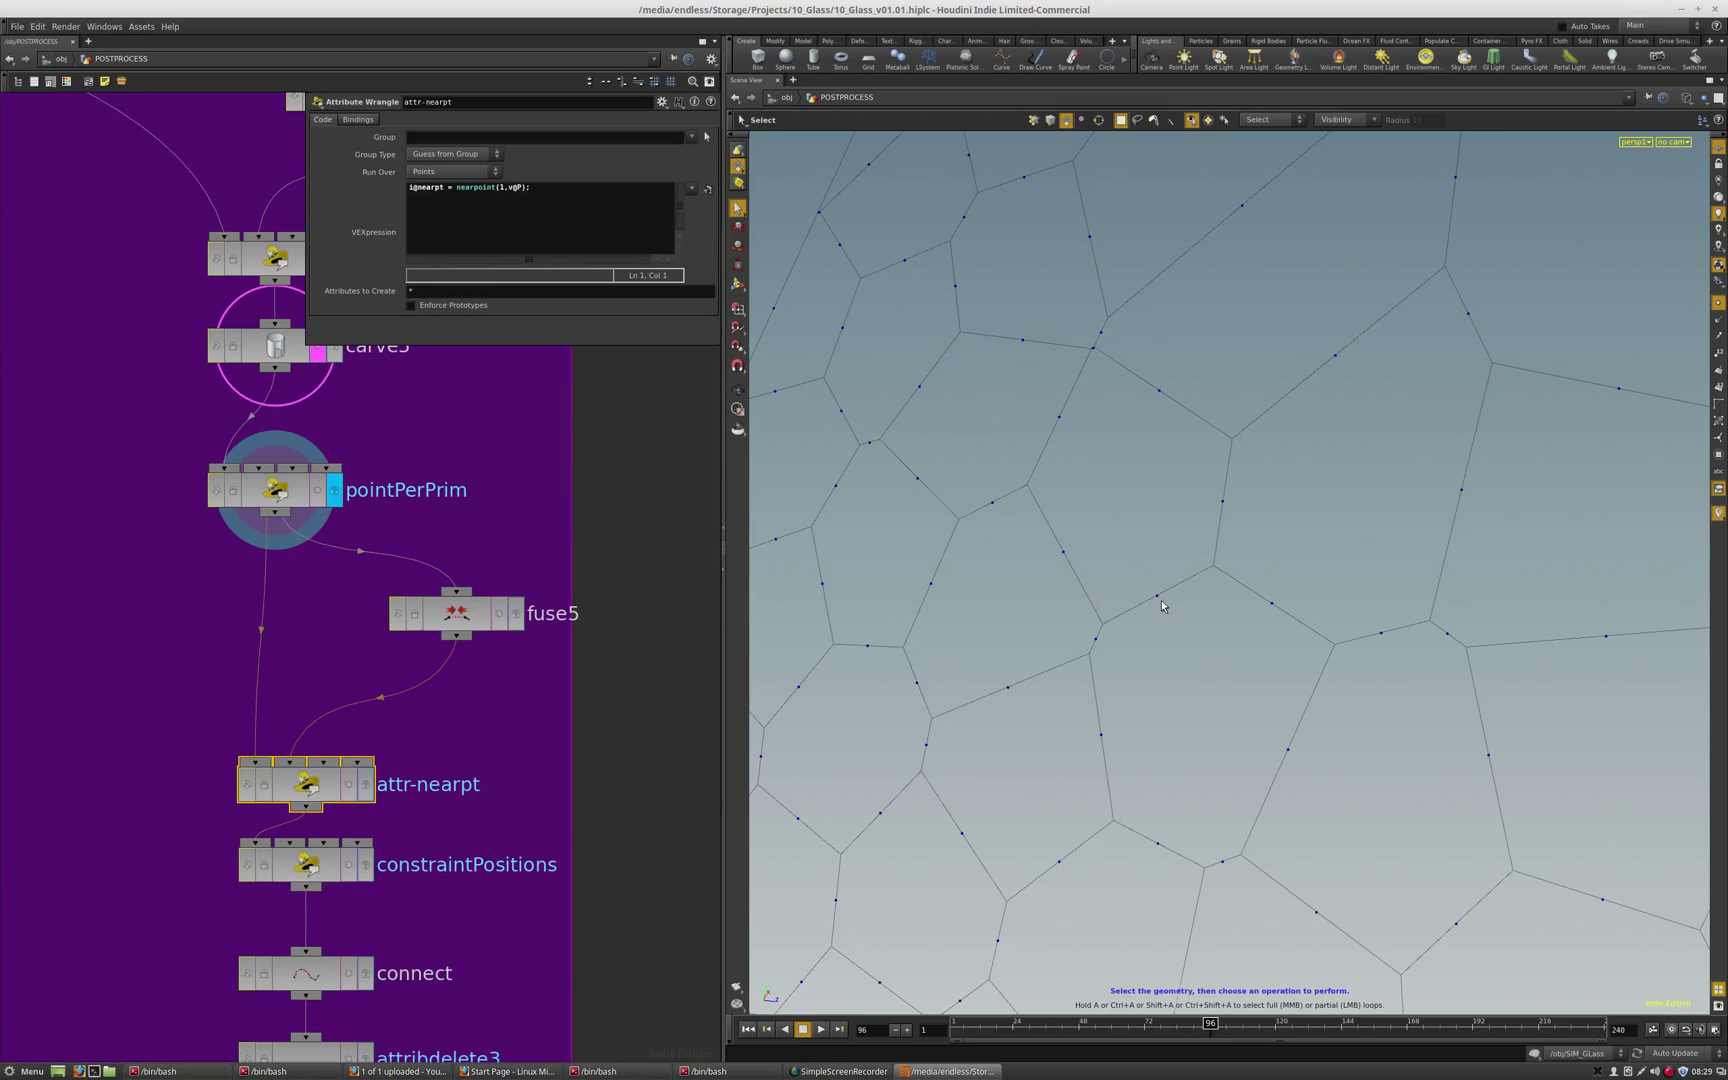
{"action": "left_click", "coordinate": [366, 790]}
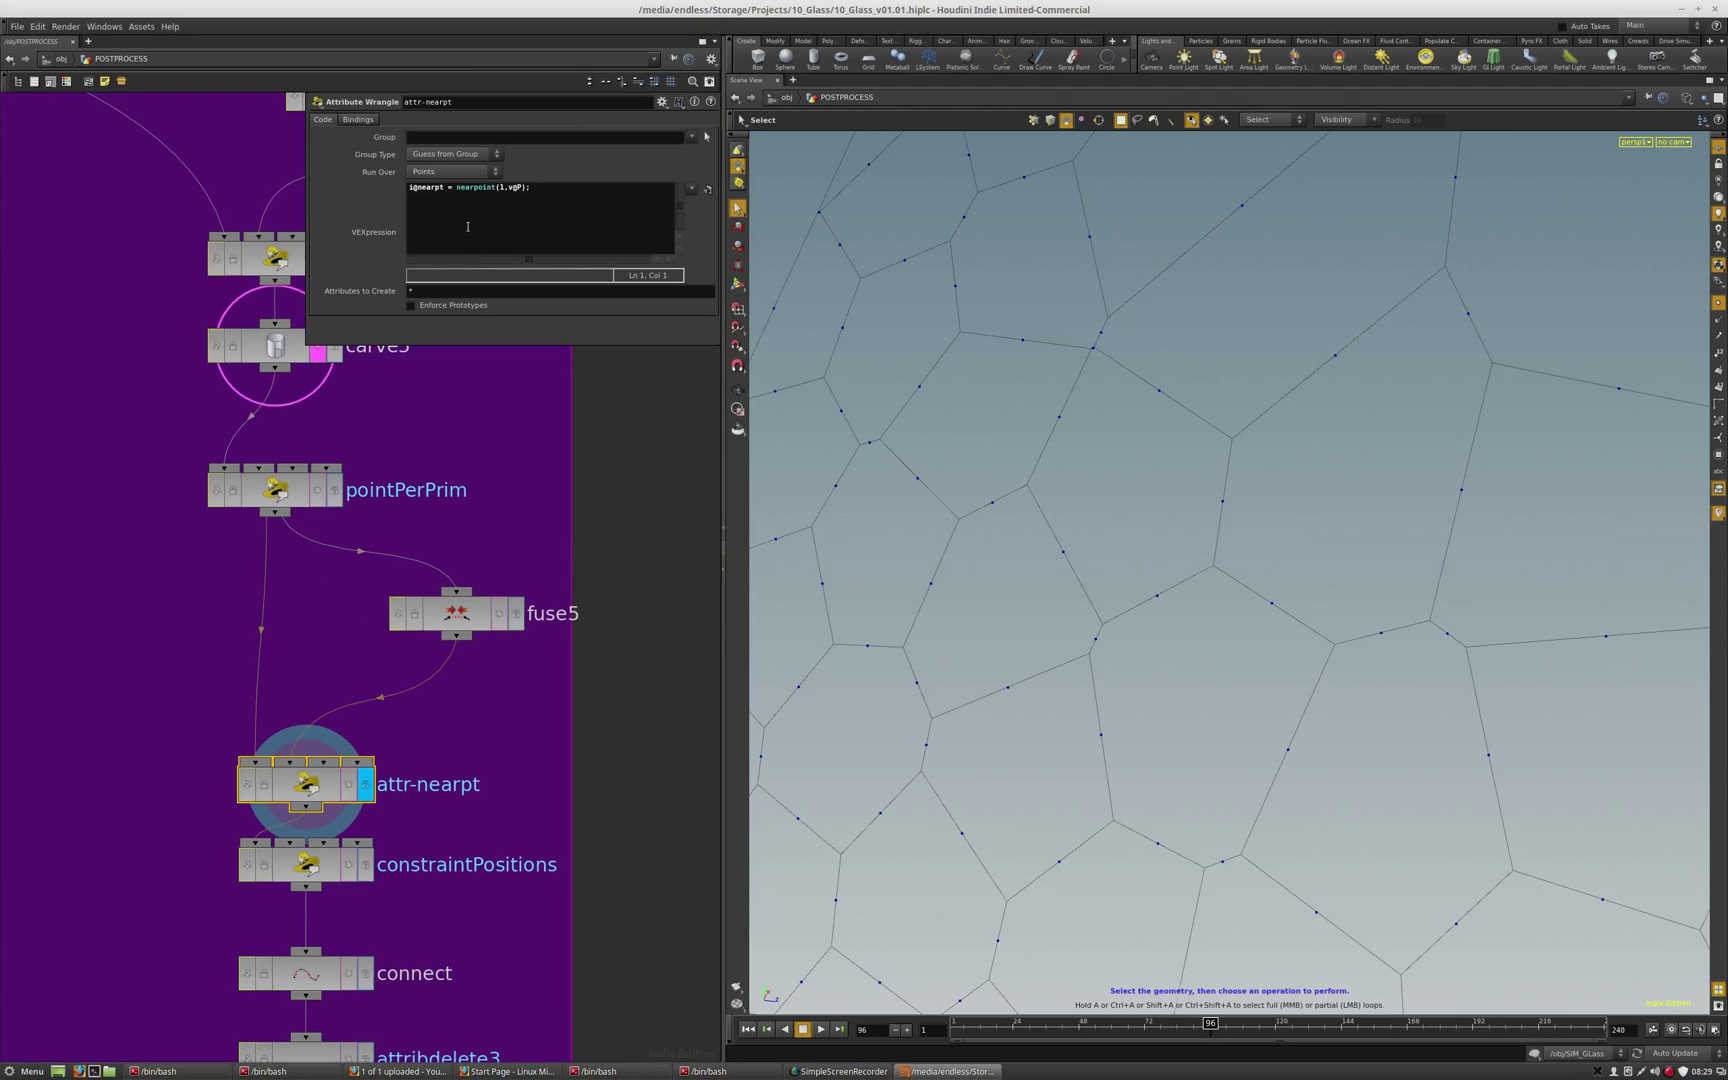
{"action": "double_click", "coordinate": [446, 187]}
- Display the constraintPositions wrangle and show its lerp code
{"action": "middle_click_drag", "start_coordinate": [423, 650], "coordinate": [429, 487]}
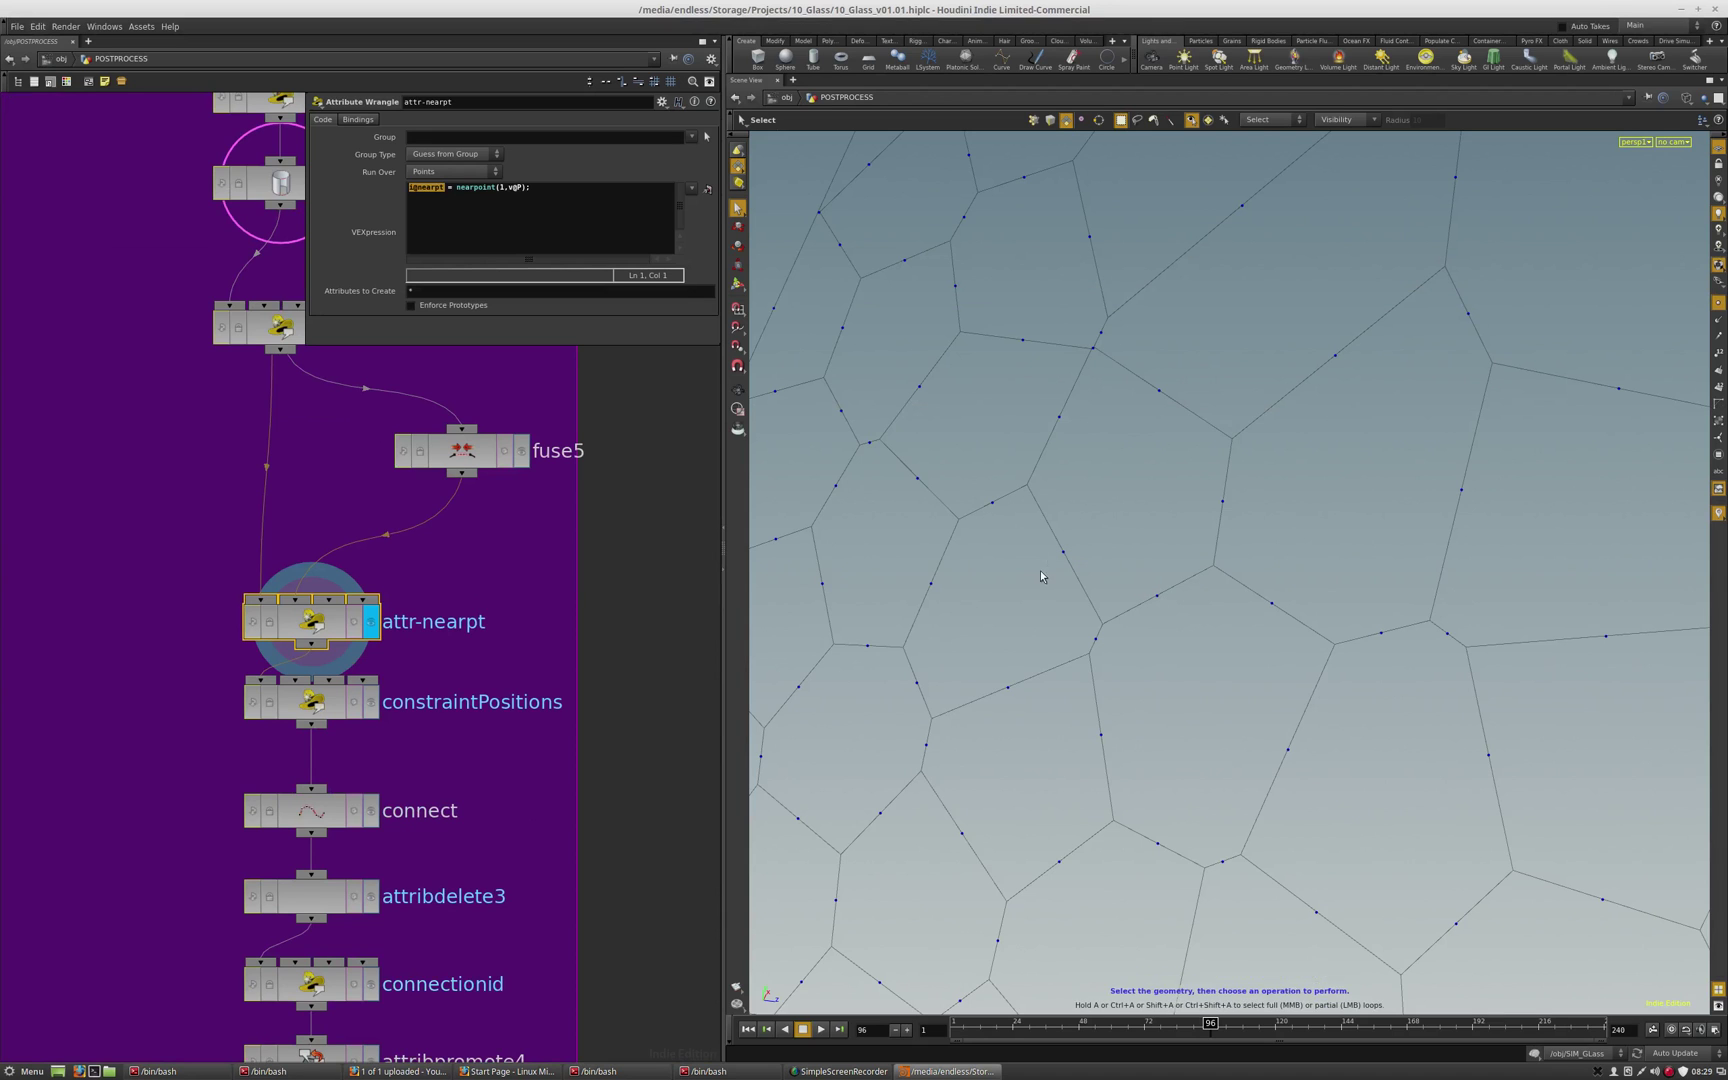
{"action": "middle_click_drag", "start_coordinate": [323, 711], "coordinate": [330, 640]}
{"action": "left_click", "coordinate": [377, 630]}
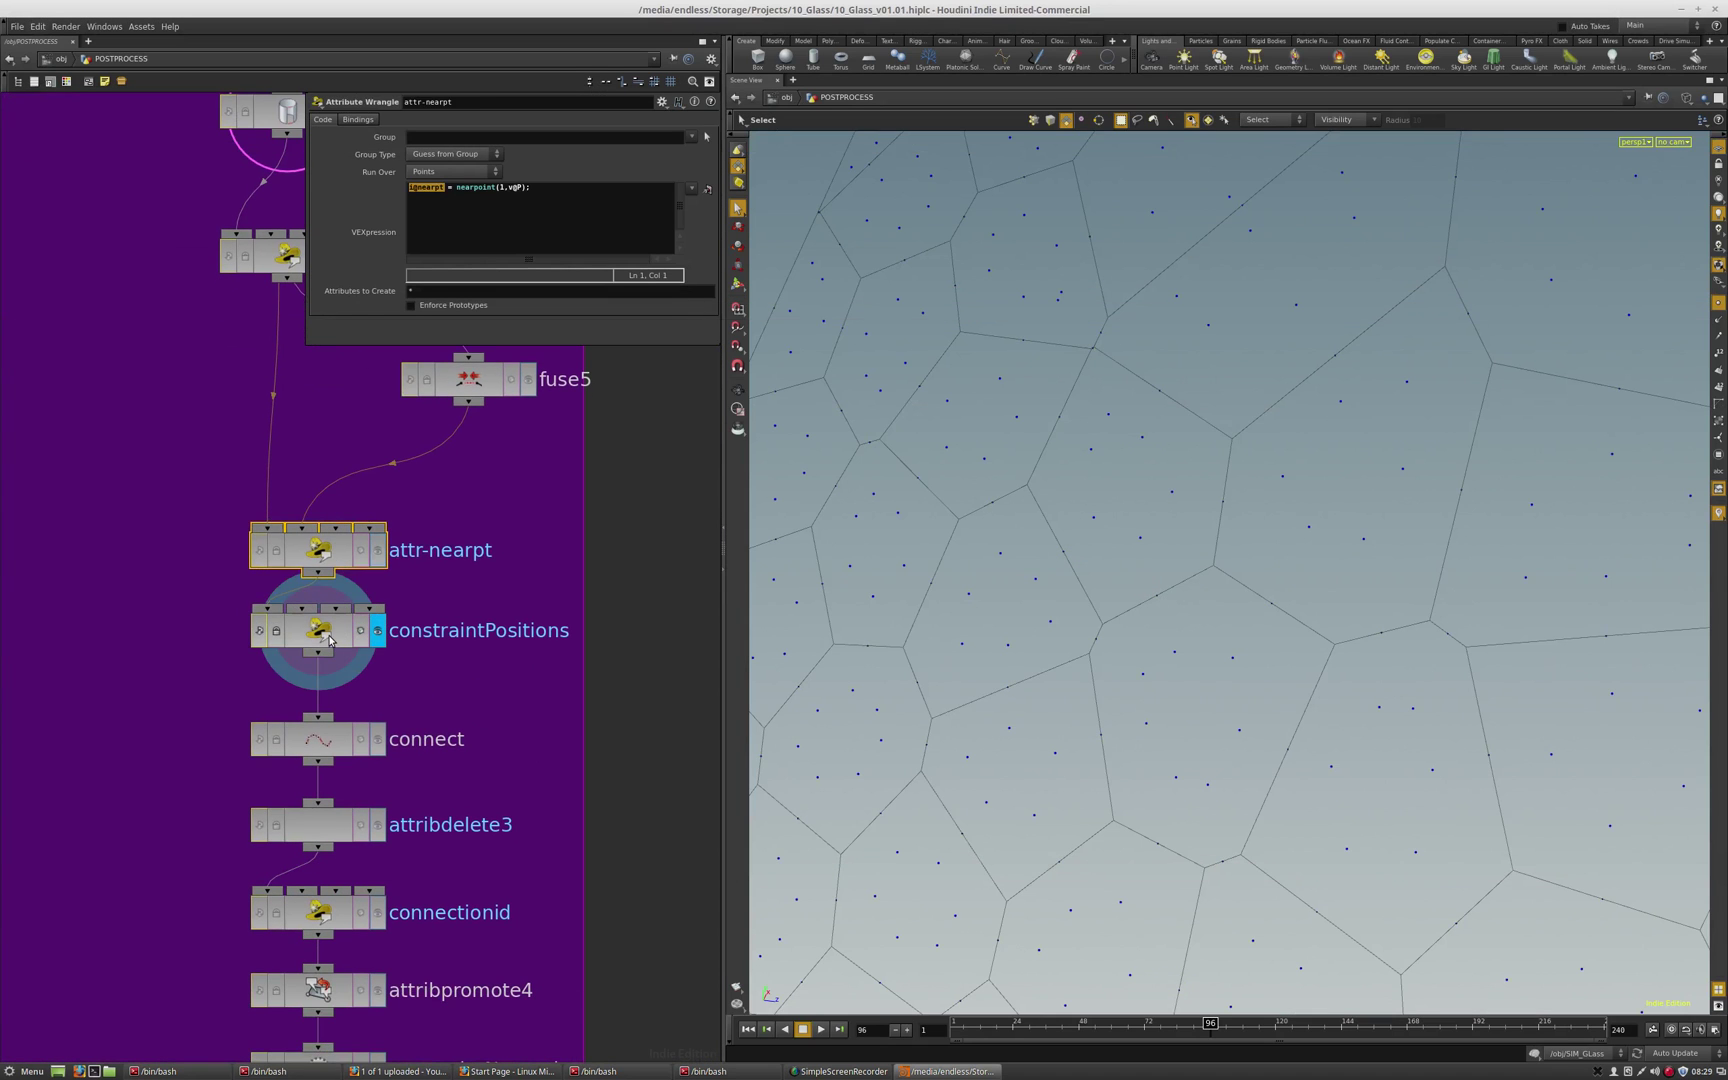
{"action": "left_click", "coordinate": [330, 640]}
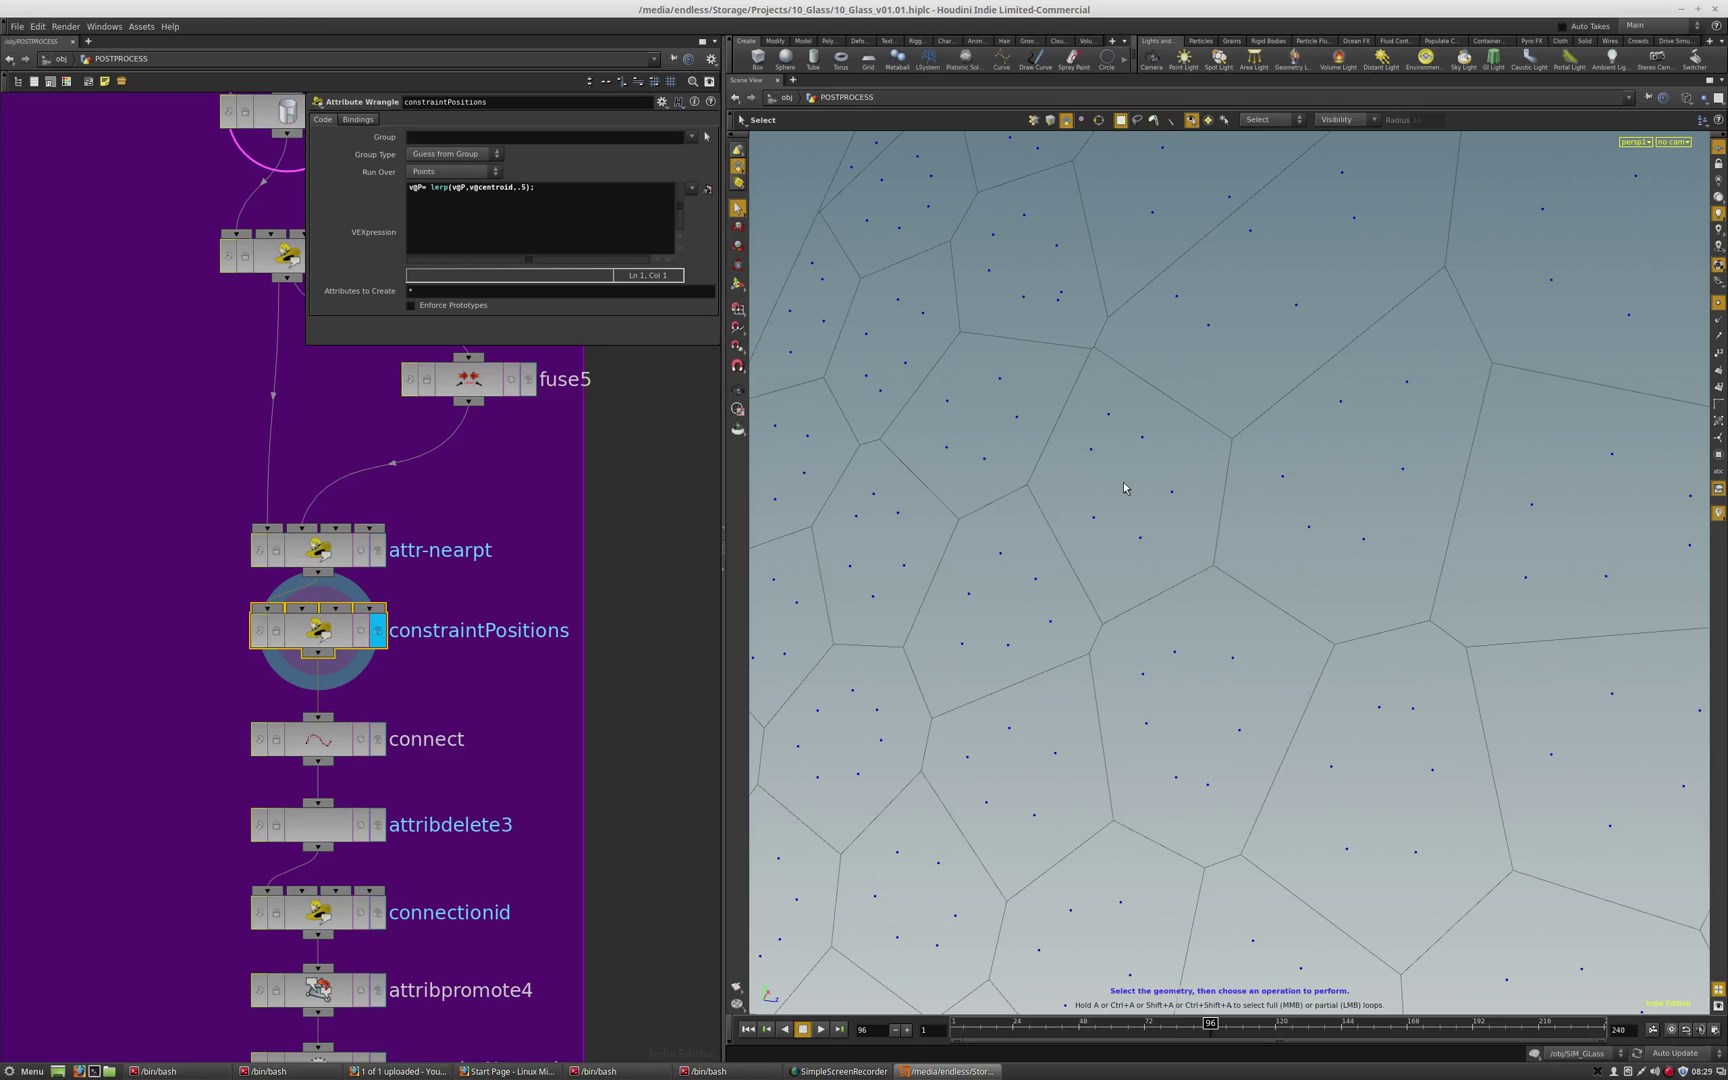
- Display the connect Add node and show its polygon-by-attribute settings
{"action": "middle_click_drag", "start_coordinate": [379, 740], "coordinate": [383, 656]}
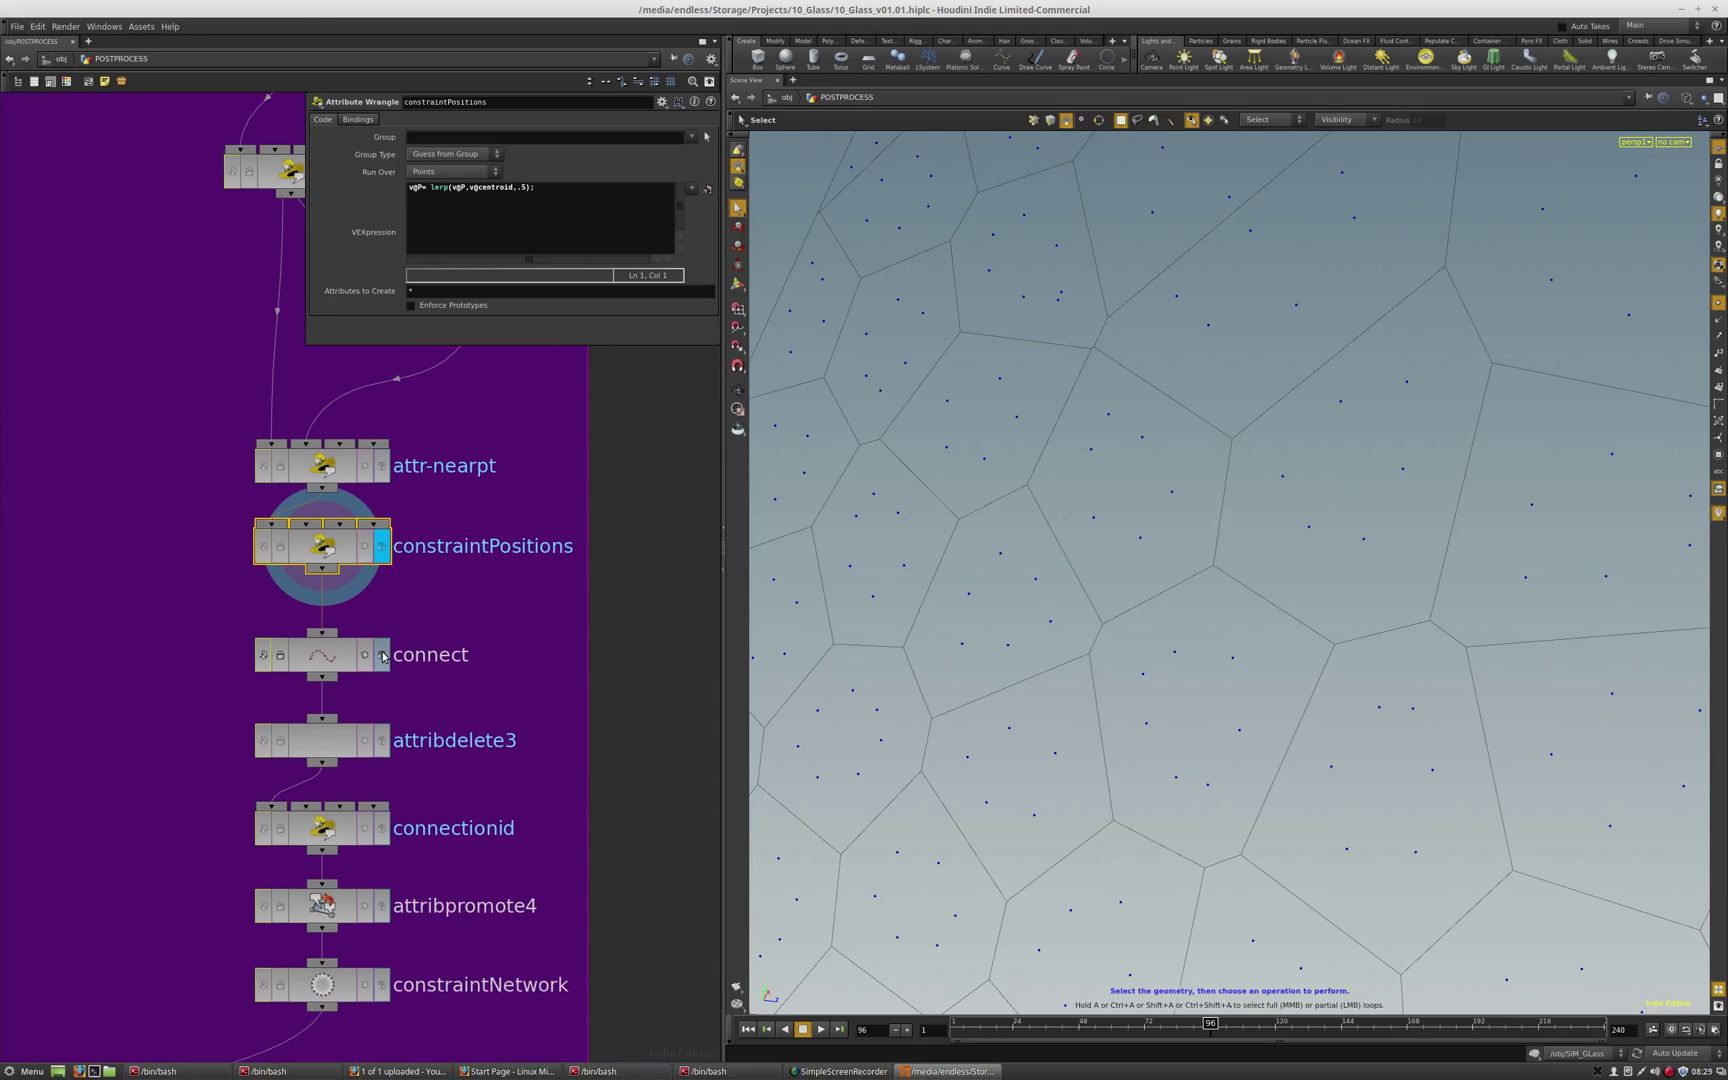
{"action": "left_click", "coordinate": [383, 656]}
{"action": "left_click", "coordinate": [349, 667]}
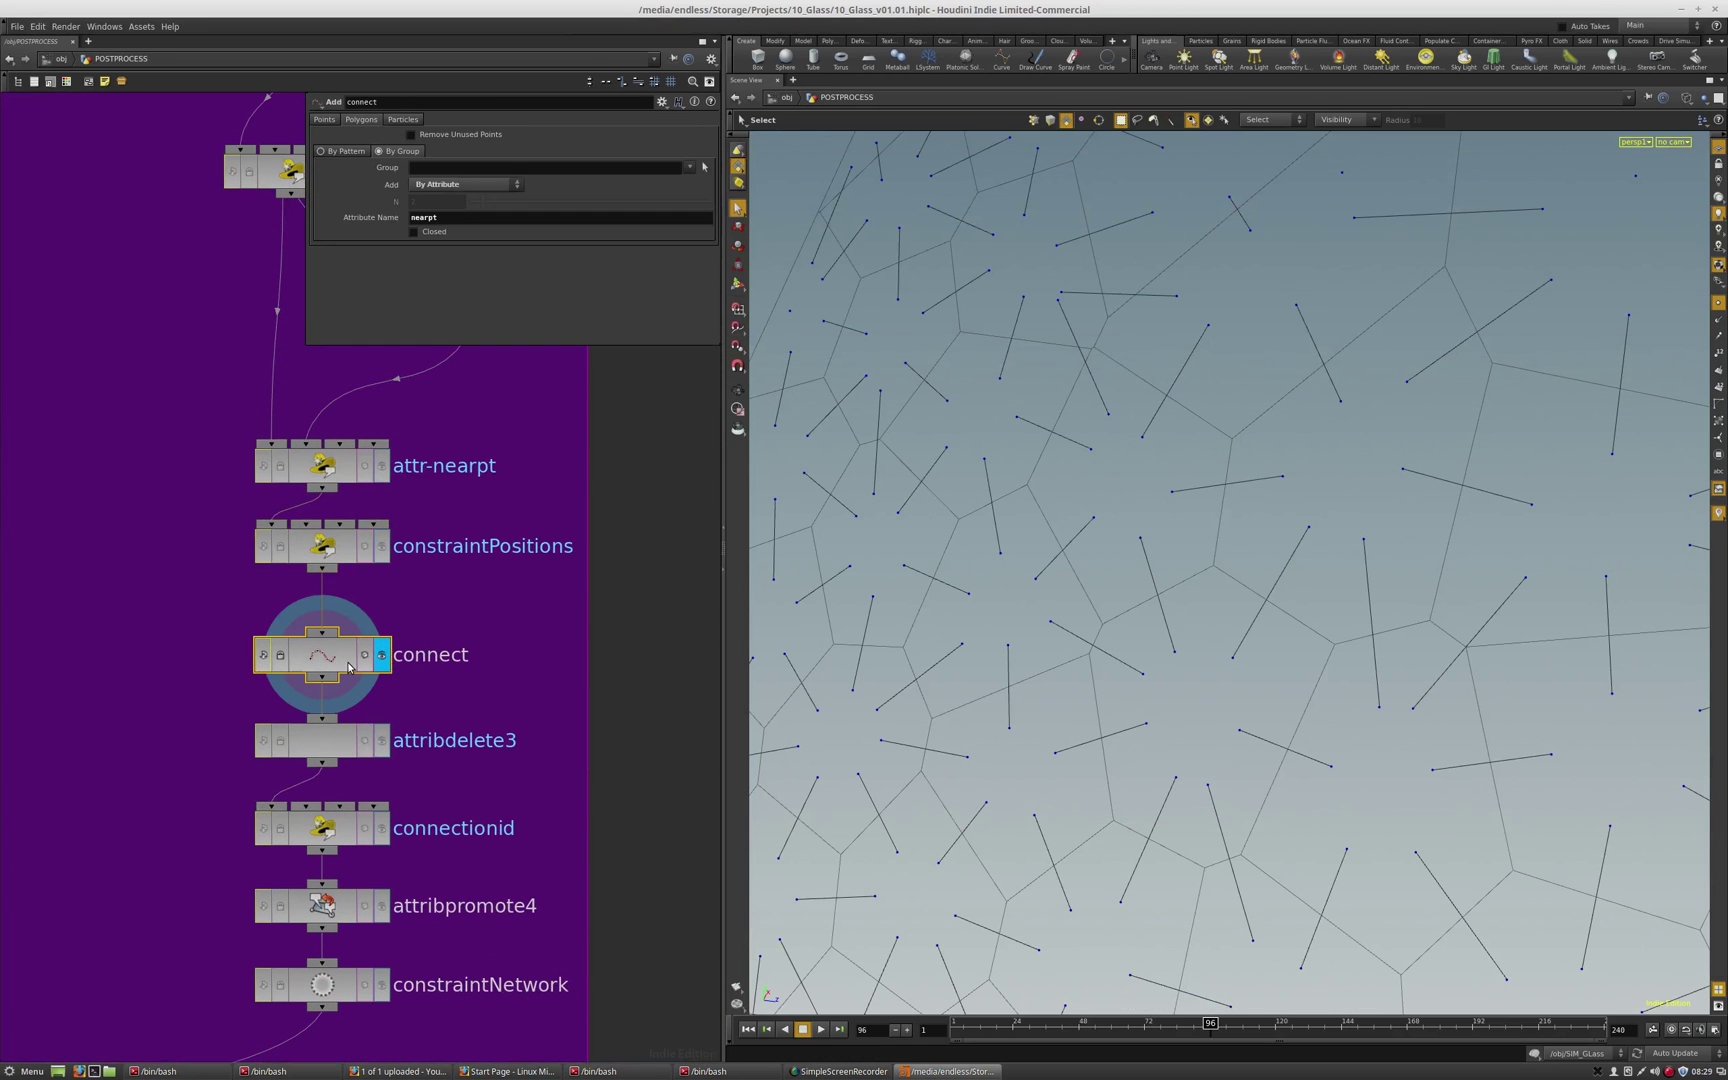
- Highlight the nearpt attribute name in the connect node, and display attribdelete3 with its point attribute setting
{"action": "double_click", "coordinate": [425, 217]}
{"action": "middle_click_drag", "start_coordinate": [496, 443], "coordinate": [473, 606]}
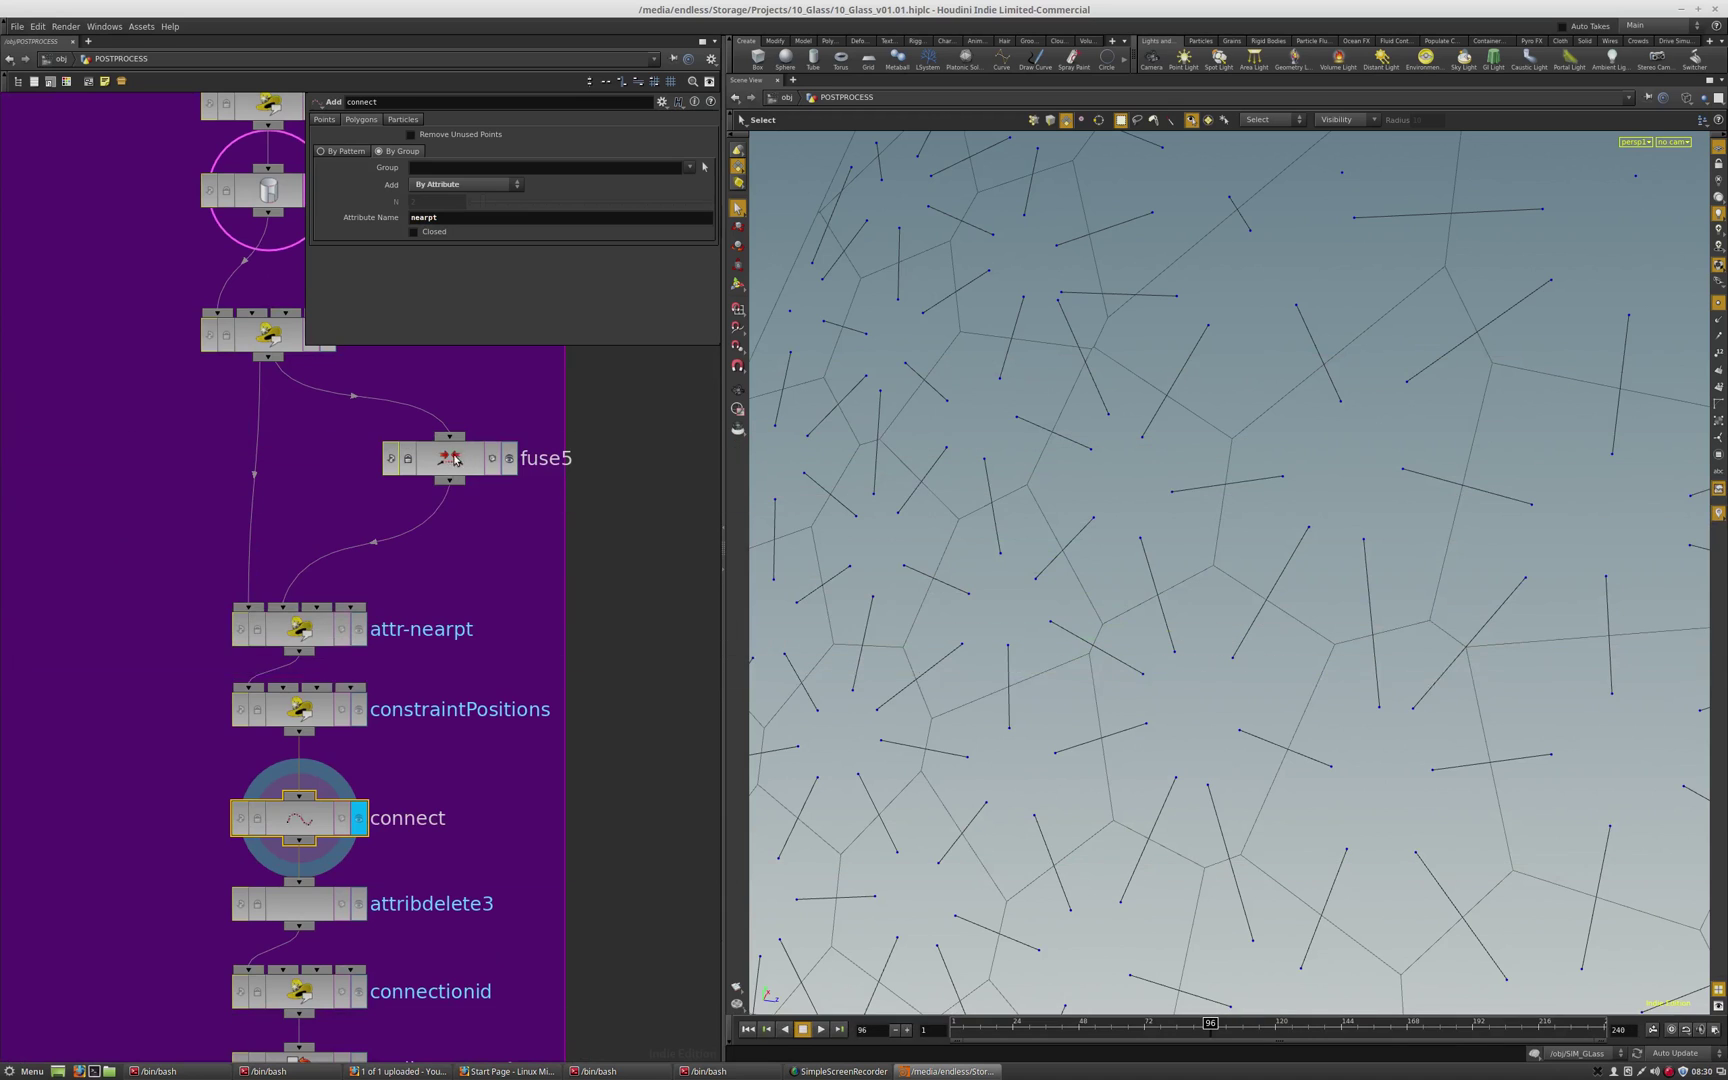
{"action": "middle_click_drag", "start_coordinate": [620, 730], "coordinate": [652, 551]}
{"action": "left_click", "coordinate": [347, 729]}
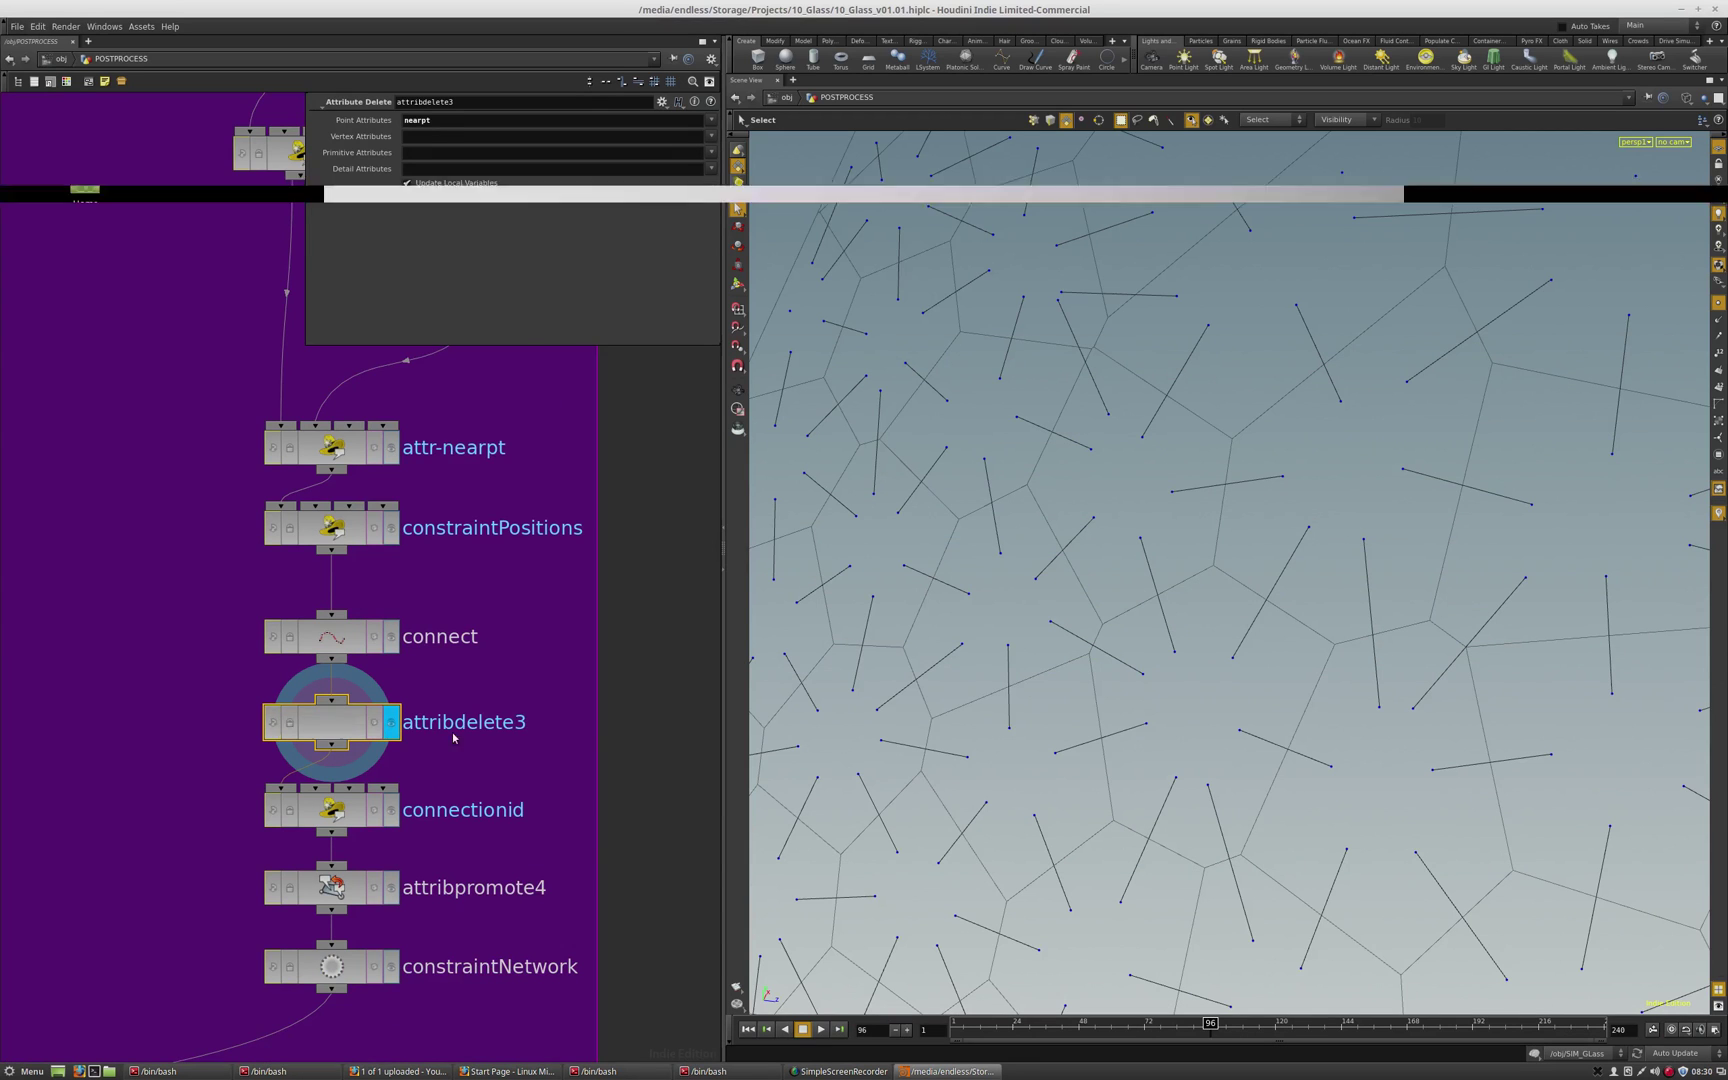
{"action": "middle_click_drag", "start_coordinate": [347, 730], "coordinate": [357, 633]}
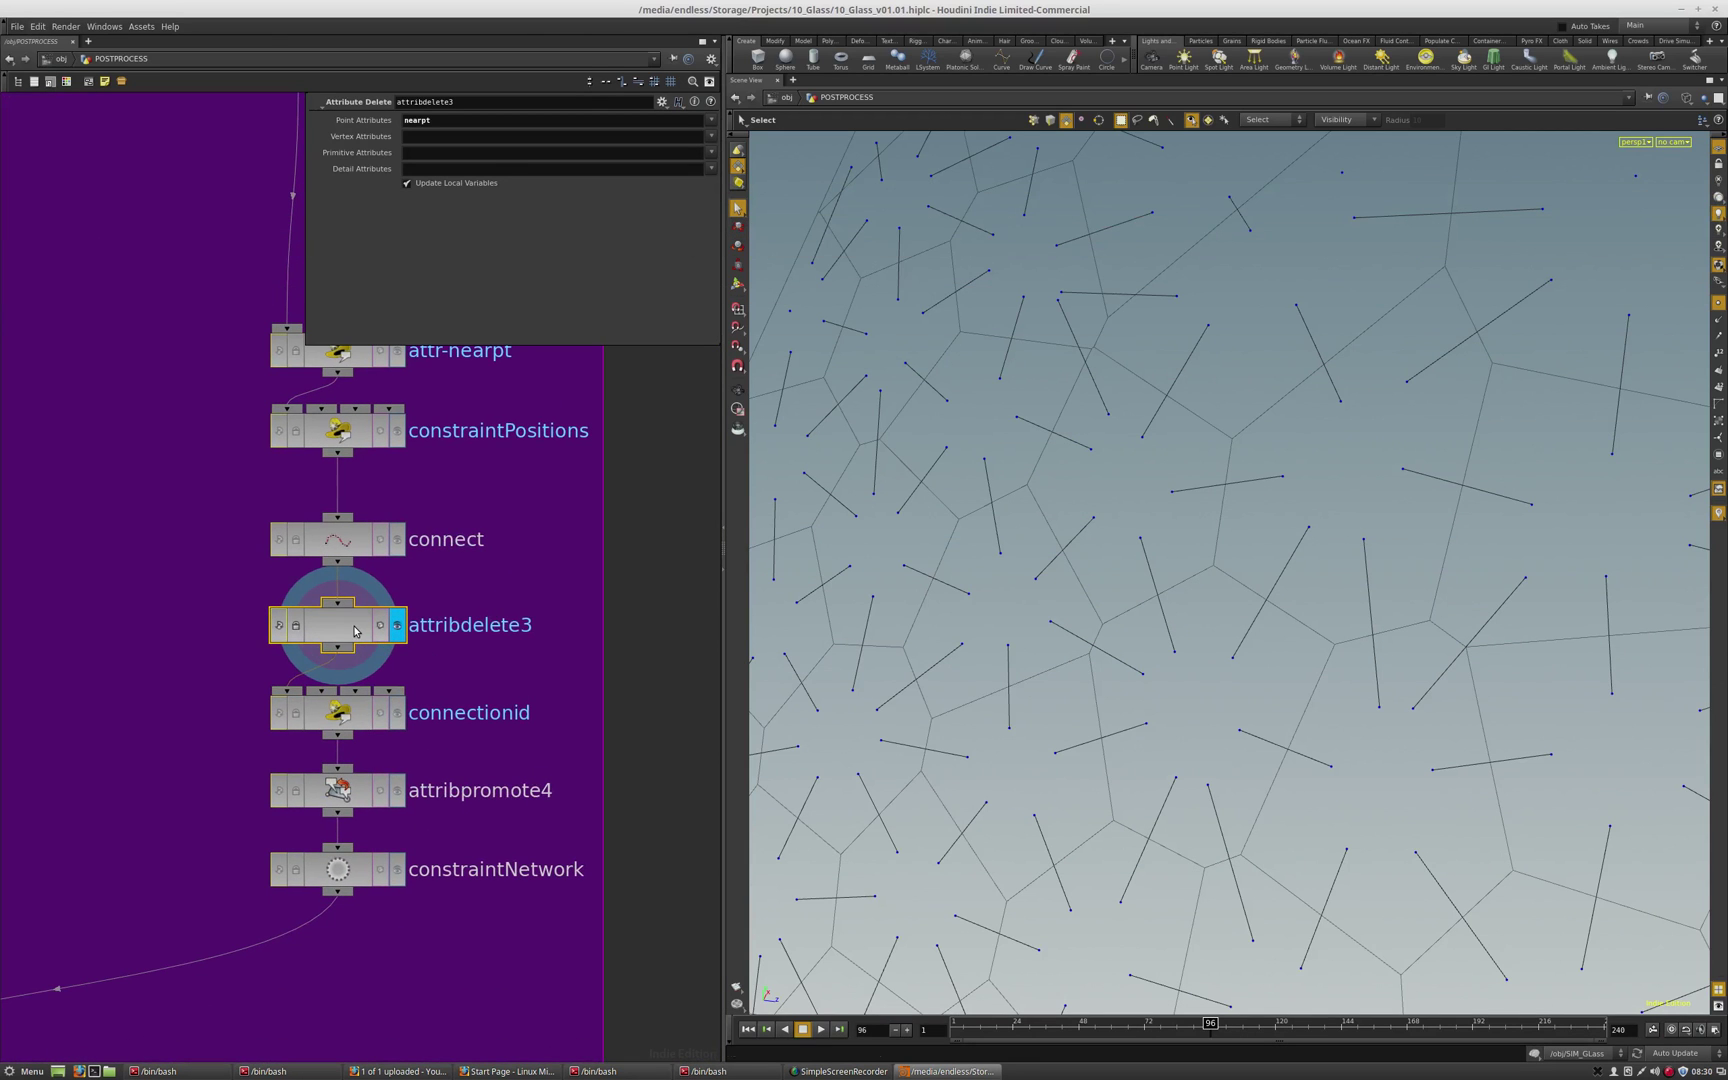
{"action": "left_click", "coordinate": [396, 713]}
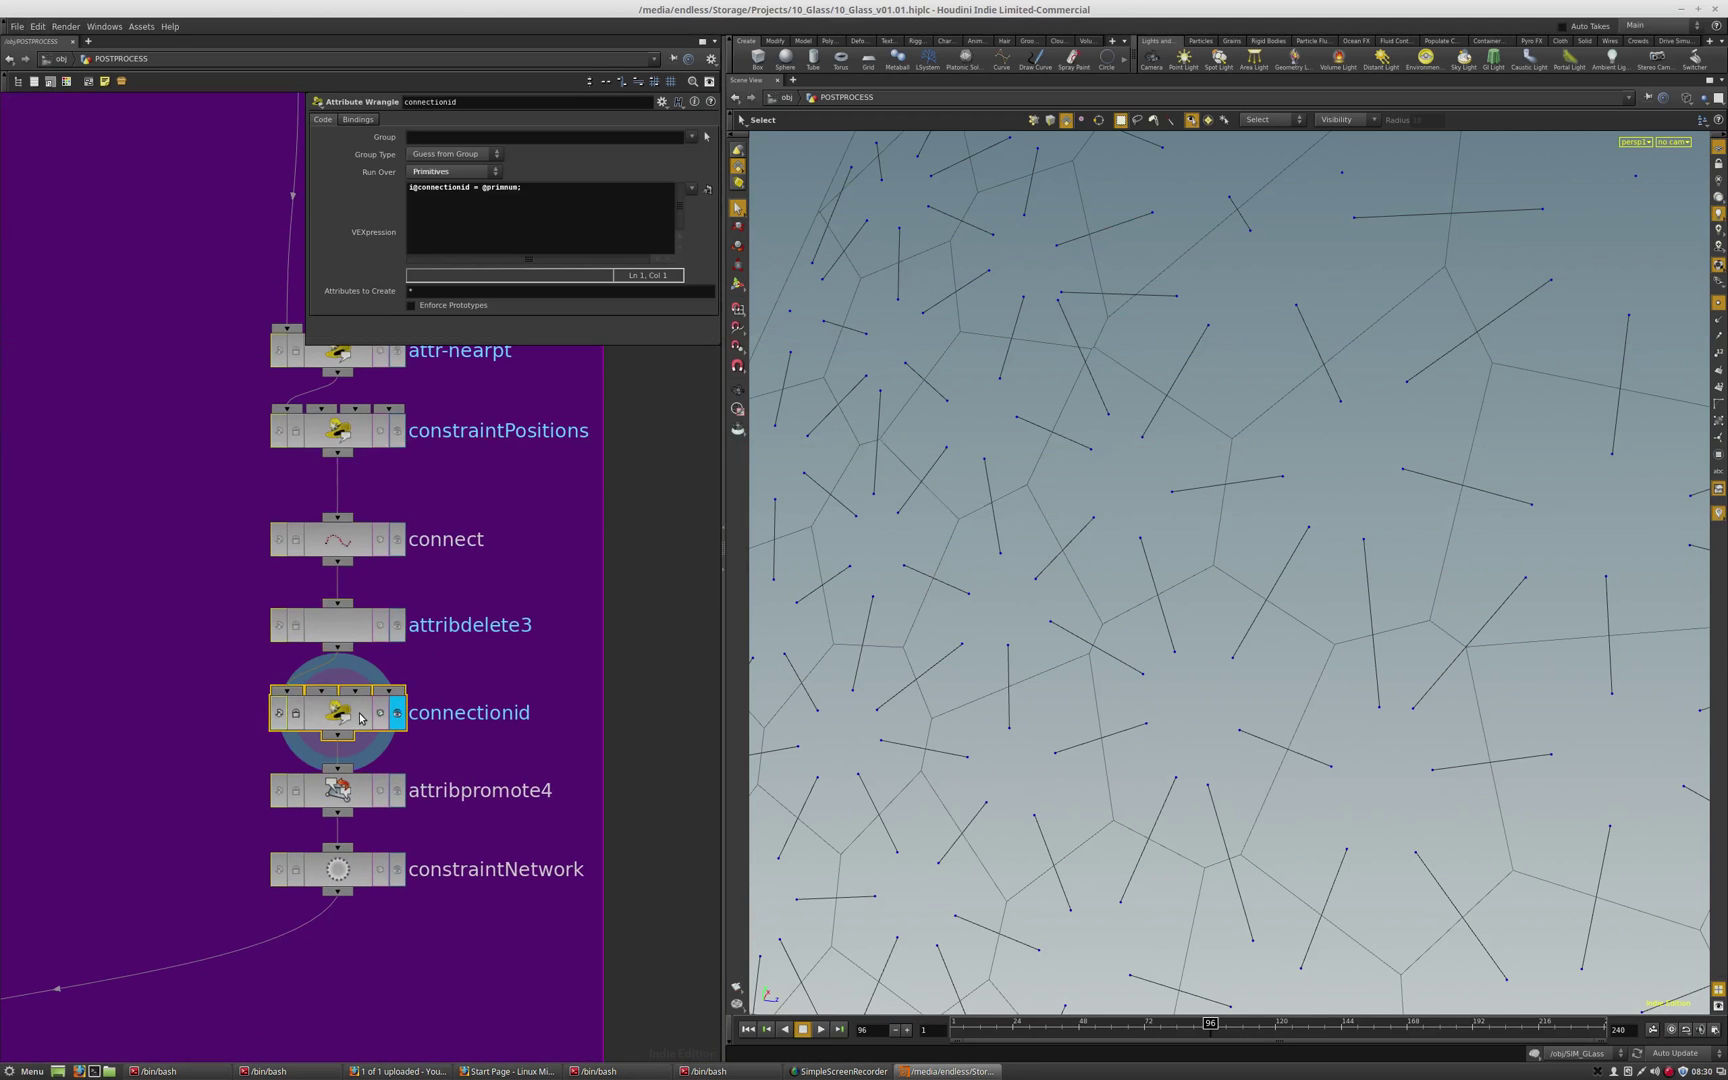
{"action": "left_click_drag", "start_coordinate": [532, 187], "coordinate": [409, 187]}
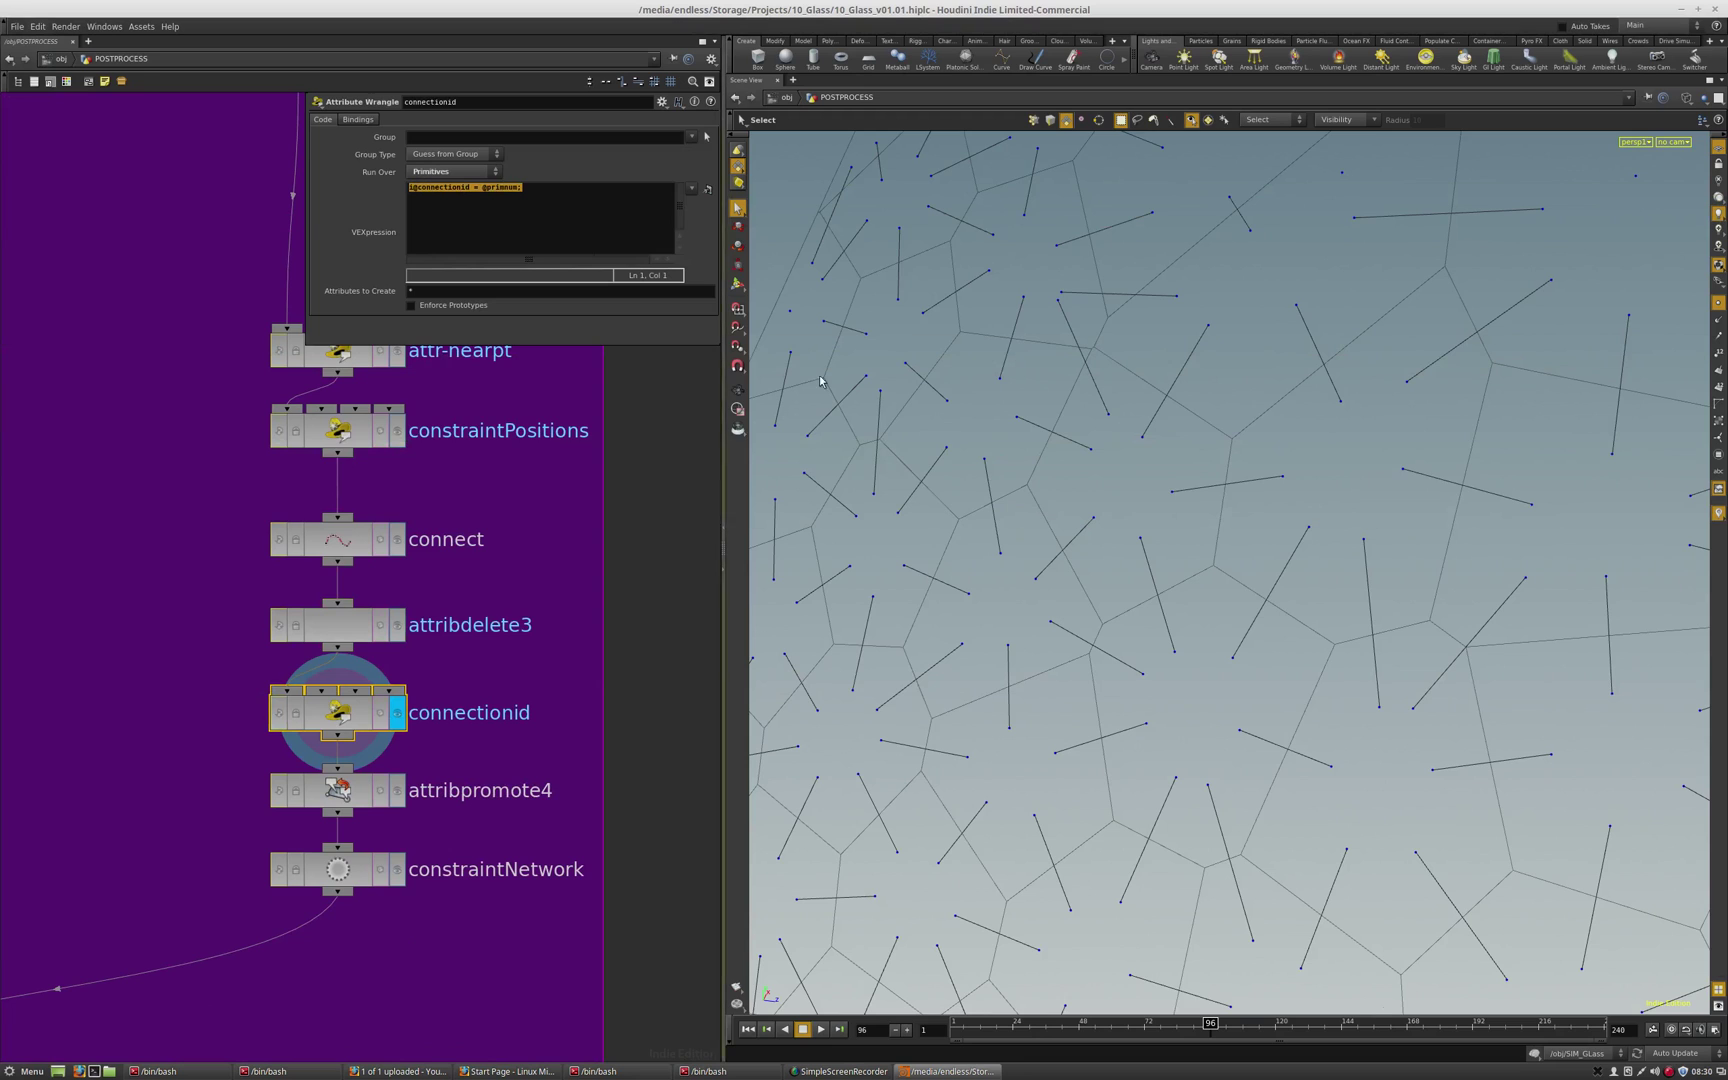
{"action": "left_click", "coordinate": [1719, 388]}
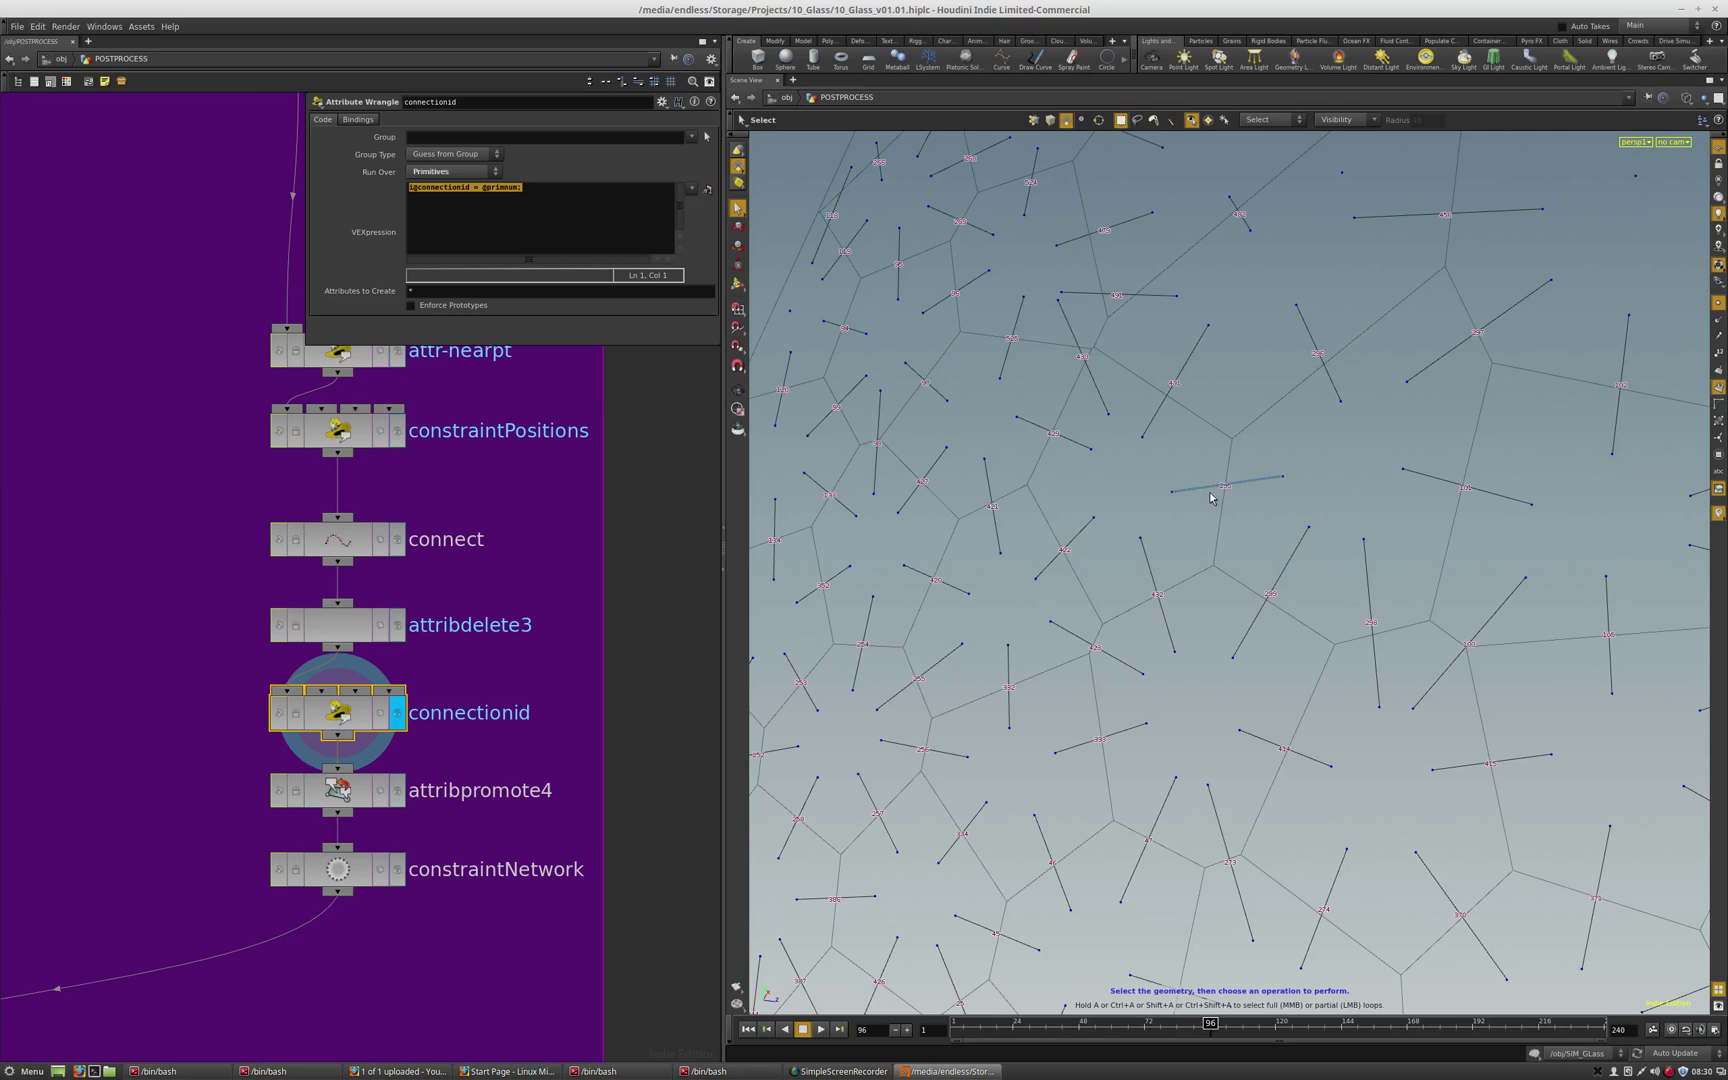
- Display attribpromote4 with its promotion settings, followed by the constraintNetwork null
{"action": "middle_click_drag", "start_coordinate": [388, 798], "coordinate": [426, 678]}
{"action": "left_click", "coordinate": [433, 672]}
{"action": "left_click", "coordinate": [390, 678]}
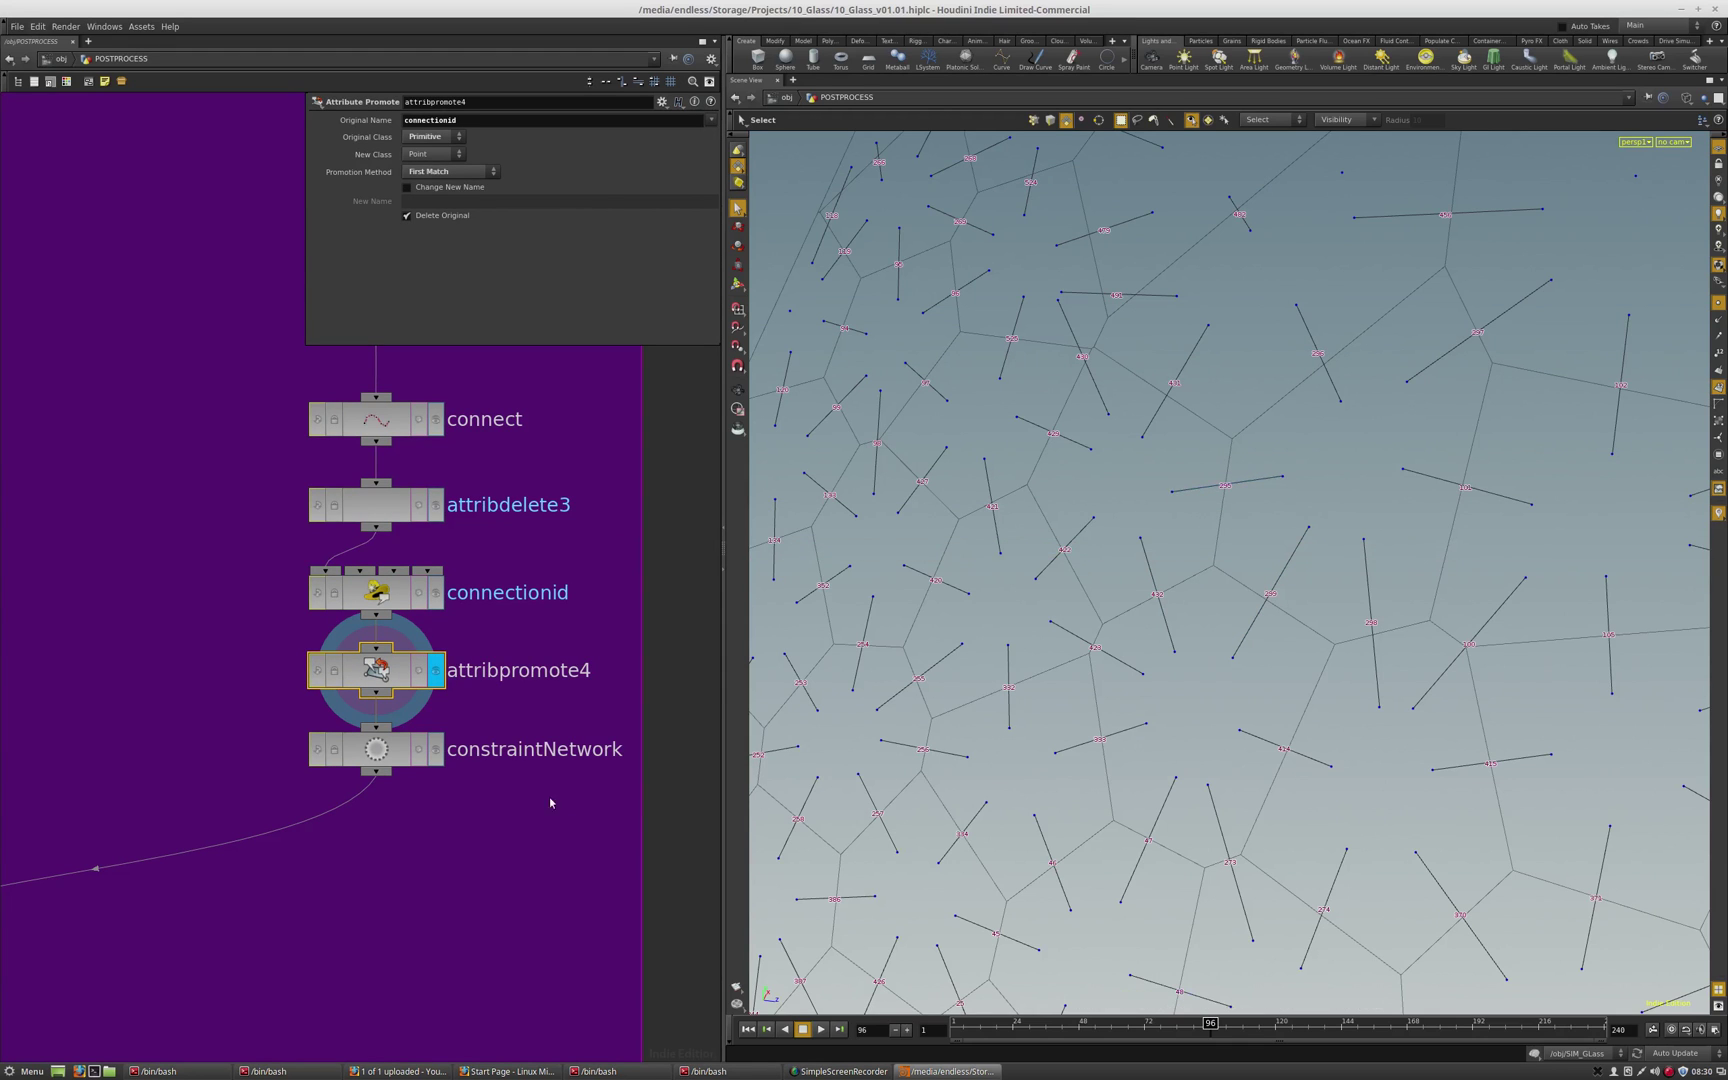
{"action": "left_click", "coordinate": [435, 749]}
{"action": "left_click", "coordinate": [376, 749]}
{"action": "middle_click_drag", "start_coordinate": [321, 888], "coordinate": [493, 787]}
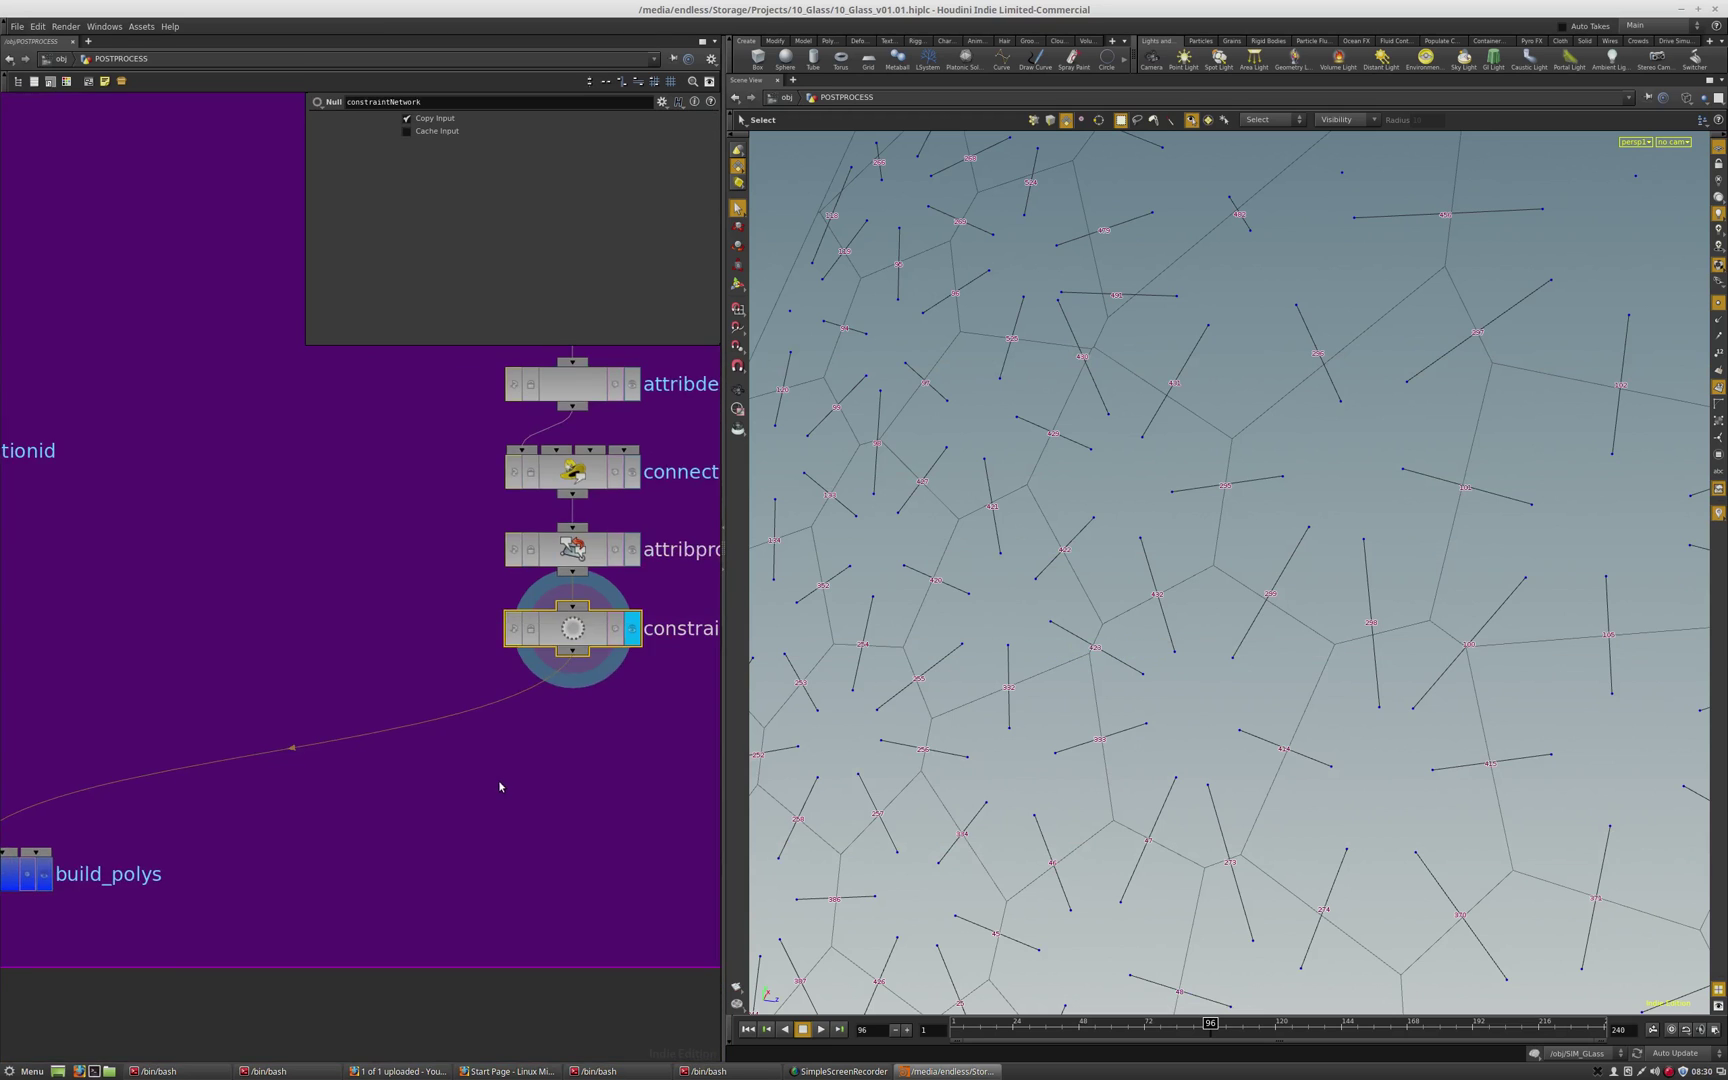
- Display the build_polys wrangle and enlarge its floating parameter pane to show more of the code
{"action": "scroll", "coordinate": [359, 879], "scroll_direction": "down", "scroll_amount": 5}
{"action": "scroll", "coordinate": [261, 783], "scroll_direction": "up", "scroll_amount": 4}
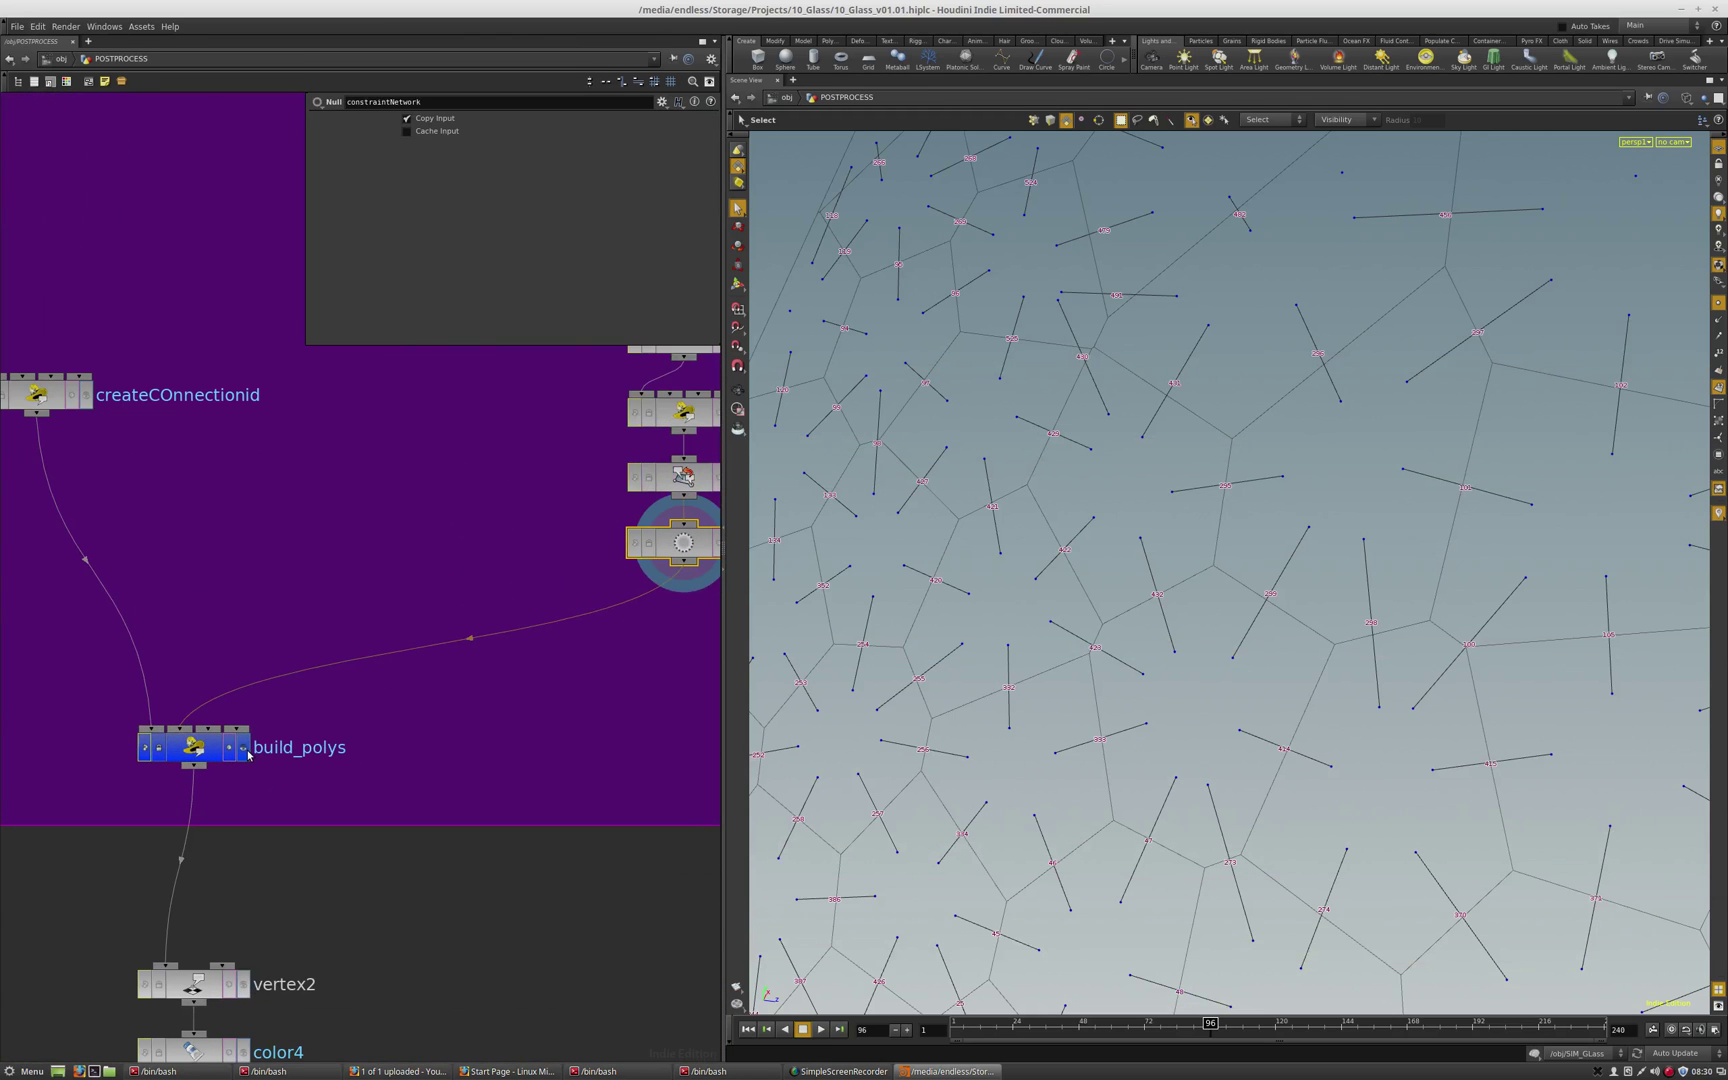
{"action": "left_click", "coordinate": [243, 747]}
{"action": "left_click", "coordinate": [193, 747]}
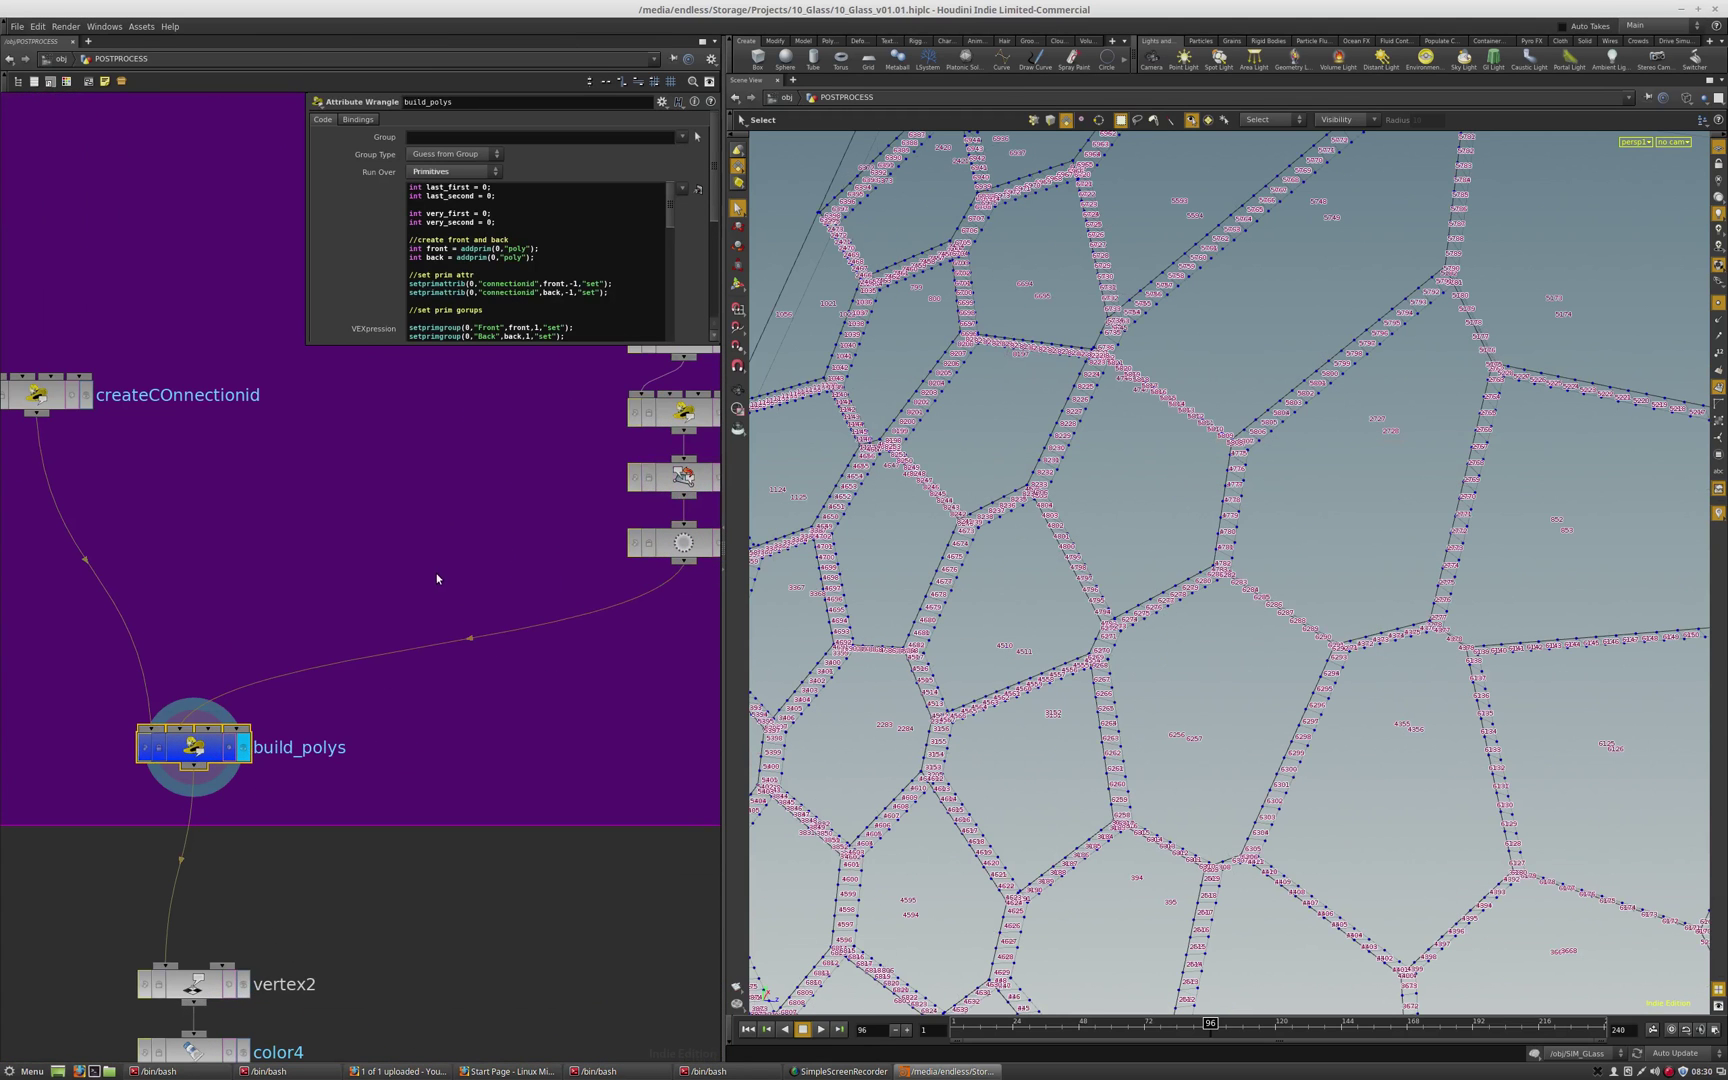
{"action": "left_click_drag", "start_coordinate": [307, 345], "coordinate": [216, 597]}
- Display the createCOnnectionid wrangle and highlight its addprimattrib line
{"action": "left_click", "coordinate": [41, 400]}
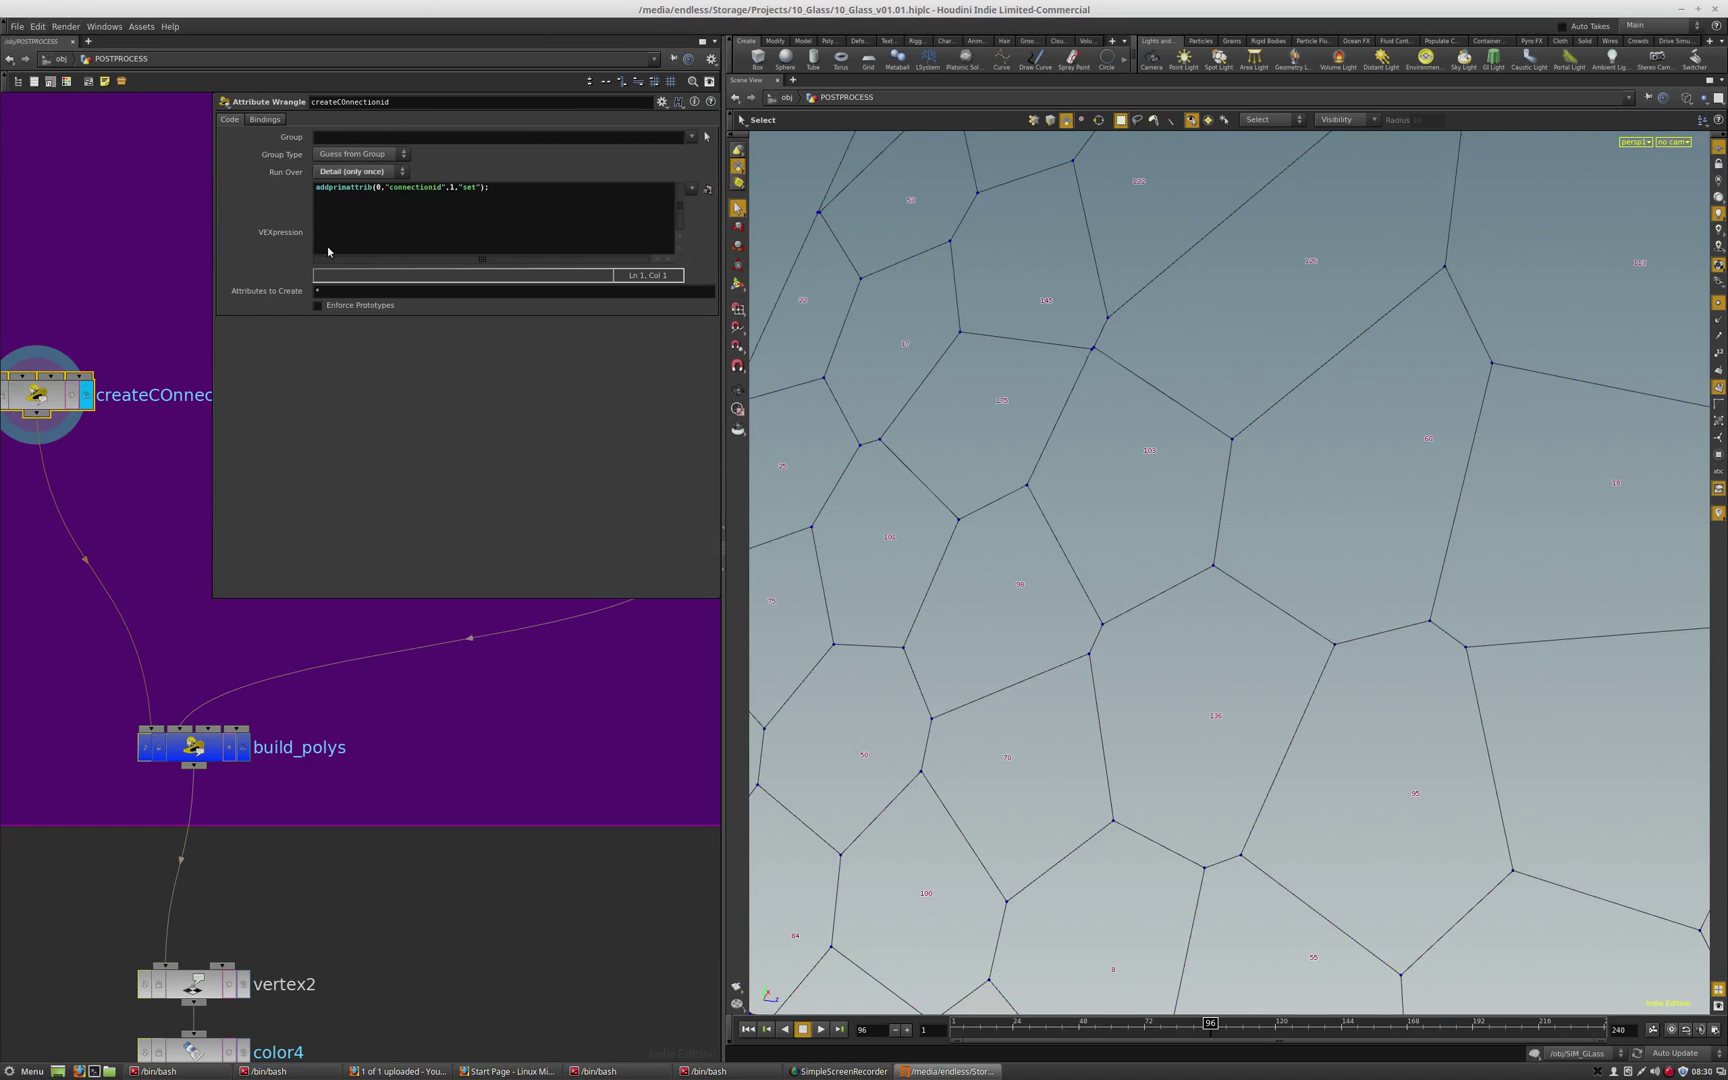
{"action": "left_click_drag", "start_coordinate": [487, 190], "coordinate": [311, 190]}
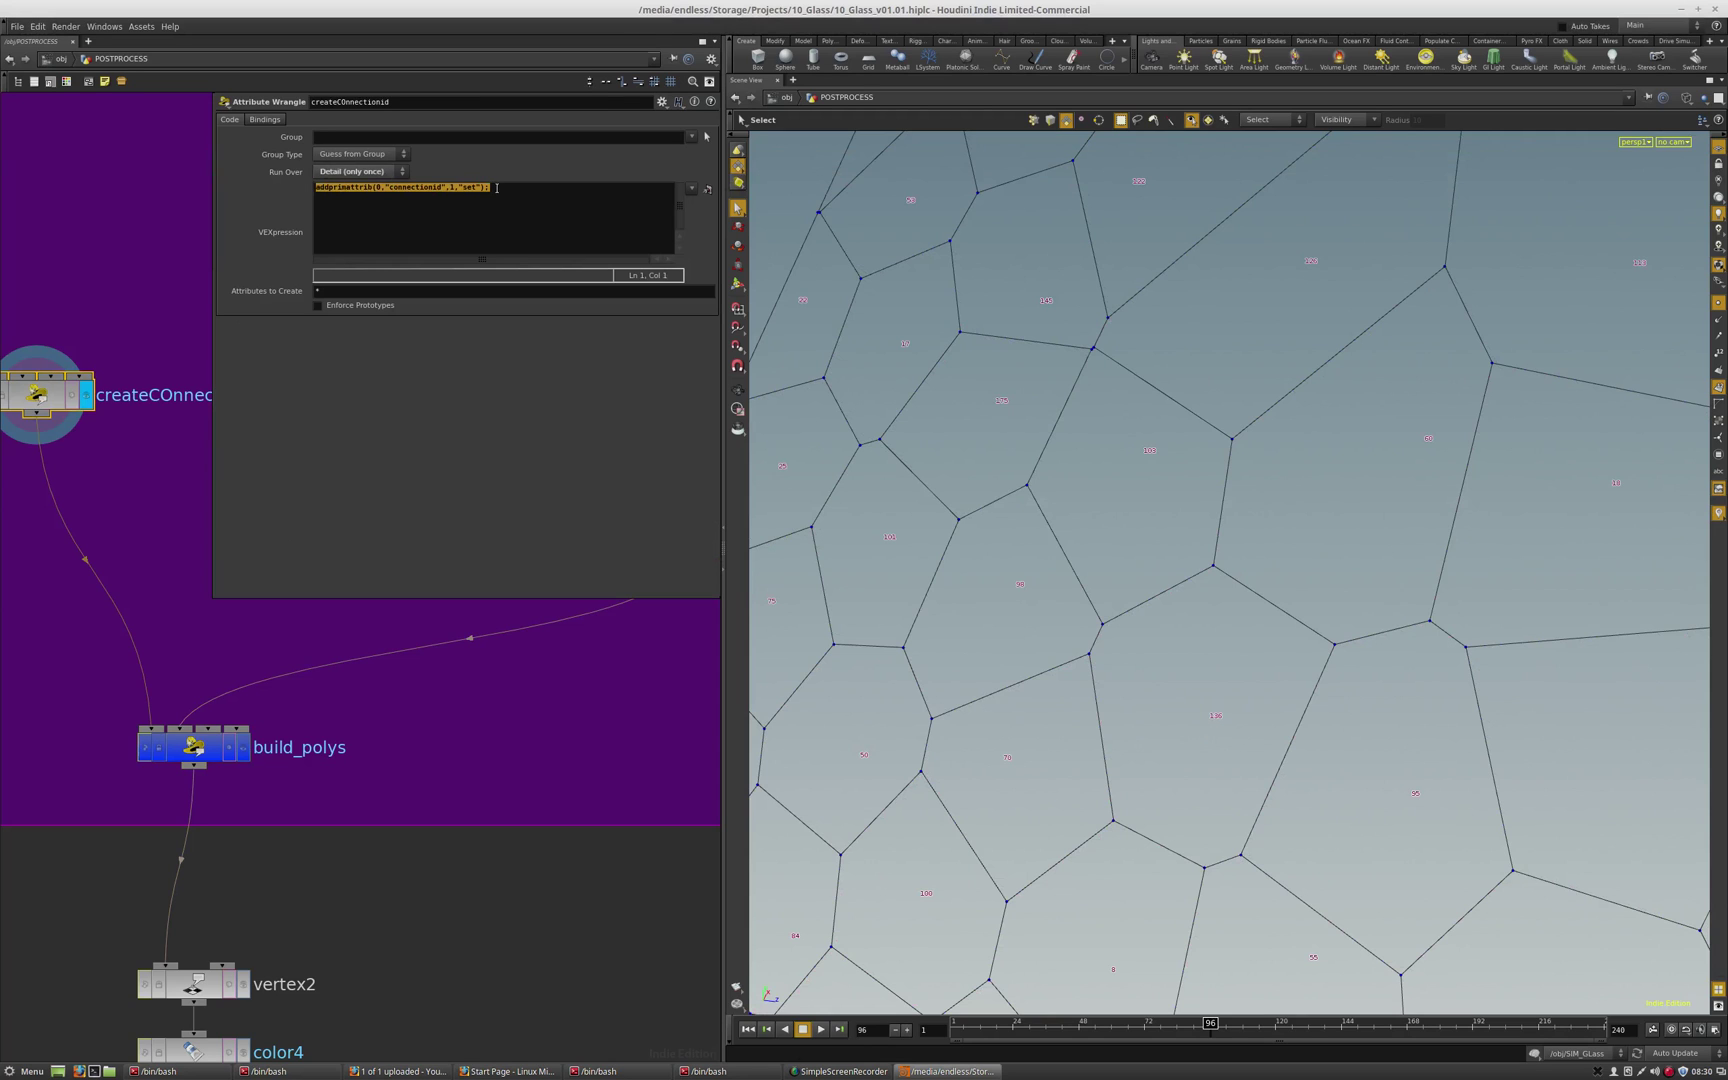
{"action": "left_click", "coordinate": [478, 222]}
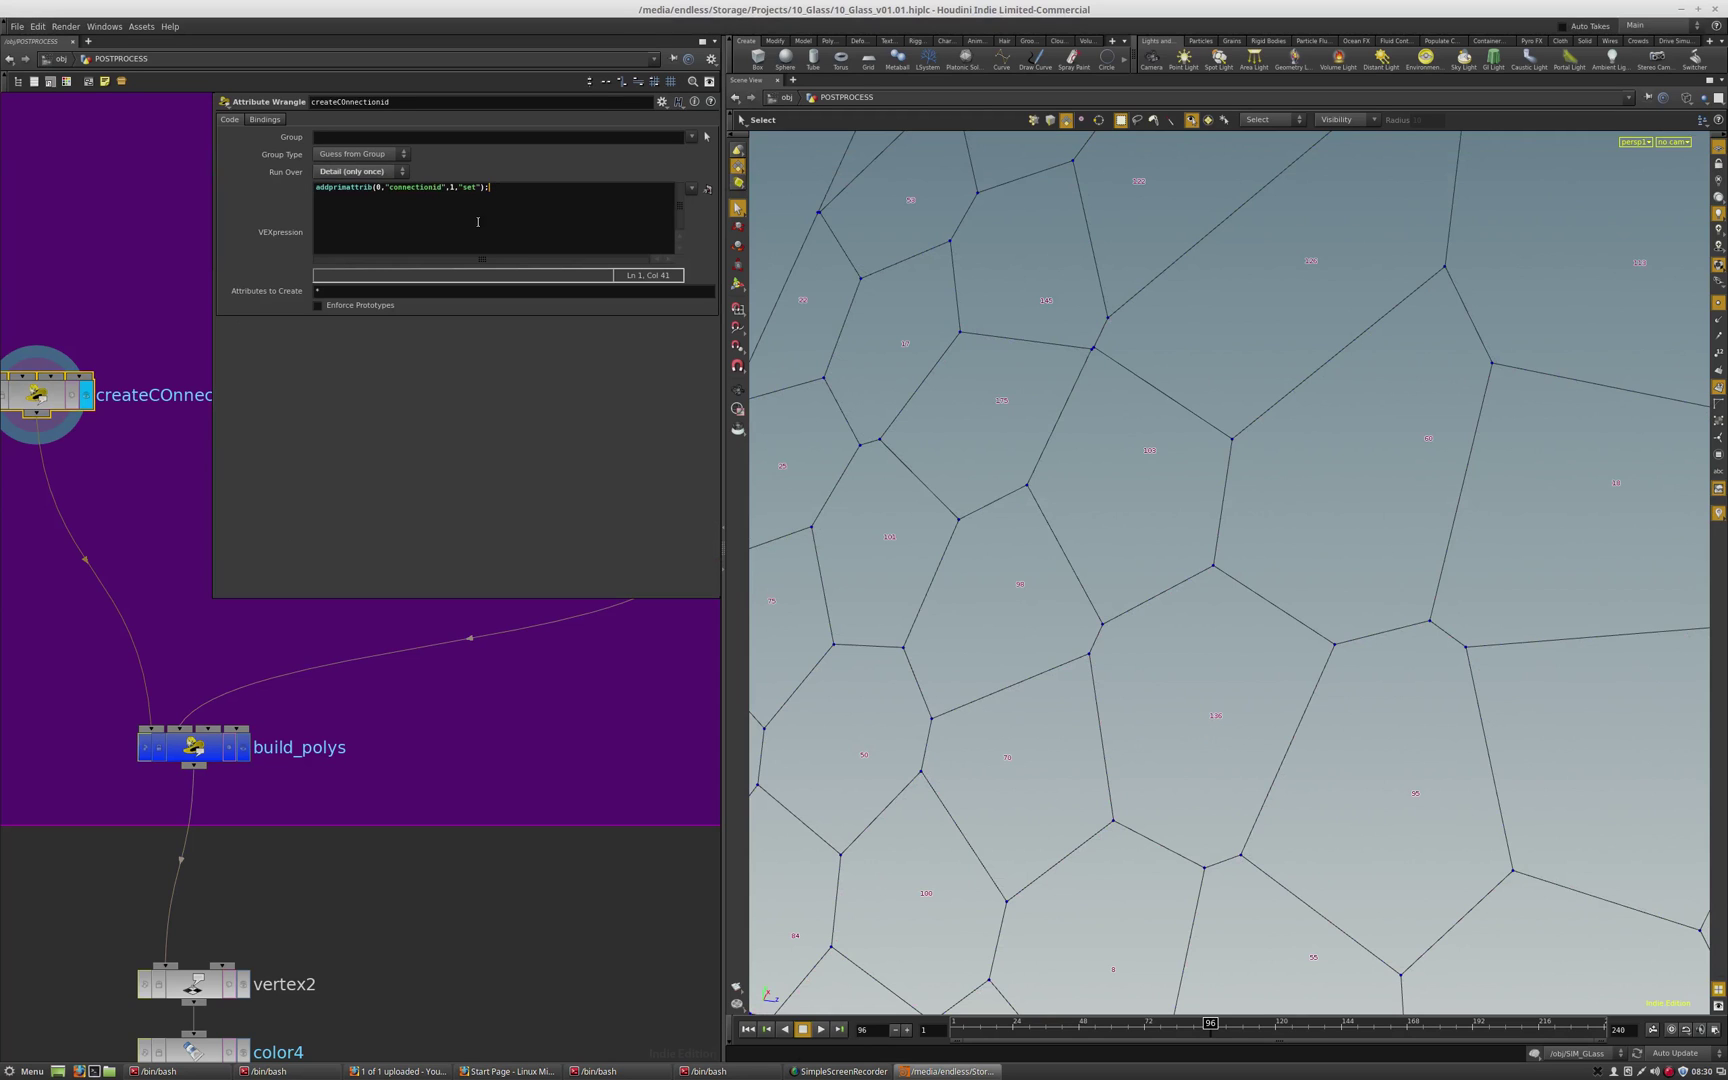
{"action": "left_click", "coordinate": [246, 749]}
{"action": "left_click_drag", "start_coordinate": [531, 187], "coordinate": [284, 187]}
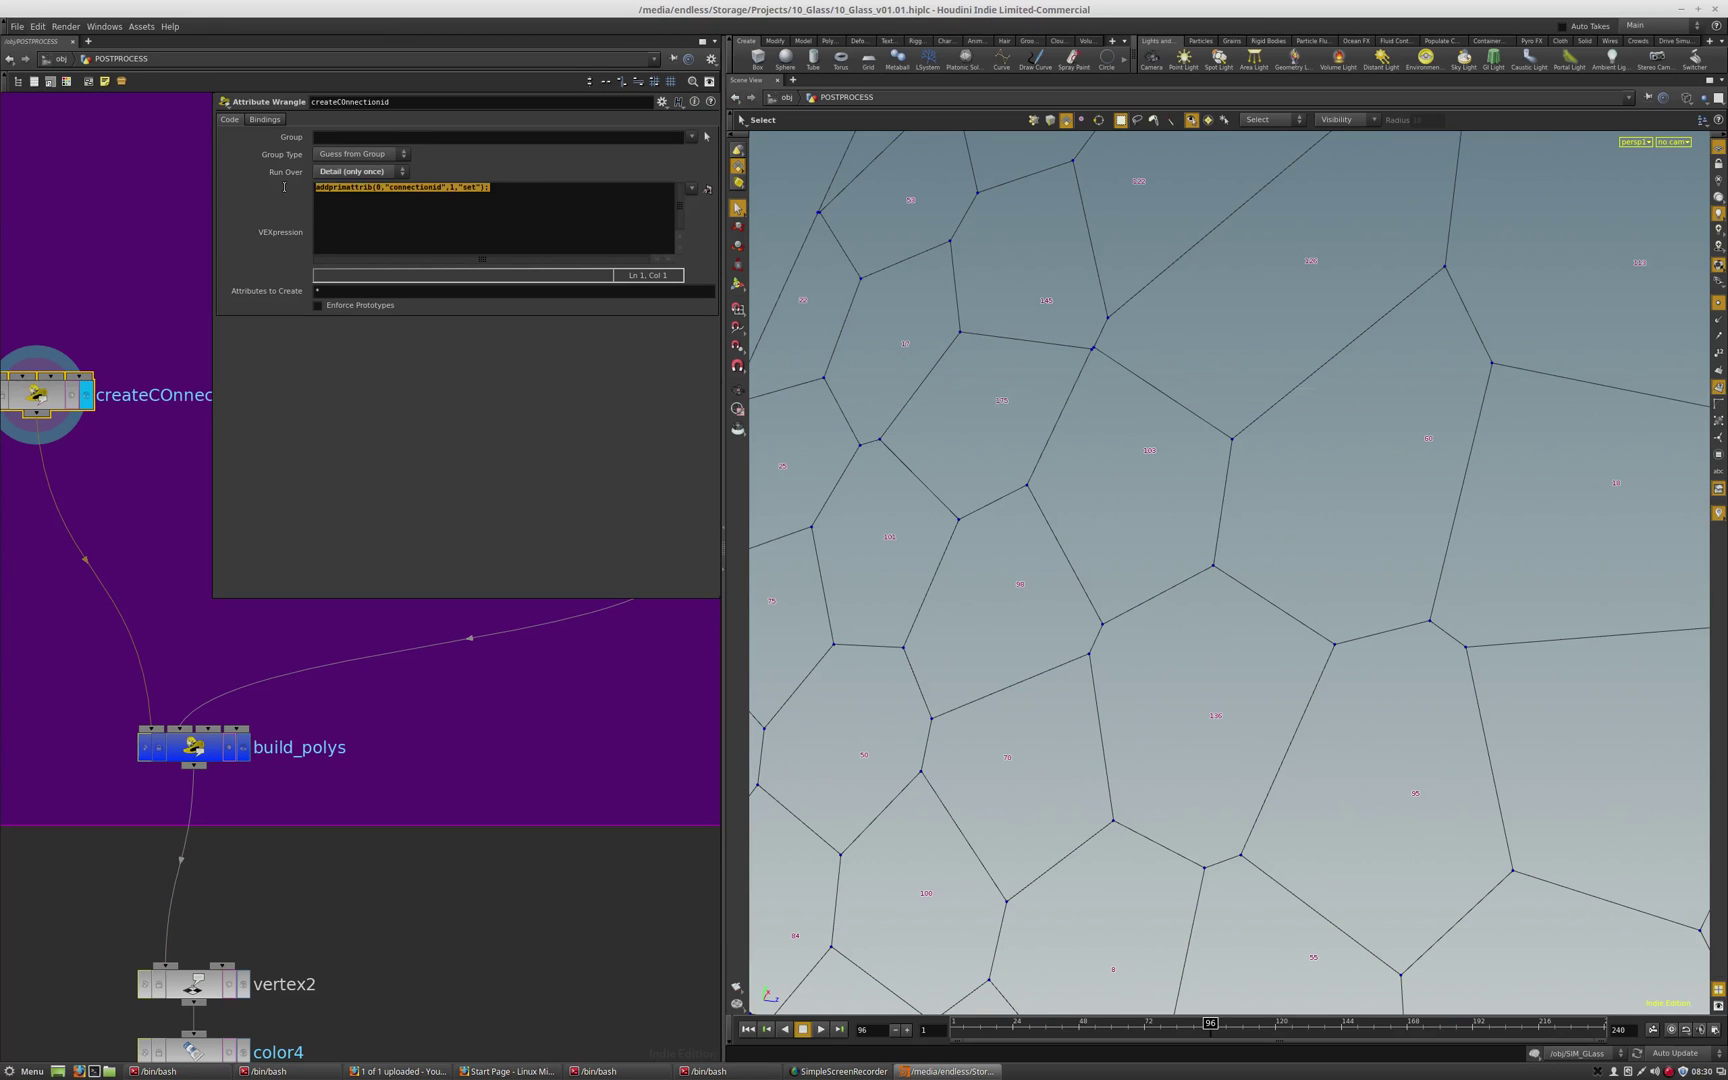
- Display build_polys and highlight the two setprimattrib lines that set connectionid to -1 on the front and back polygons
{"action": "left_click", "coordinate": [244, 749]}
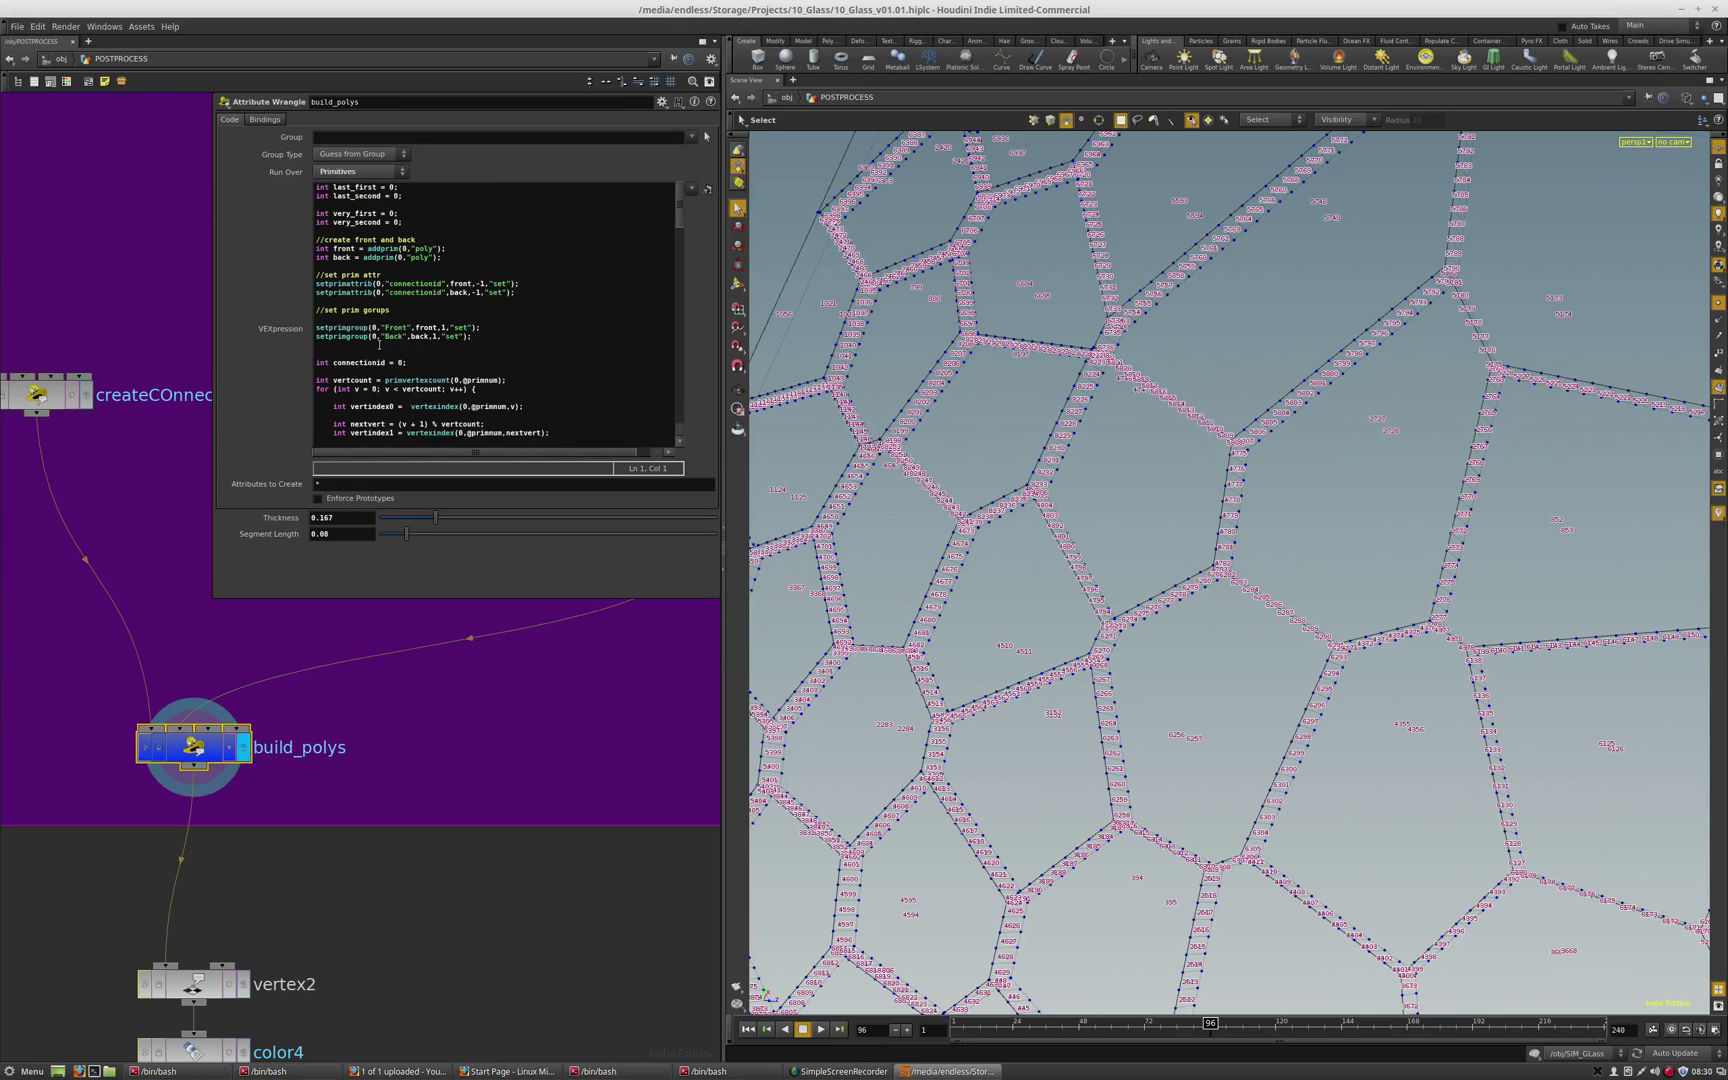
{"action": "scroll", "coordinate": [379, 345], "scroll_direction": "down", "scroll_amount": 2}
{"action": "left_click_drag", "start_coordinate": [530, 235], "coordinate": [305, 231]}
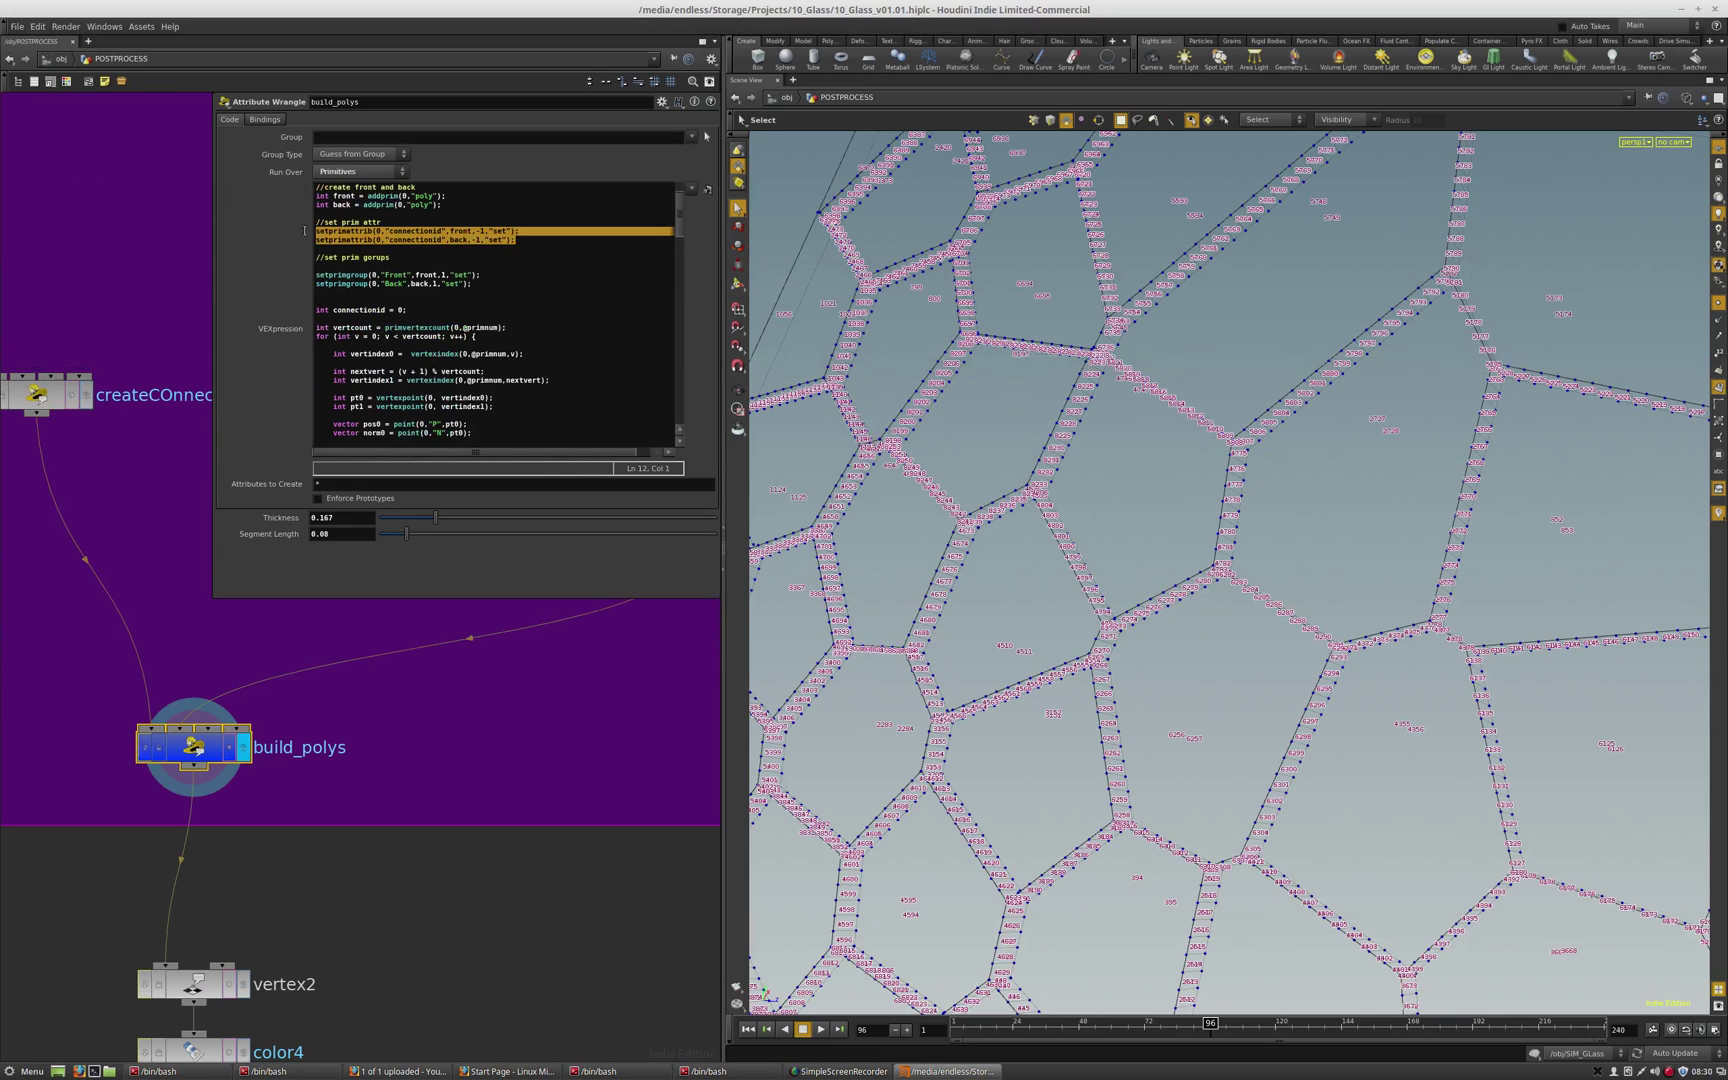
- Find and highlight the build_polys line that sets connectionid on each newprim
{"action": "scroll", "coordinate": [441, 289], "scroll_direction": "down", "scroll_amount": 15}
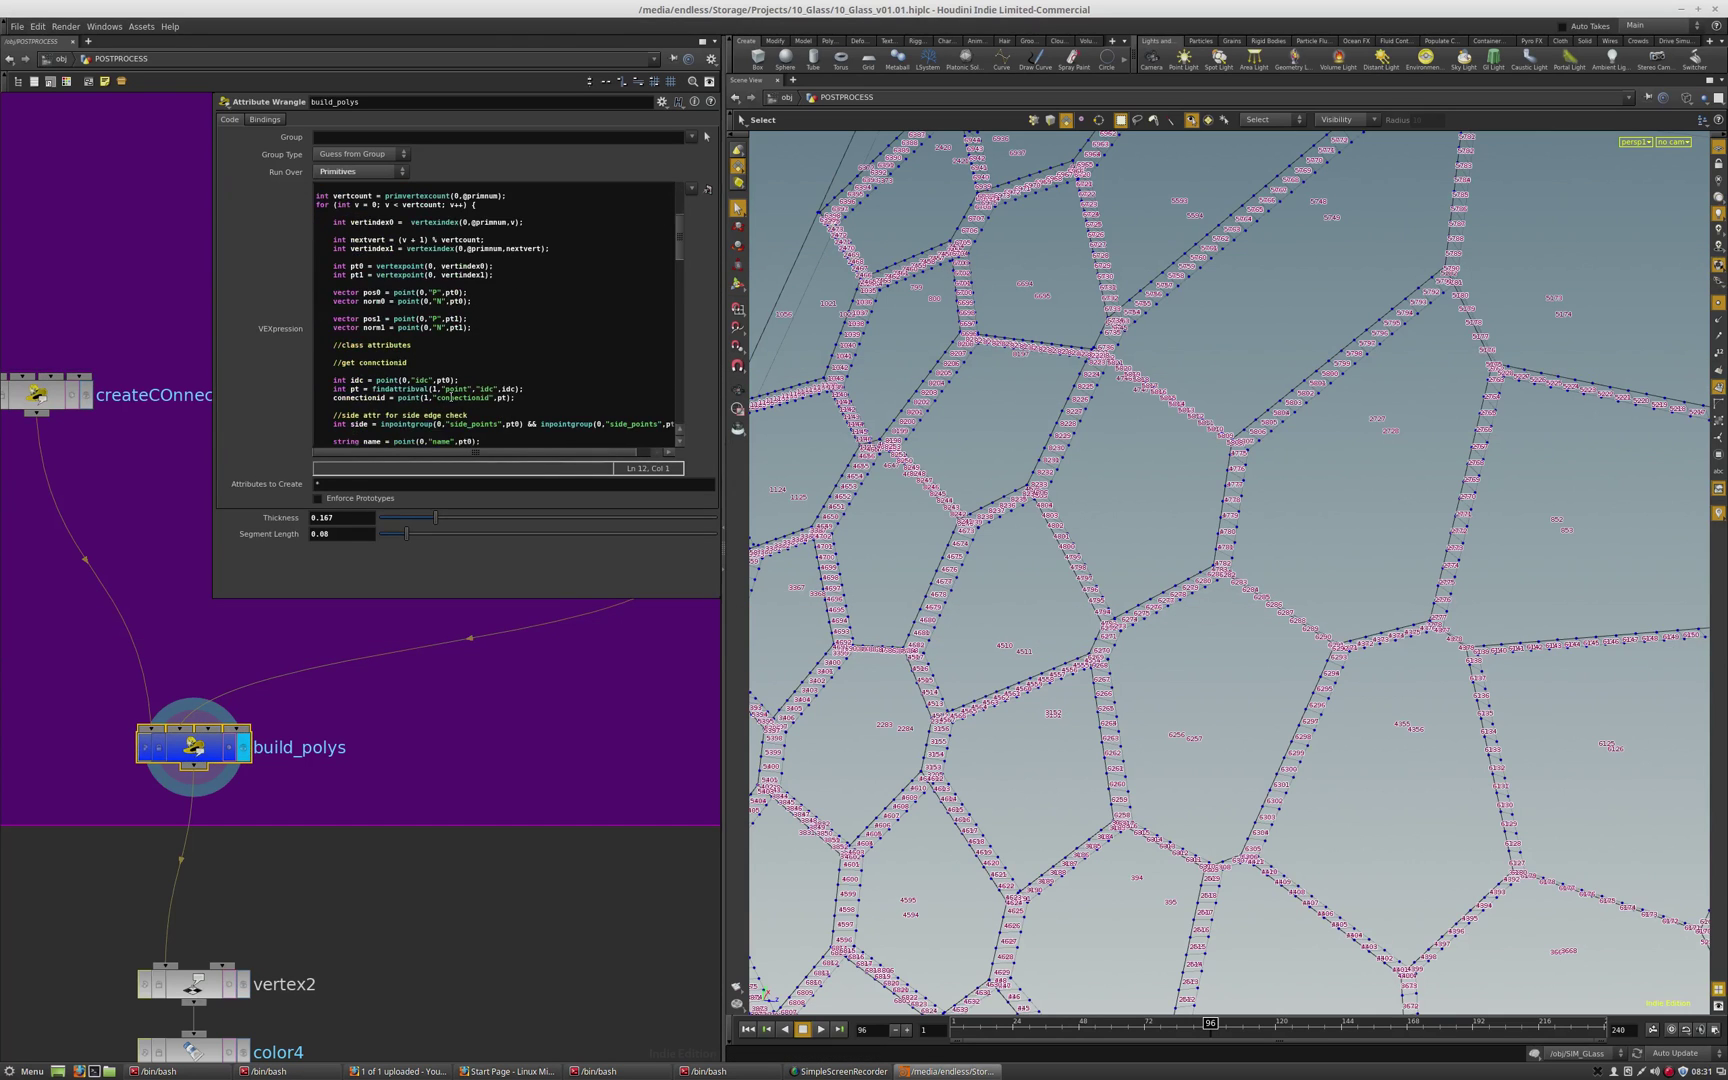
{"action": "scroll", "coordinate": [450, 396], "scroll_direction": "down", "scroll_amount": 3}
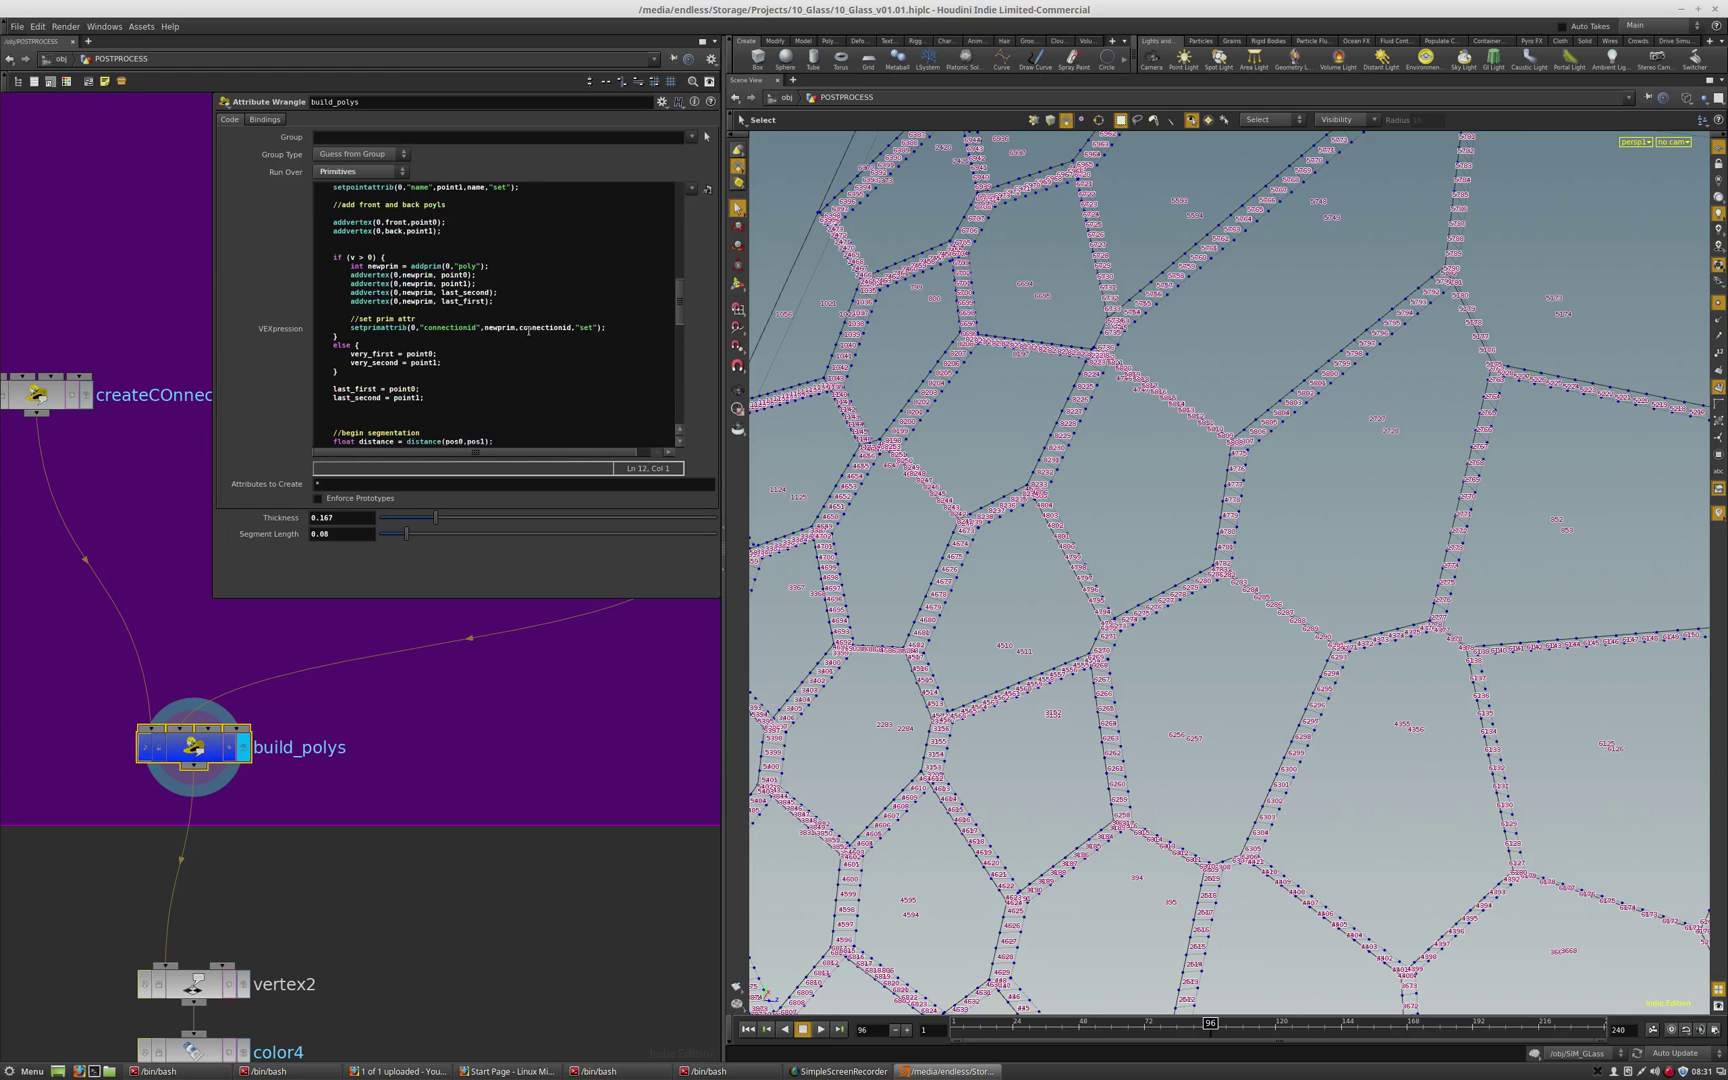
{"action": "left_click", "coordinate": [521, 327]}
{"action": "left_click_drag", "start_coordinate": [608, 327], "coordinate": [350, 327]}
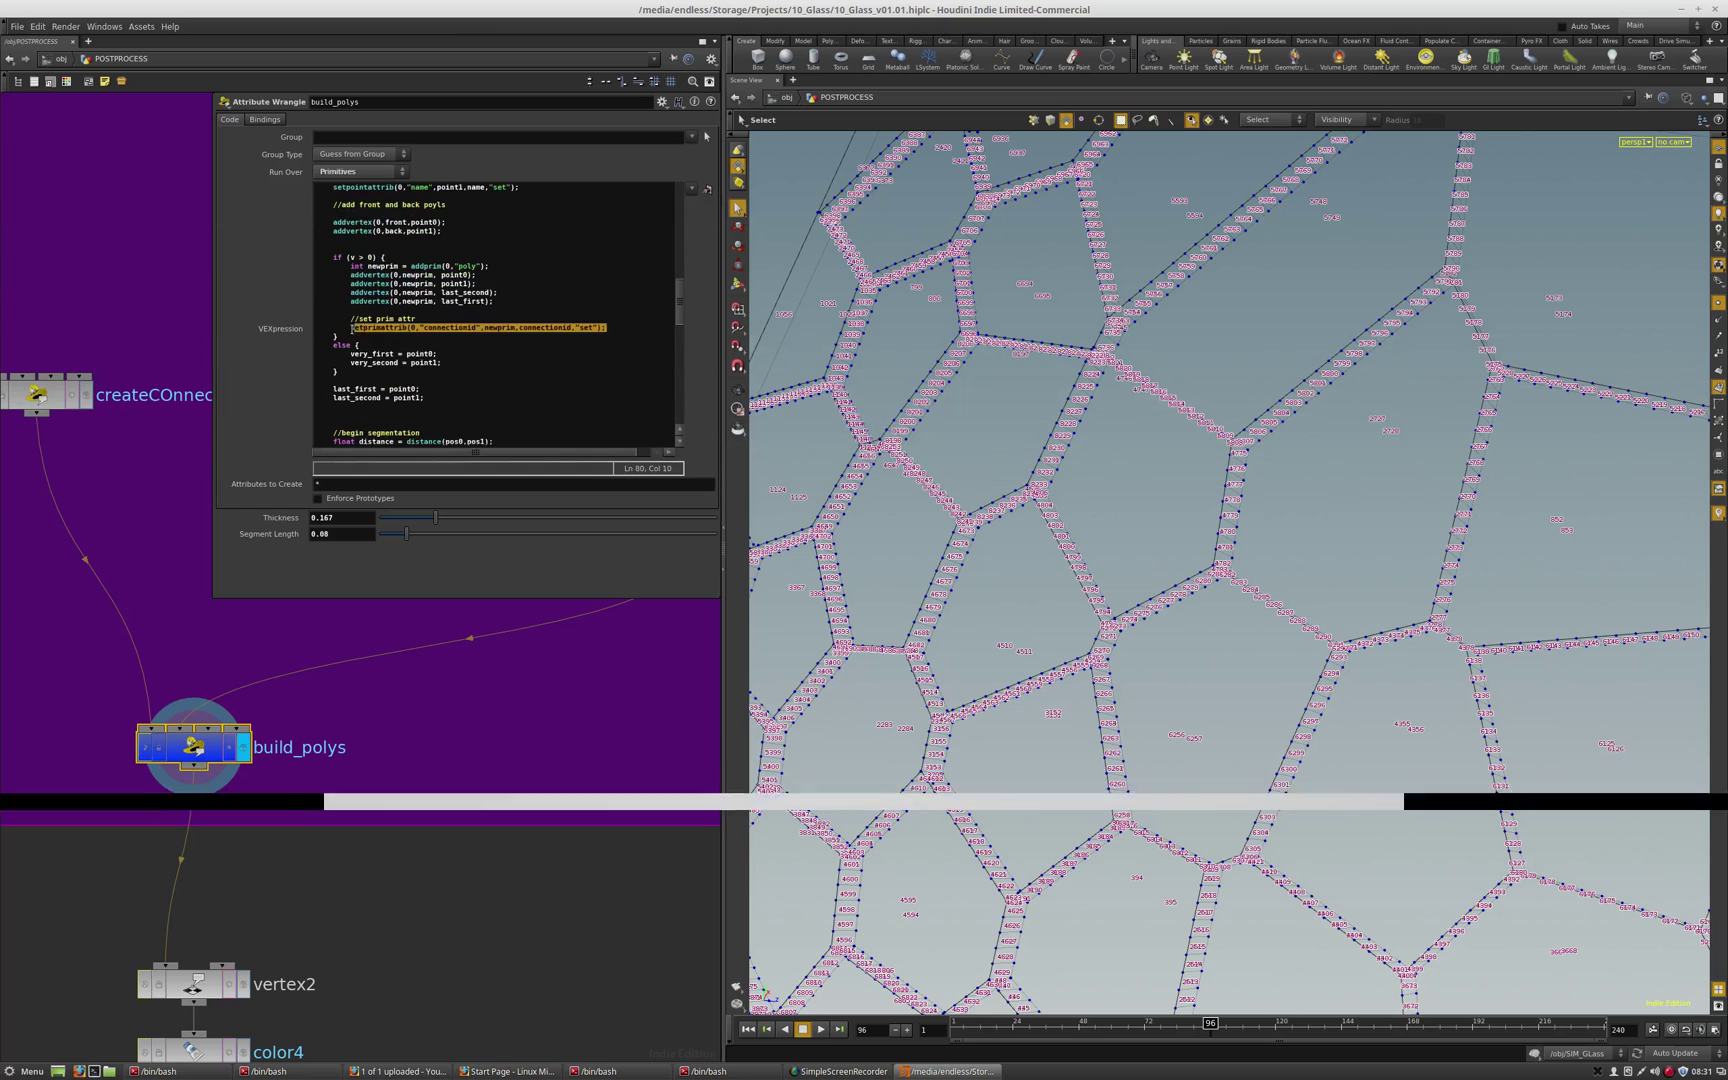
- Display createCOnnectionid's output for comparison and highlight idc in the connectionid lookup code of build_polys
{"action": "scroll", "coordinate": [489, 377], "scroll_direction": "up", "scroll_amount": 10}
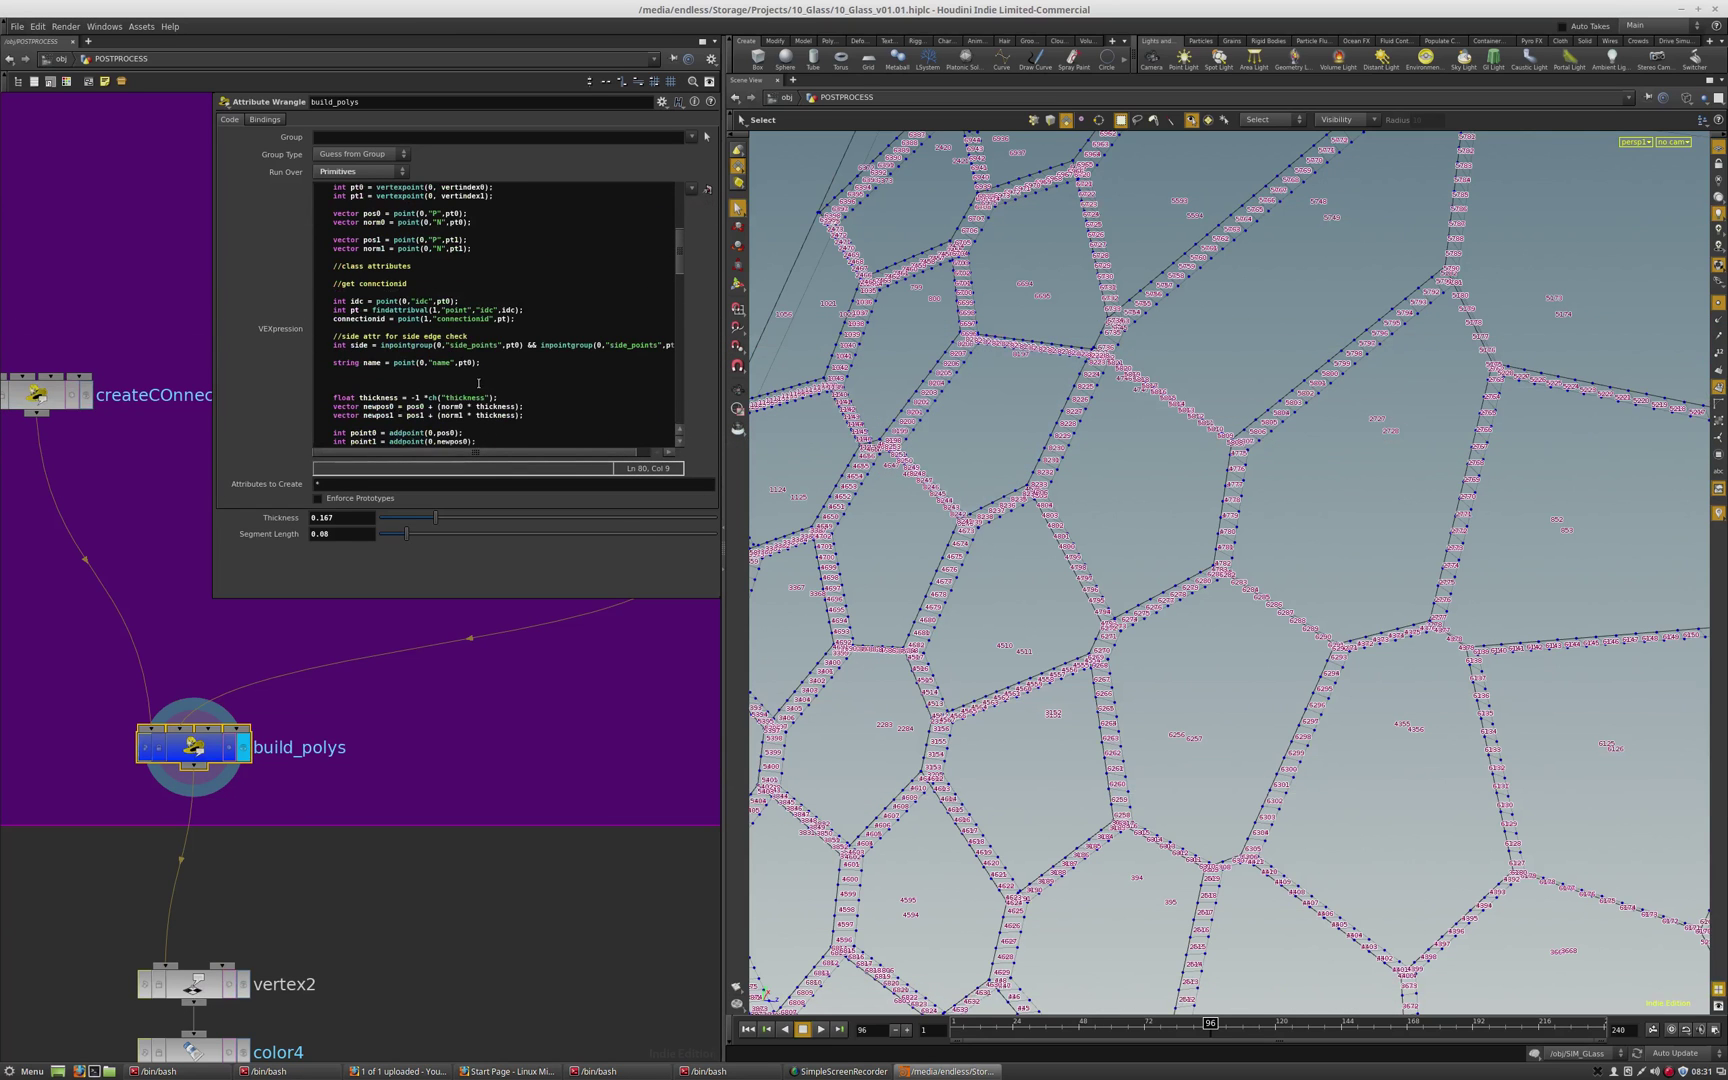
{"action": "left_click", "coordinate": [415, 300]}
{"action": "left_click", "coordinate": [87, 400]}
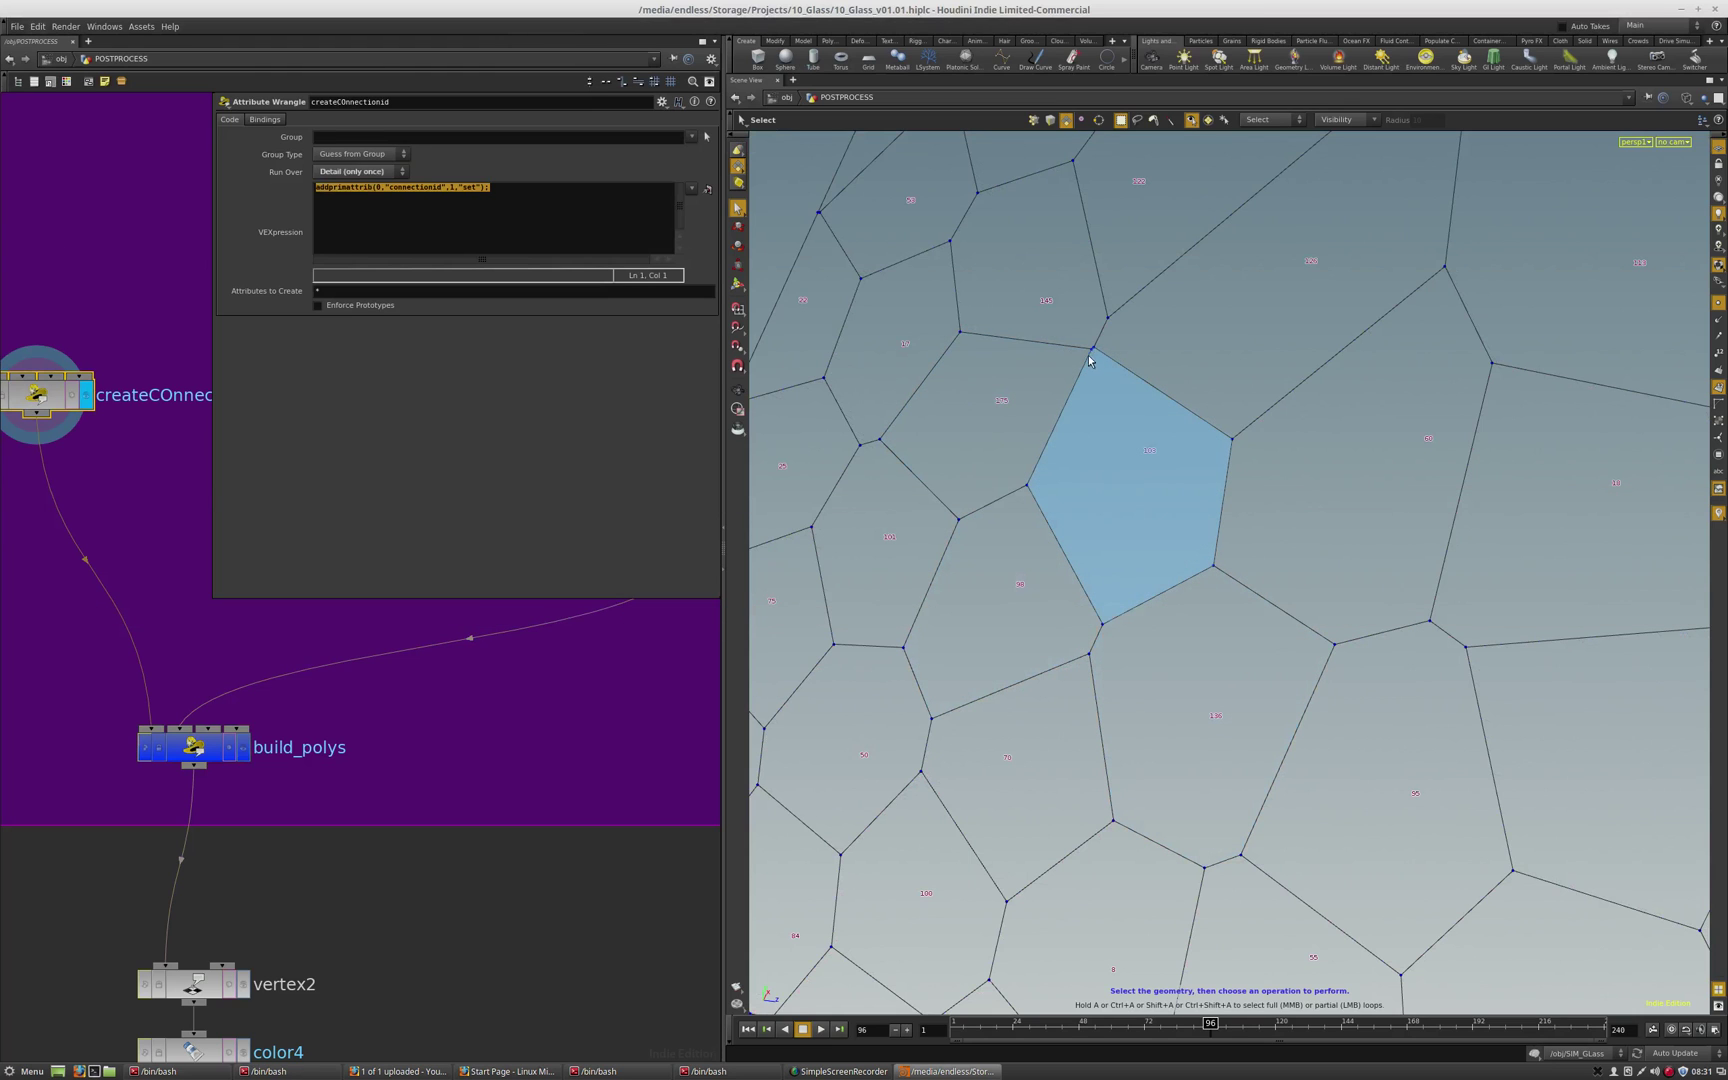
{"action": "left_click", "coordinate": [148, 745]}
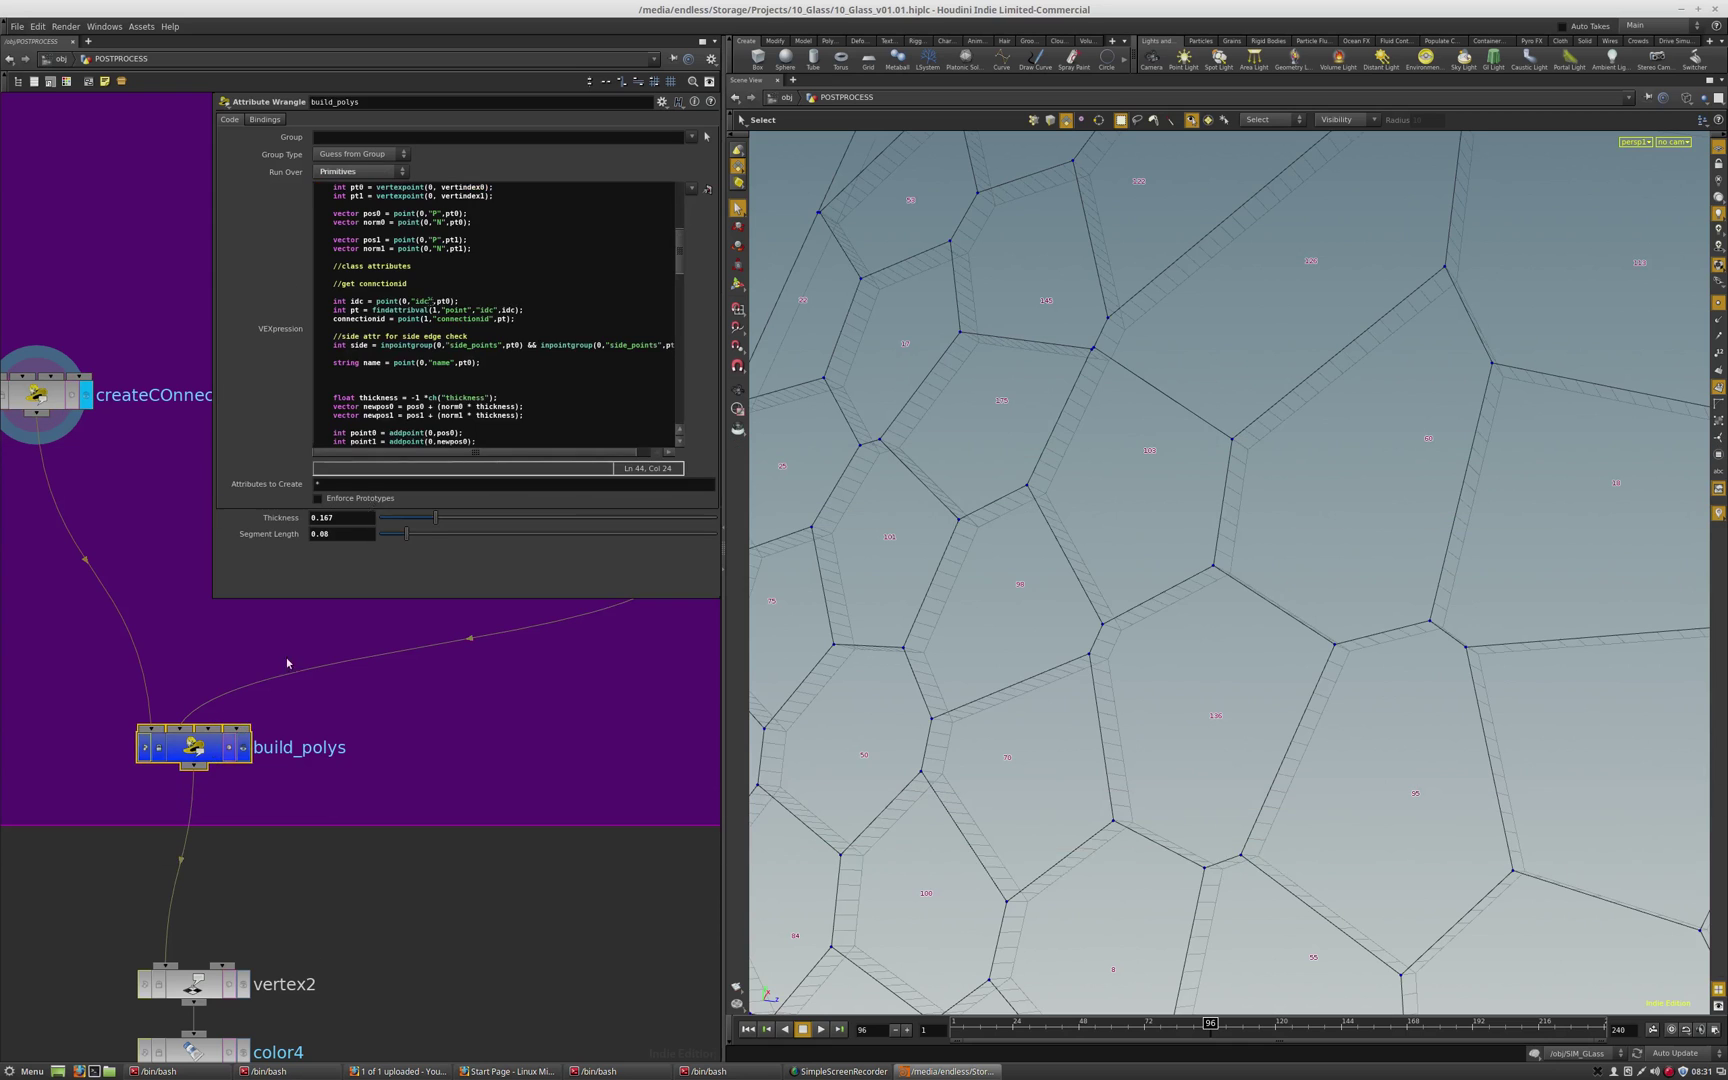
{"action": "double_click", "coordinate": [428, 301]}
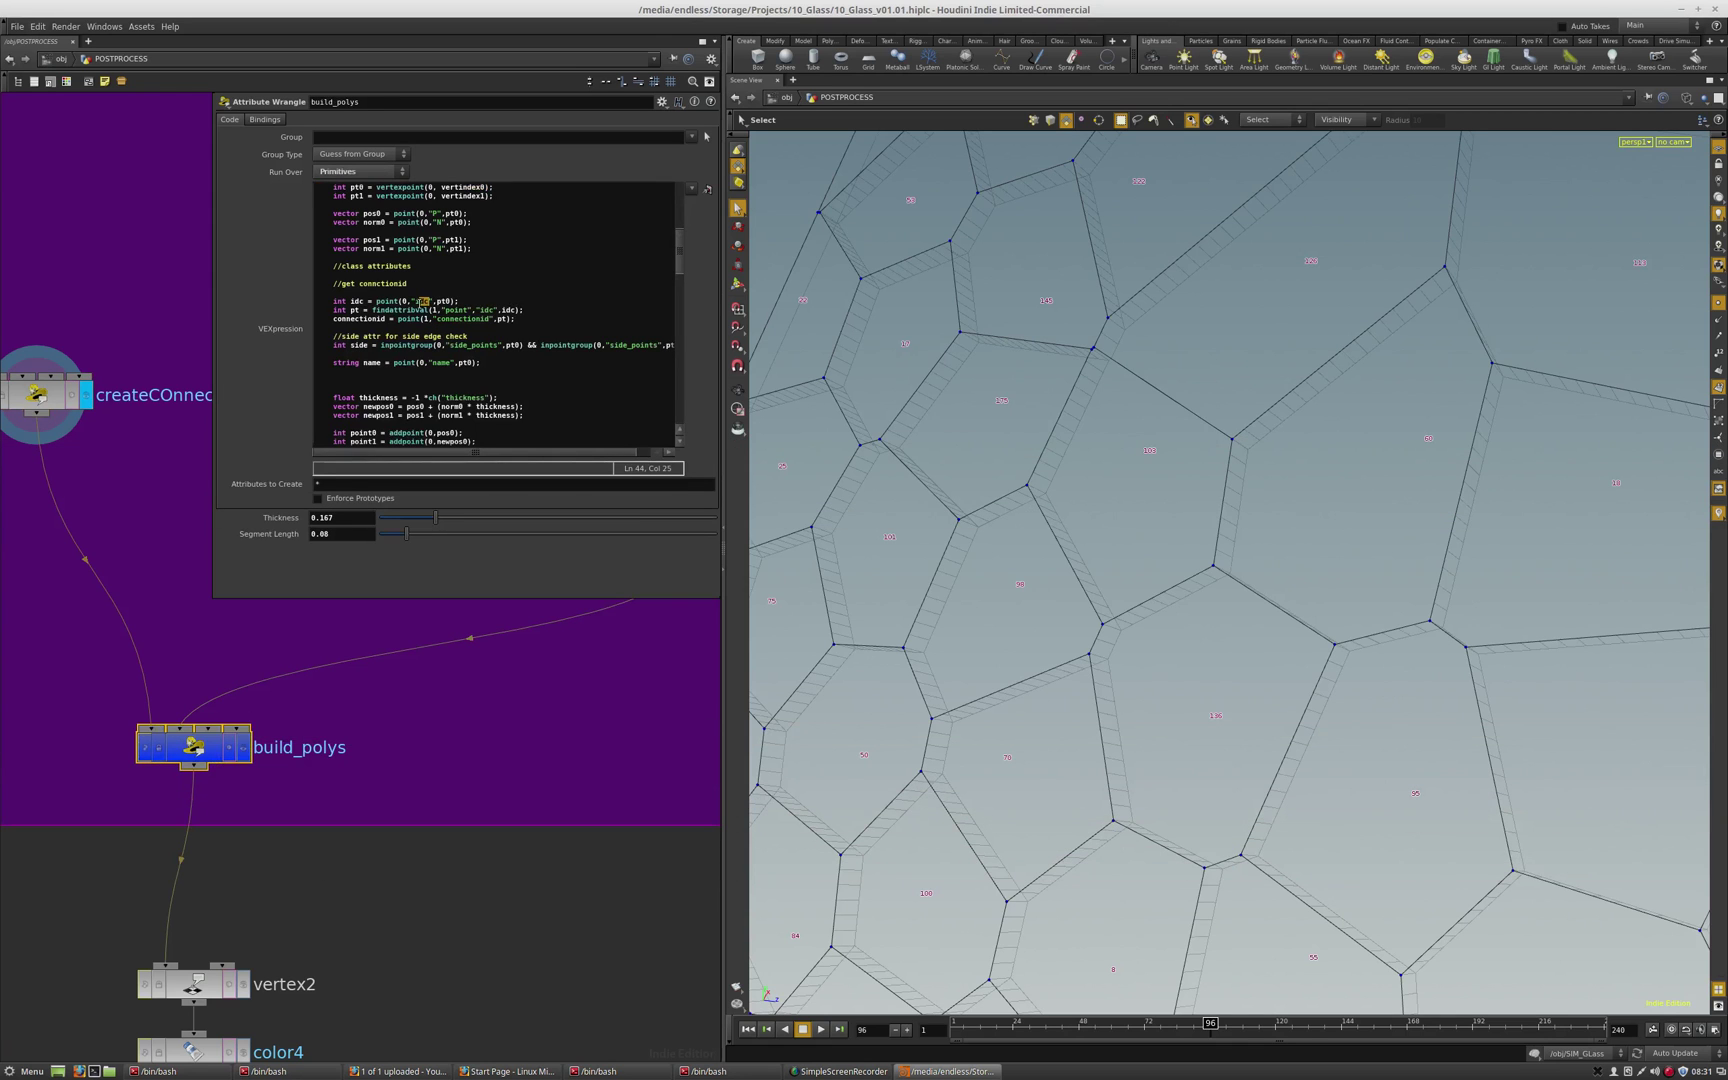
{"action": "scroll", "coordinate": [143, 490], "scroll_direction": "down", "scroll_amount": 6}
{"action": "scroll", "coordinate": [143, 490], "scroll_direction": "up", "scroll_amount": 4}
{"action": "left_click", "coordinate": [98, 300]}
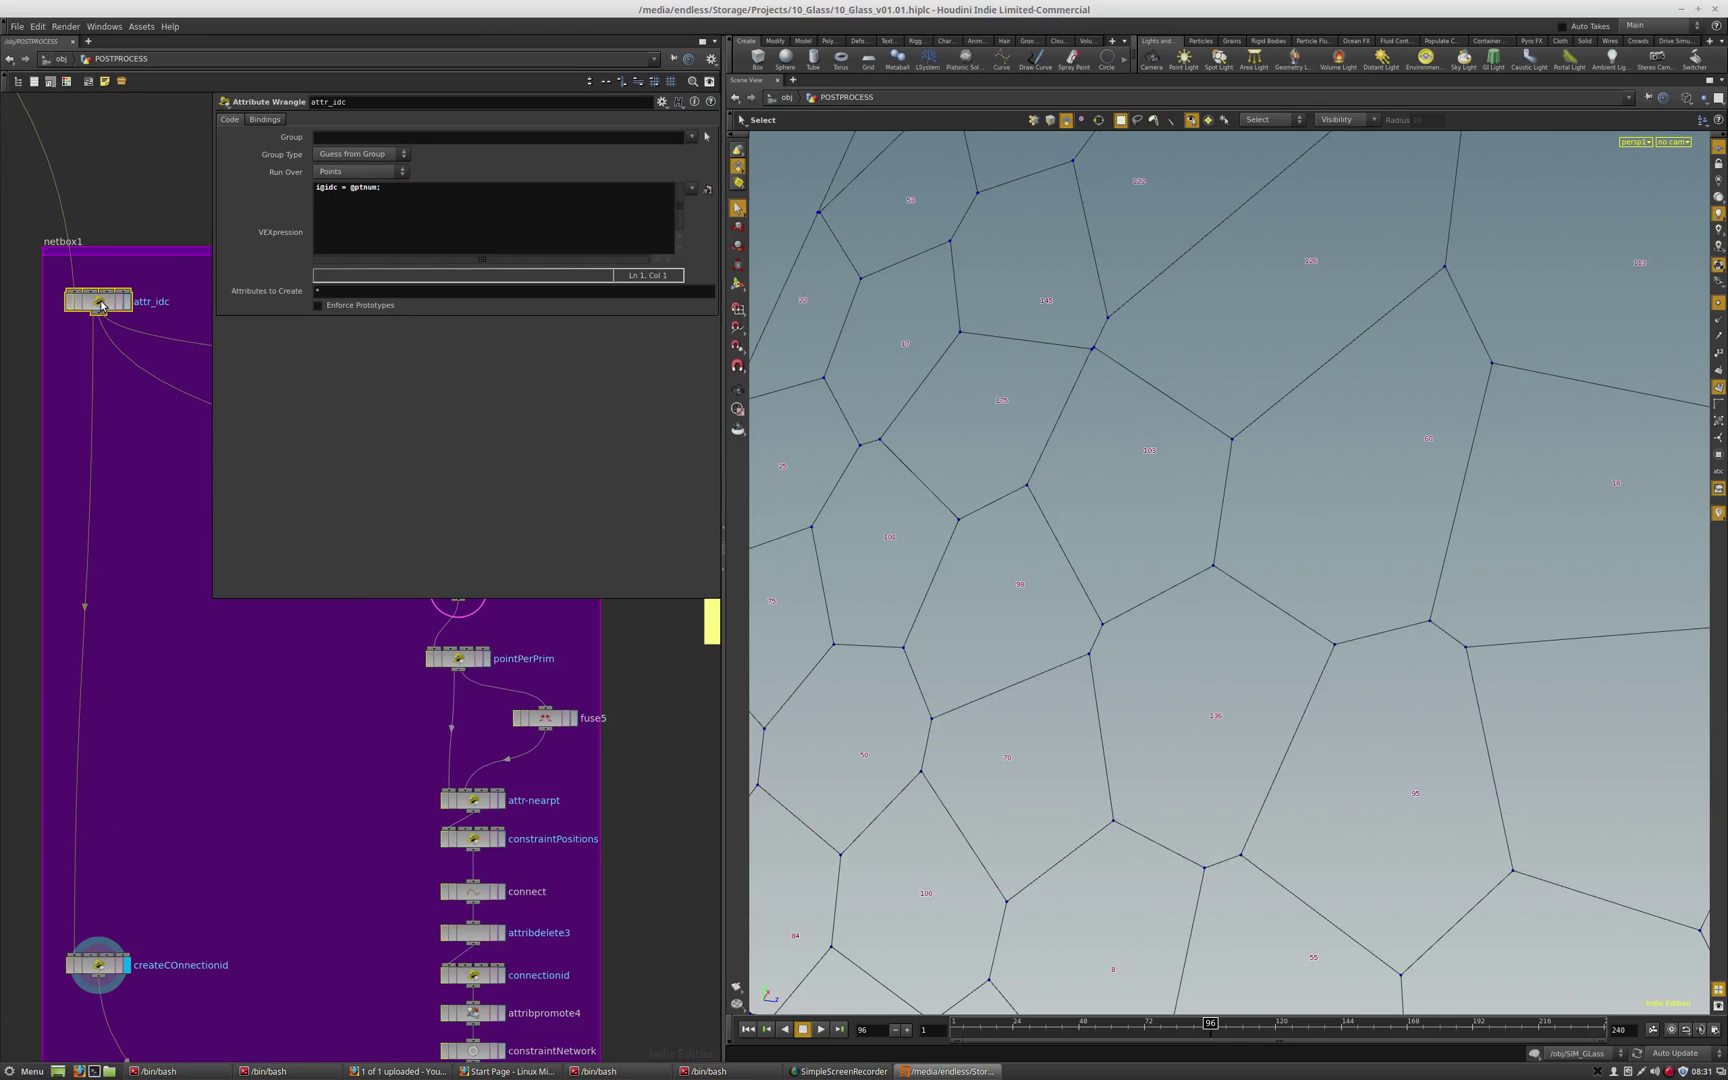
{"action": "left_click_drag", "start_coordinate": [341, 190], "coordinate": [316, 188]}
- Return to the build_polys code and highlight pt0 in the line that reads idc
{"action": "scroll", "coordinate": [230, 537], "scroll_direction": "down", "scroll_amount": 2}
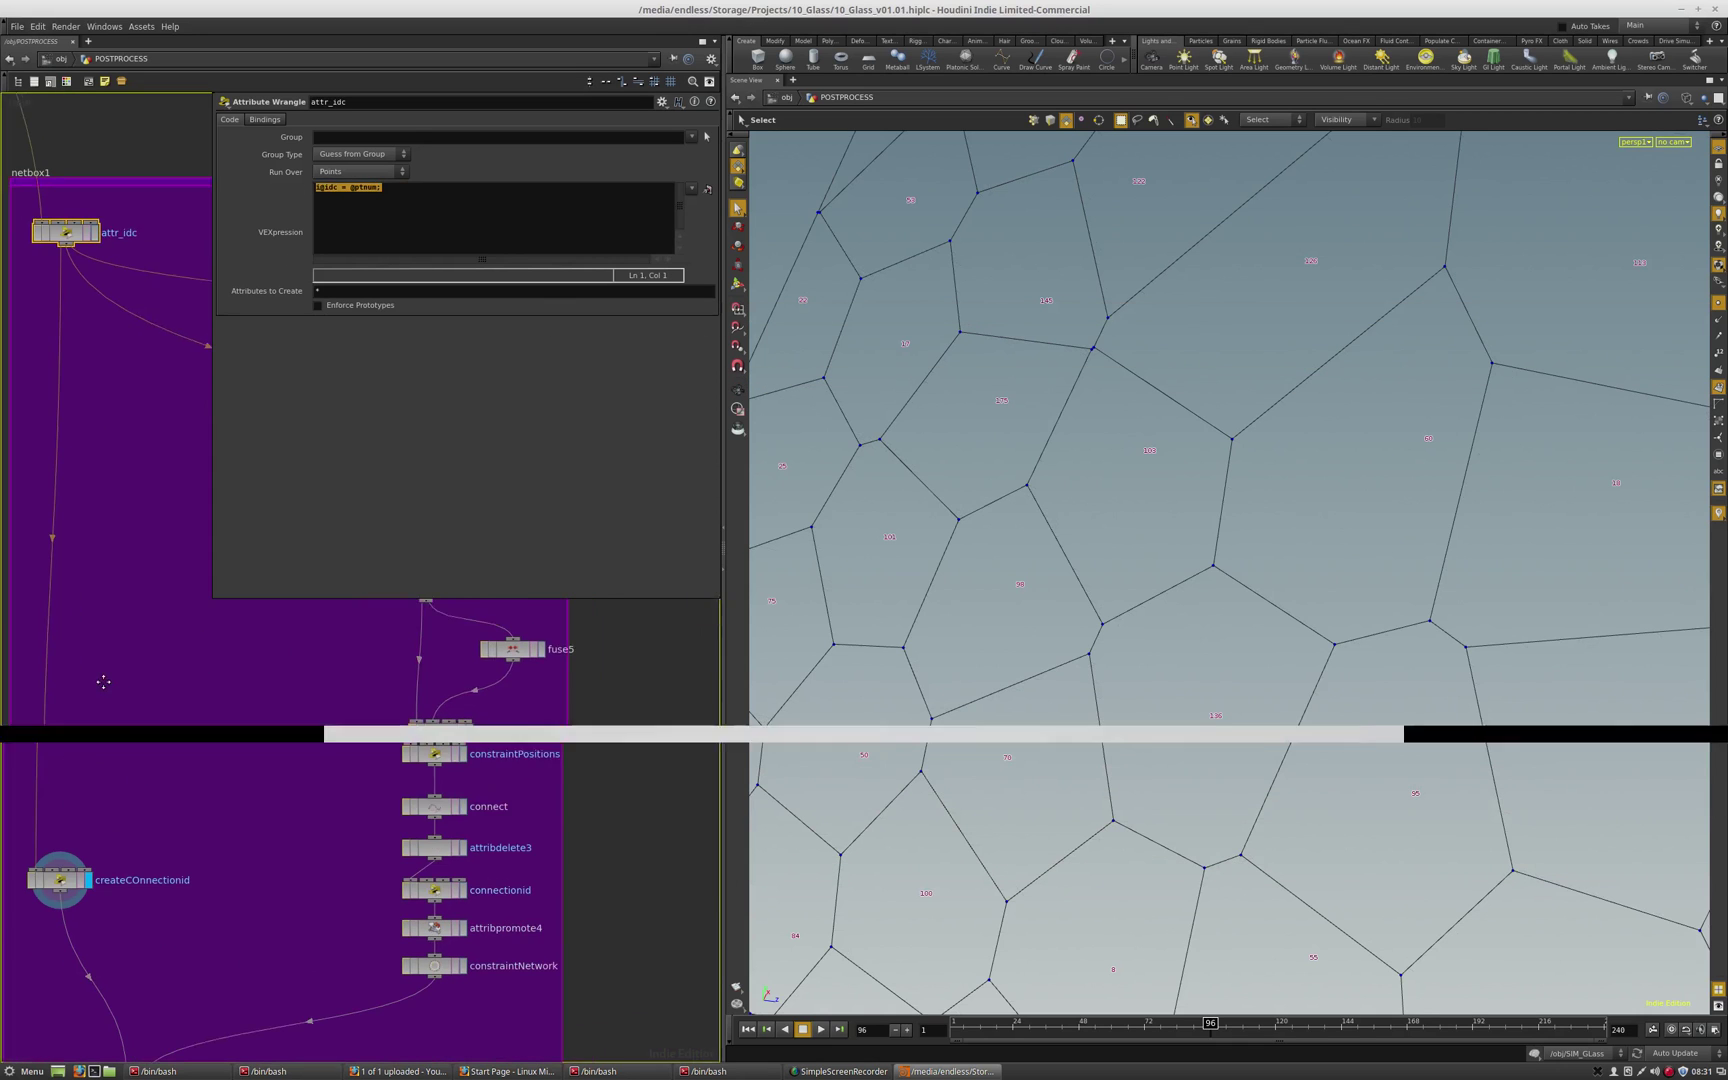
{"action": "middle_click_drag", "start_coordinate": [170, 709], "coordinate": [186, 613]}
{"action": "left_click", "coordinate": [174, 826]}
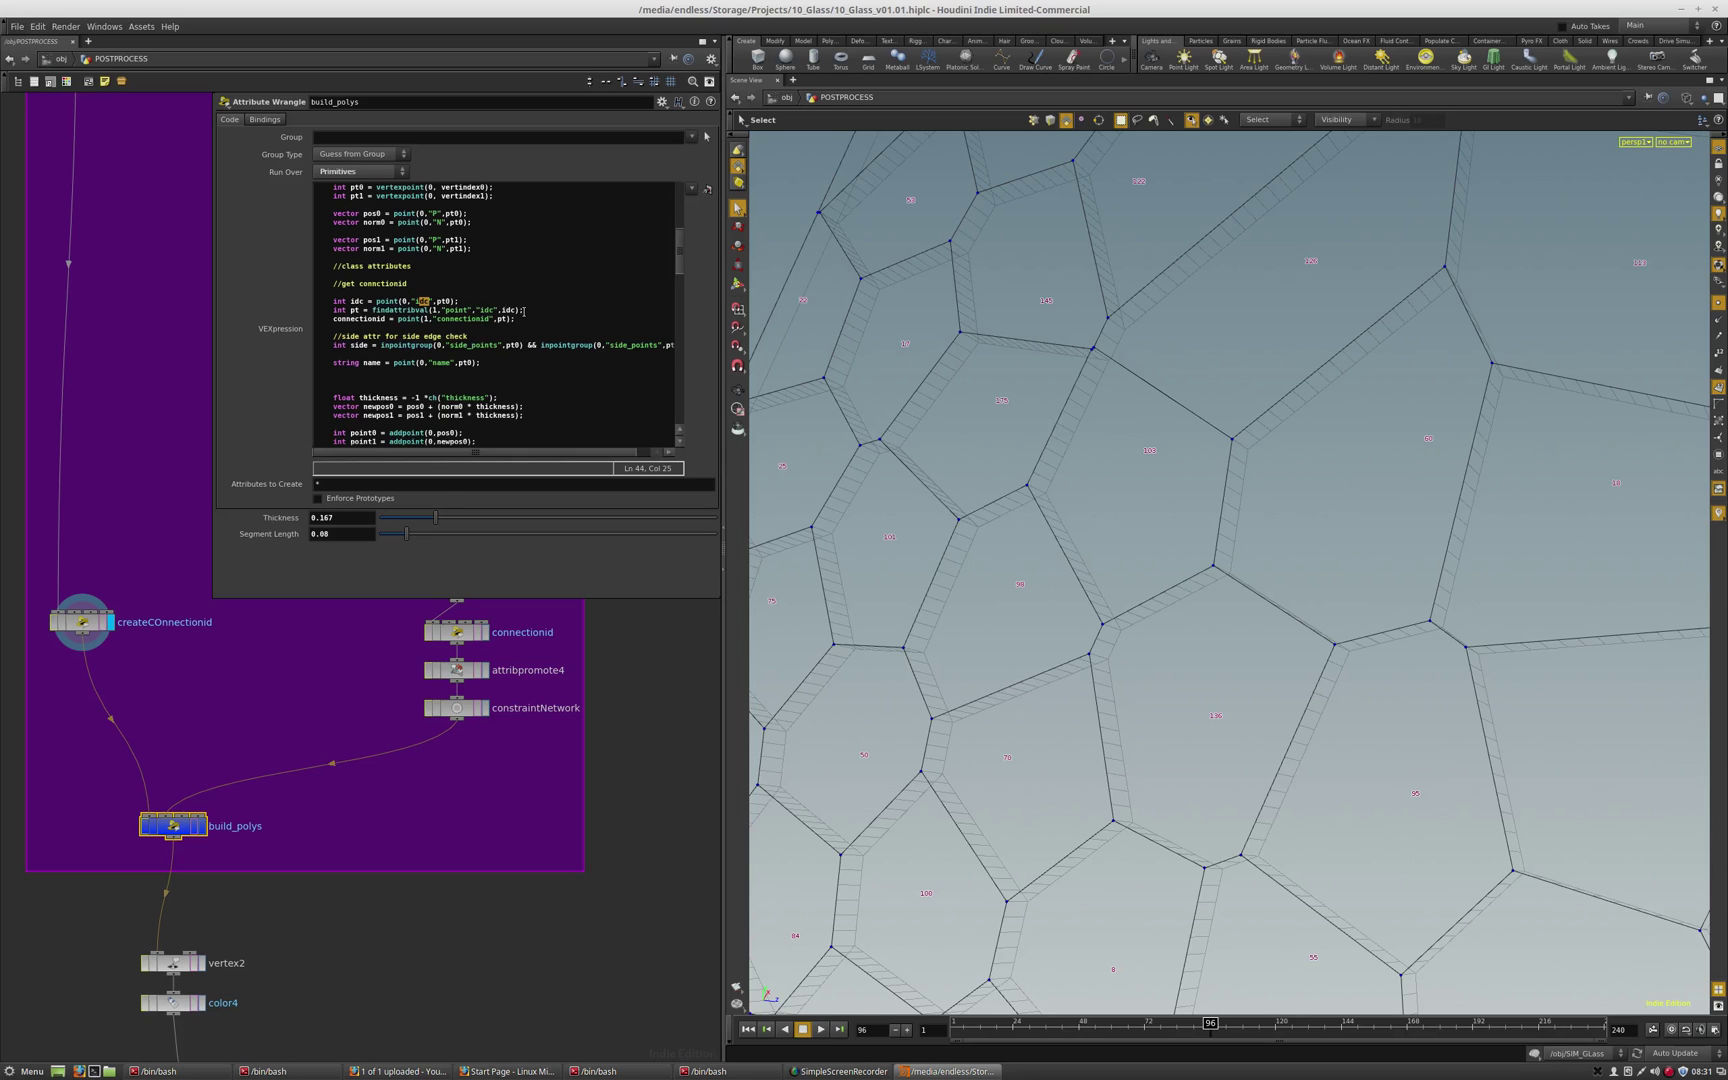
{"action": "left_click", "coordinate": [467, 300]}
{"action": "double_click", "coordinate": [445, 300]}
- Look at the attr-nearpt and pointPerPrim code, highlight pointPerPrim's idc and name lines, and display pointPerPrim's points
{"action": "middle_click_drag", "start_coordinate": [562, 676], "coordinate": [475, 798]}
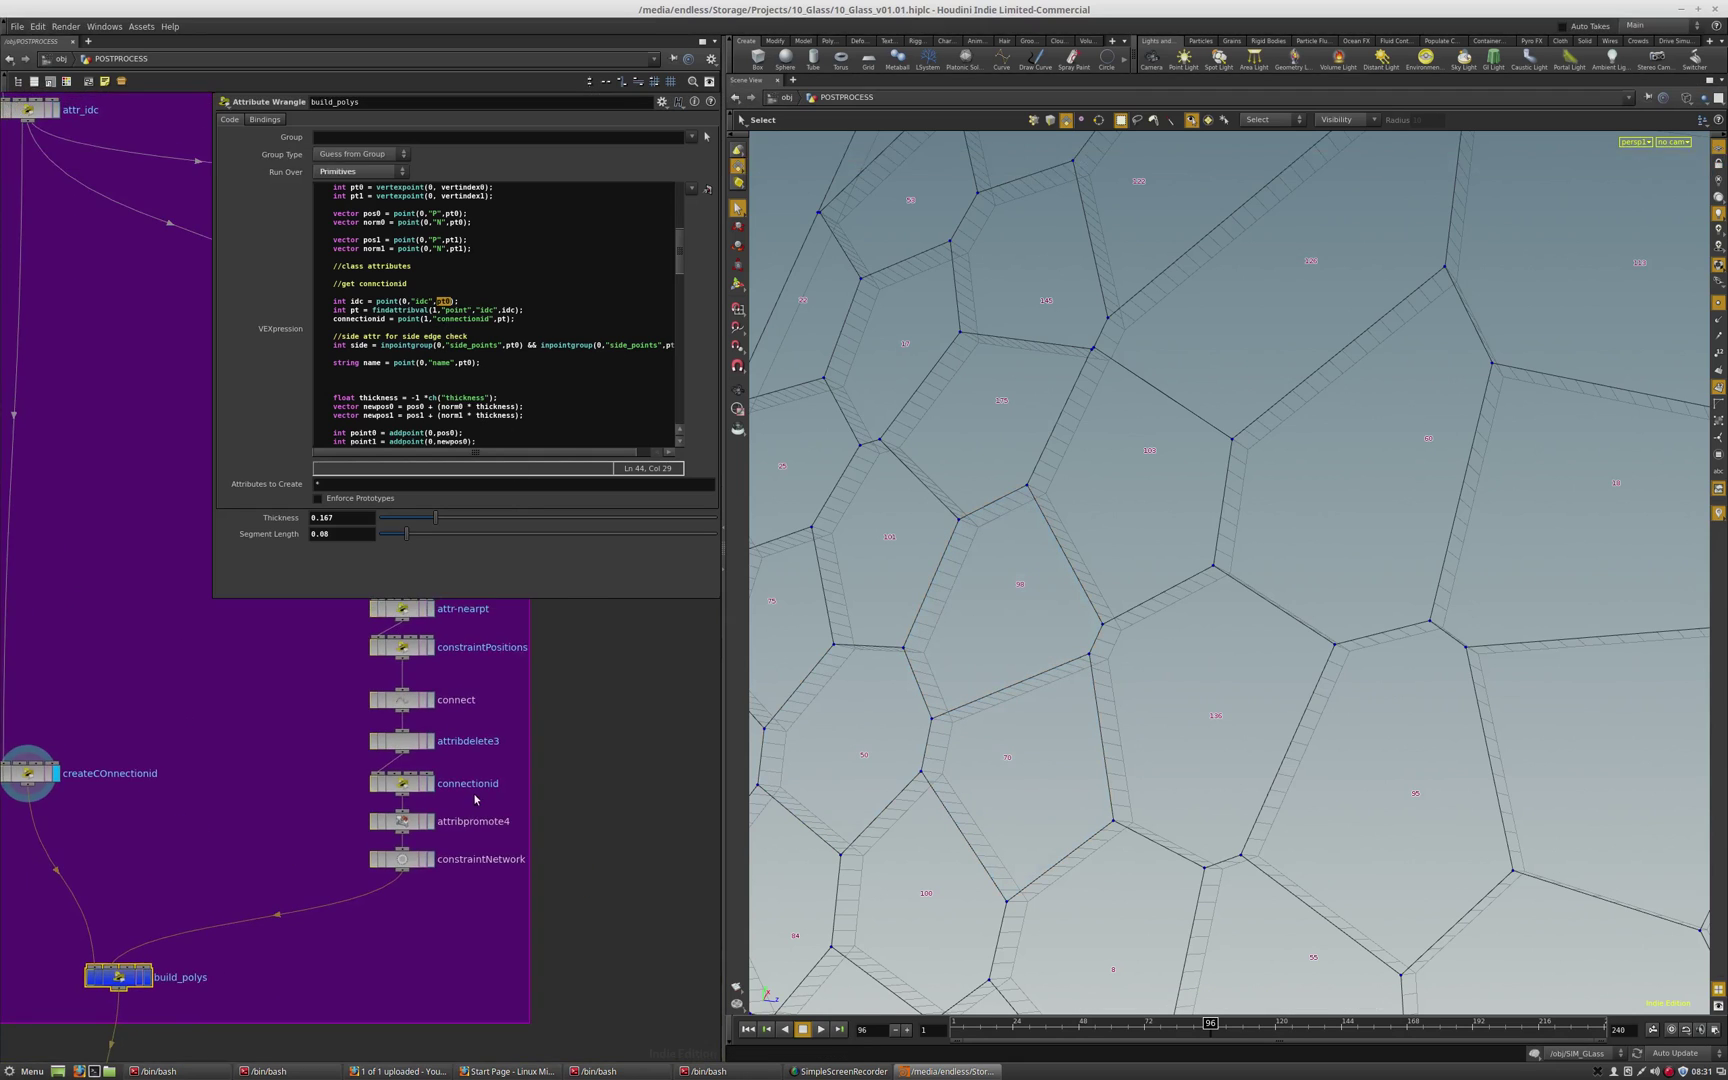
{"action": "middle_click_drag", "start_coordinate": [473, 688], "coordinate": [466, 766]}
{"action": "left_click", "coordinate": [475, 725]}
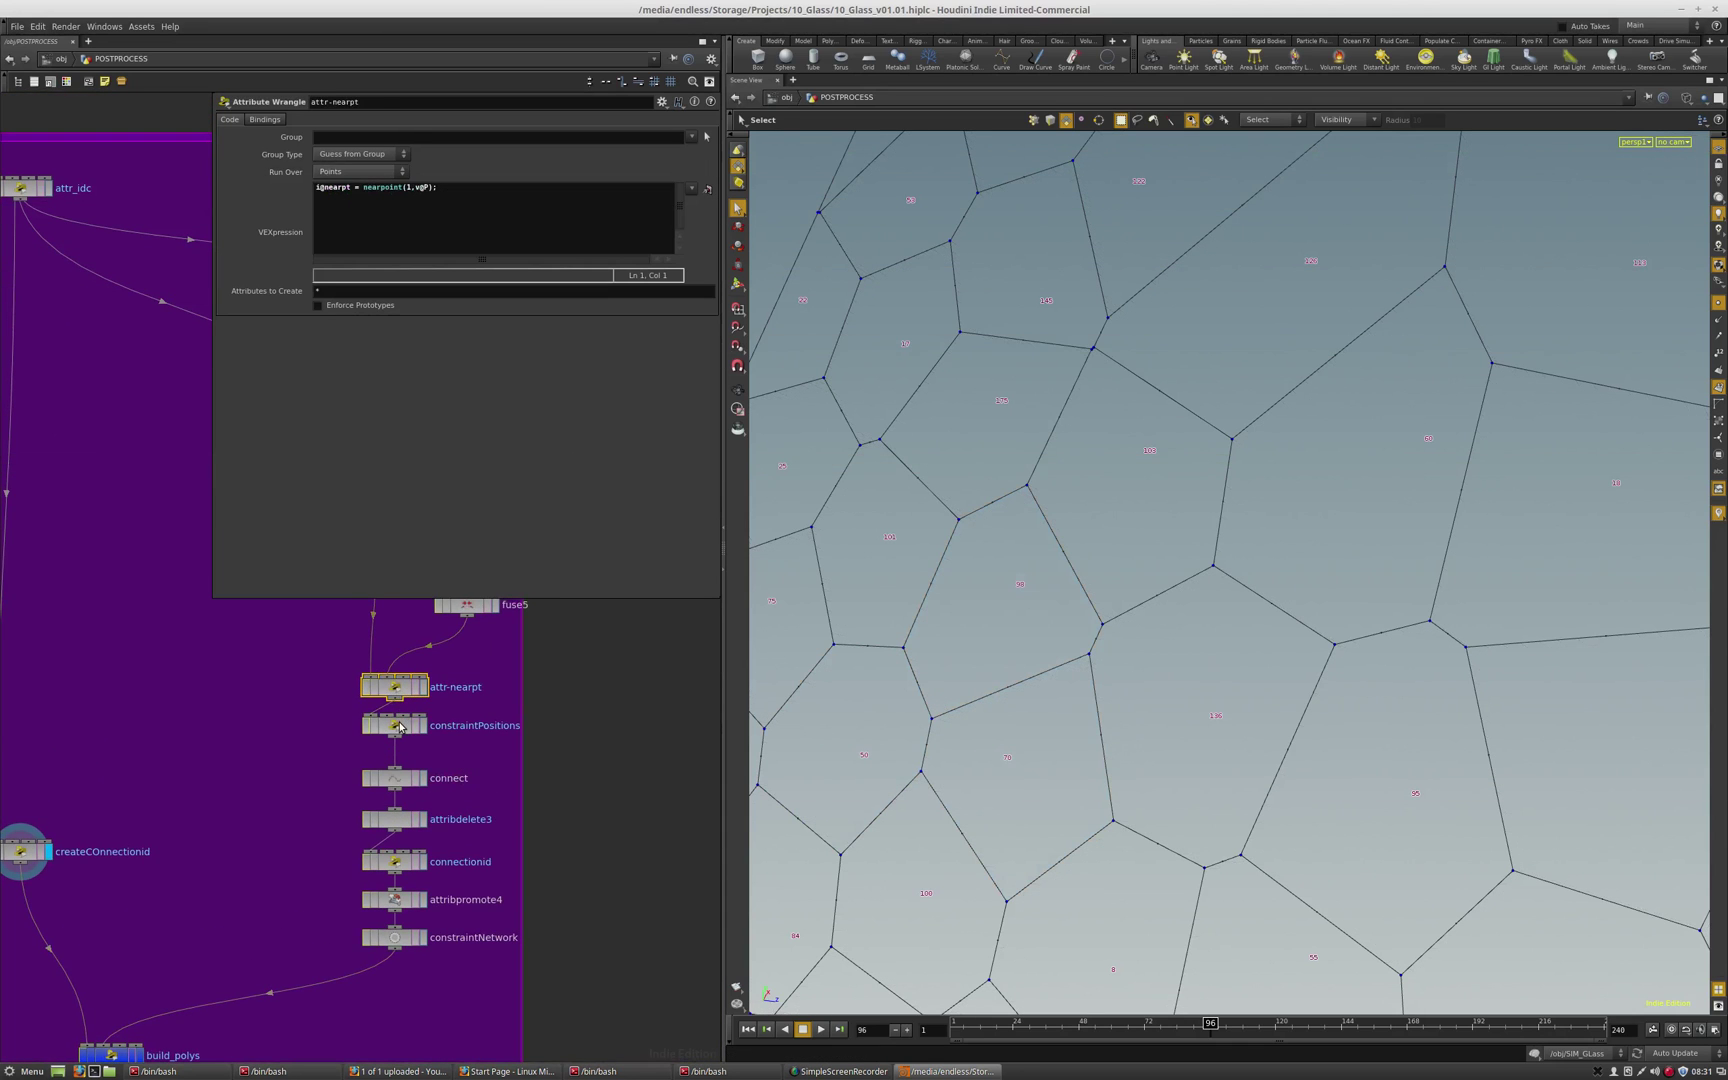
{"action": "middle_click_drag", "start_coordinate": [488, 673], "coordinate": [484, 796]}
{"action": "left_click", "coordinate": [385, 672]}
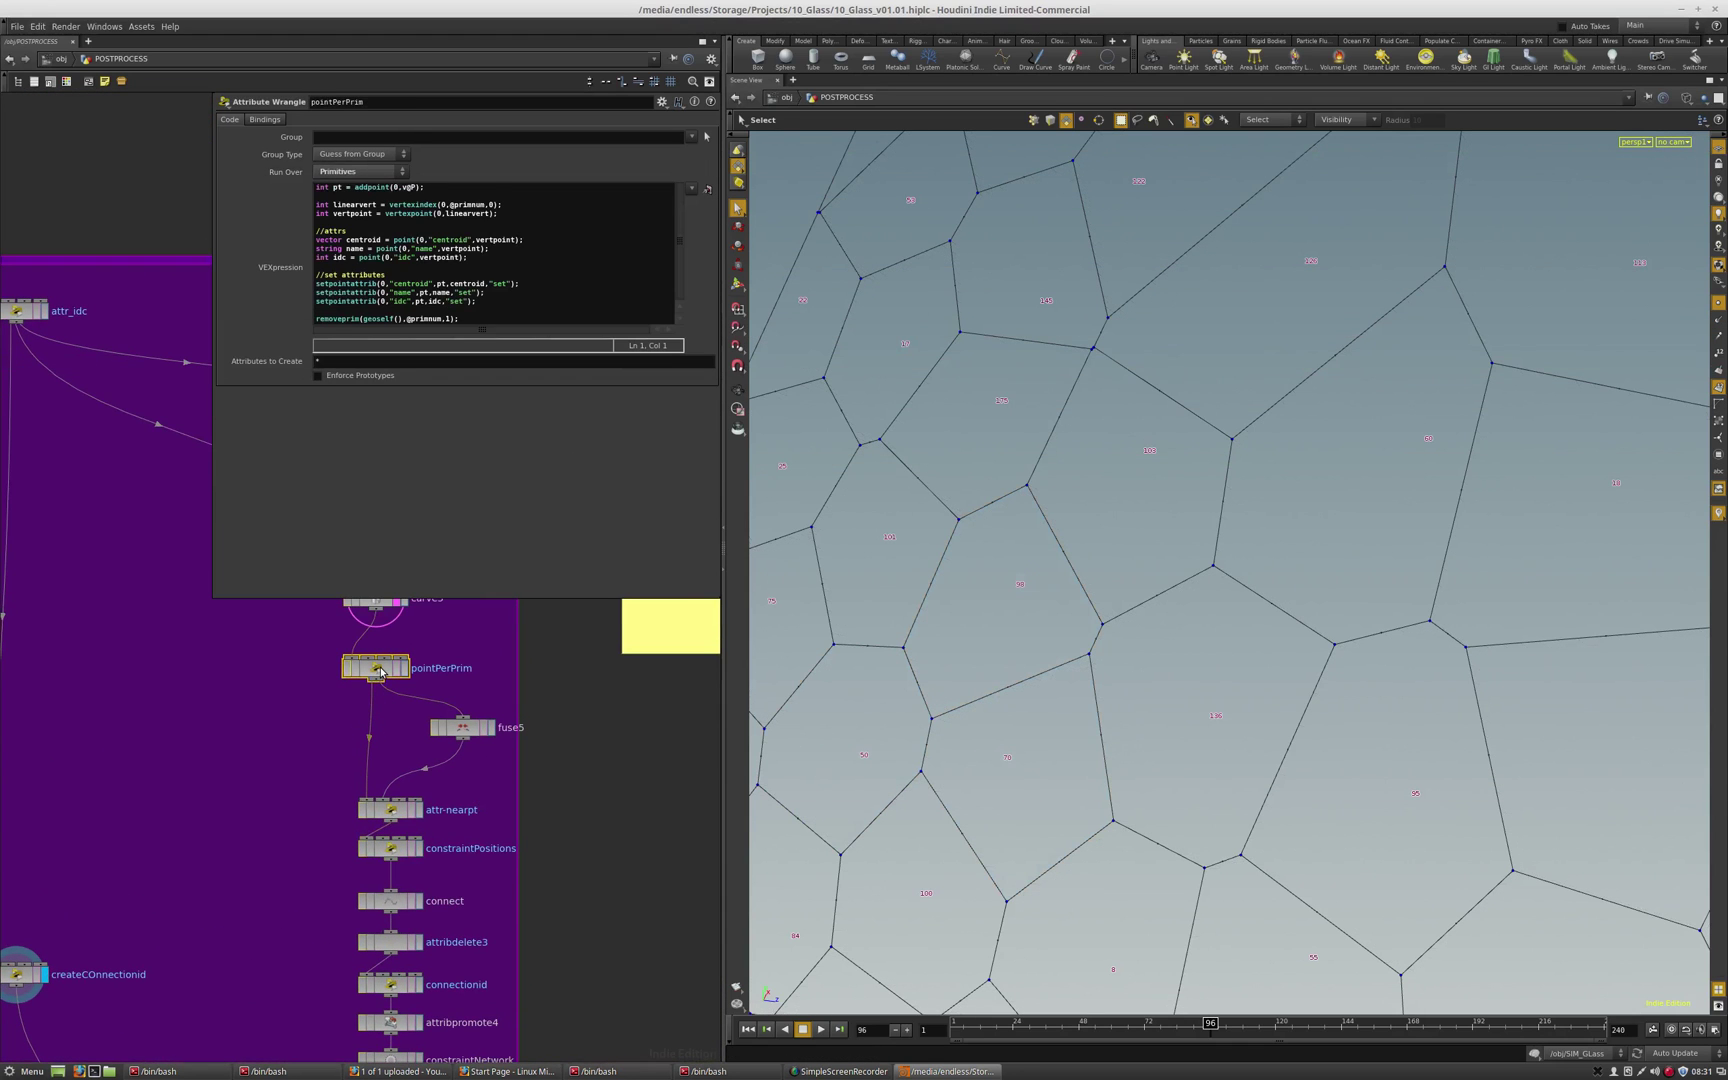
{"action": "middle_click_drag", "start_coordinate": [469, 664], "coordinate": [478, 697]}
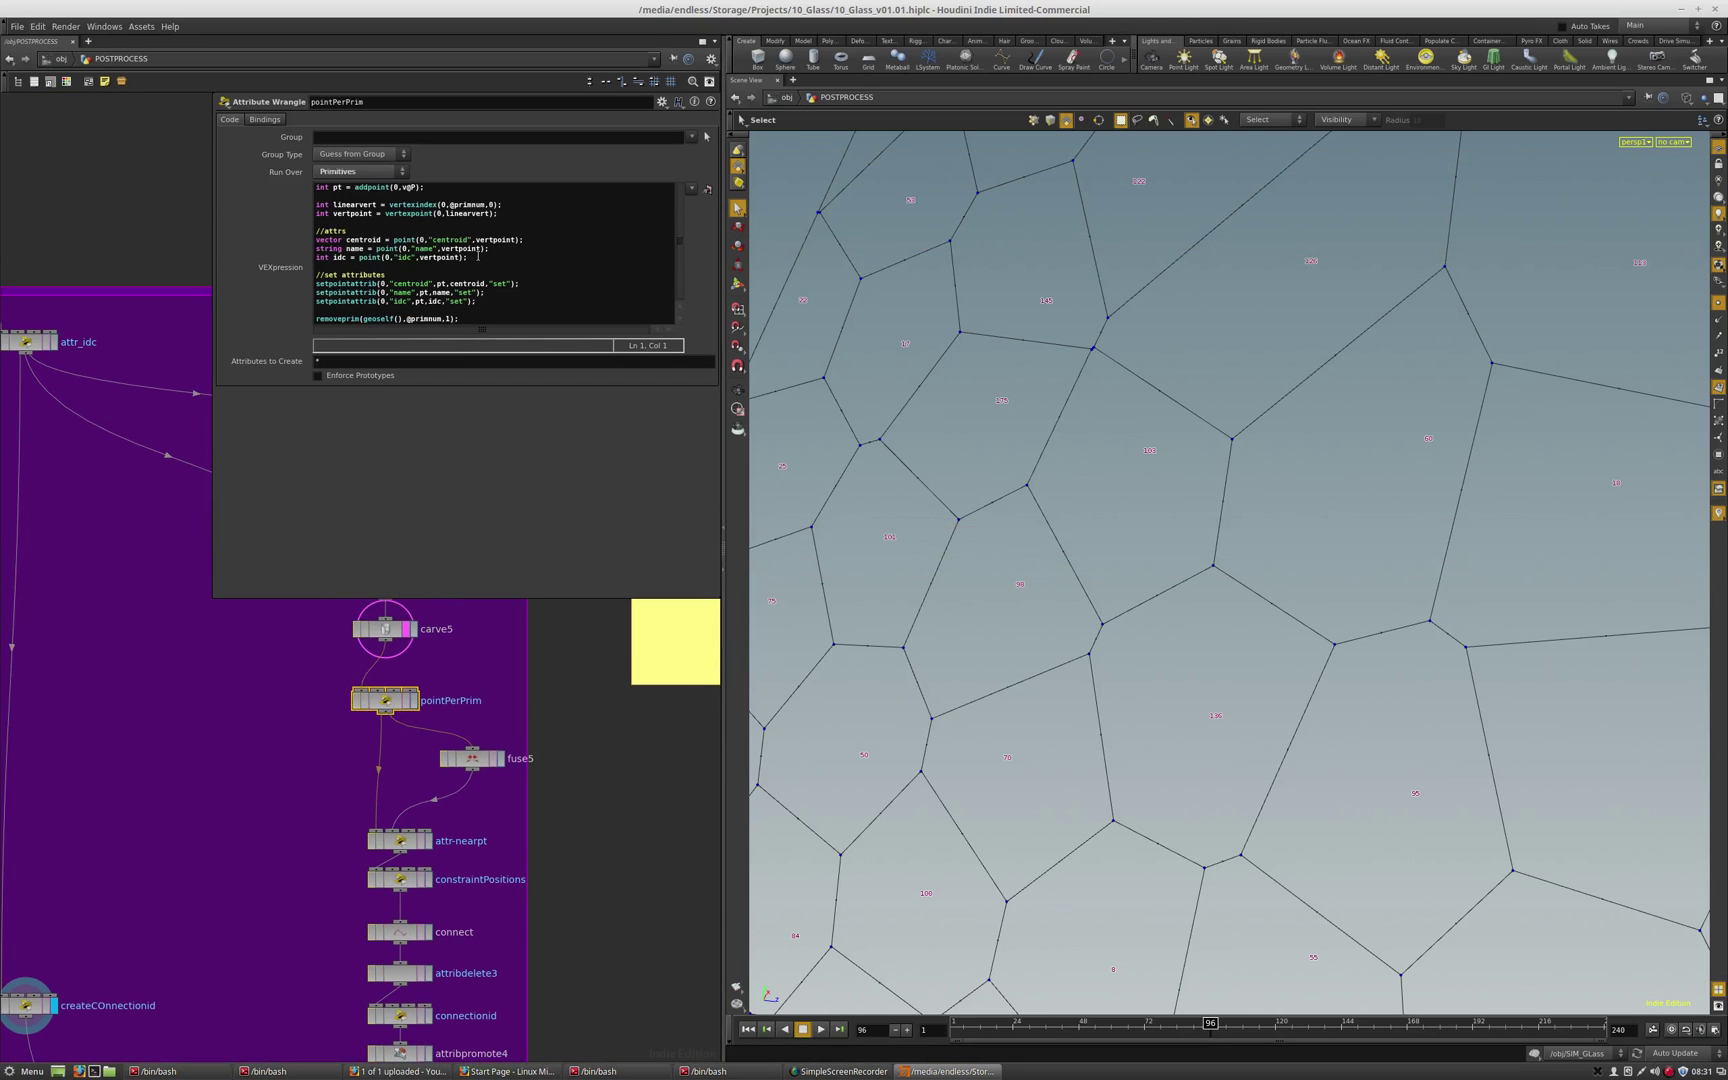
{"action": "left_click_drag", "start_coordinate": [478, 256], "coordinate": [302, 256]}
{"action": "left_click_drag", "start_coordinate": [490, 248], "coordinate": [314, 248]}
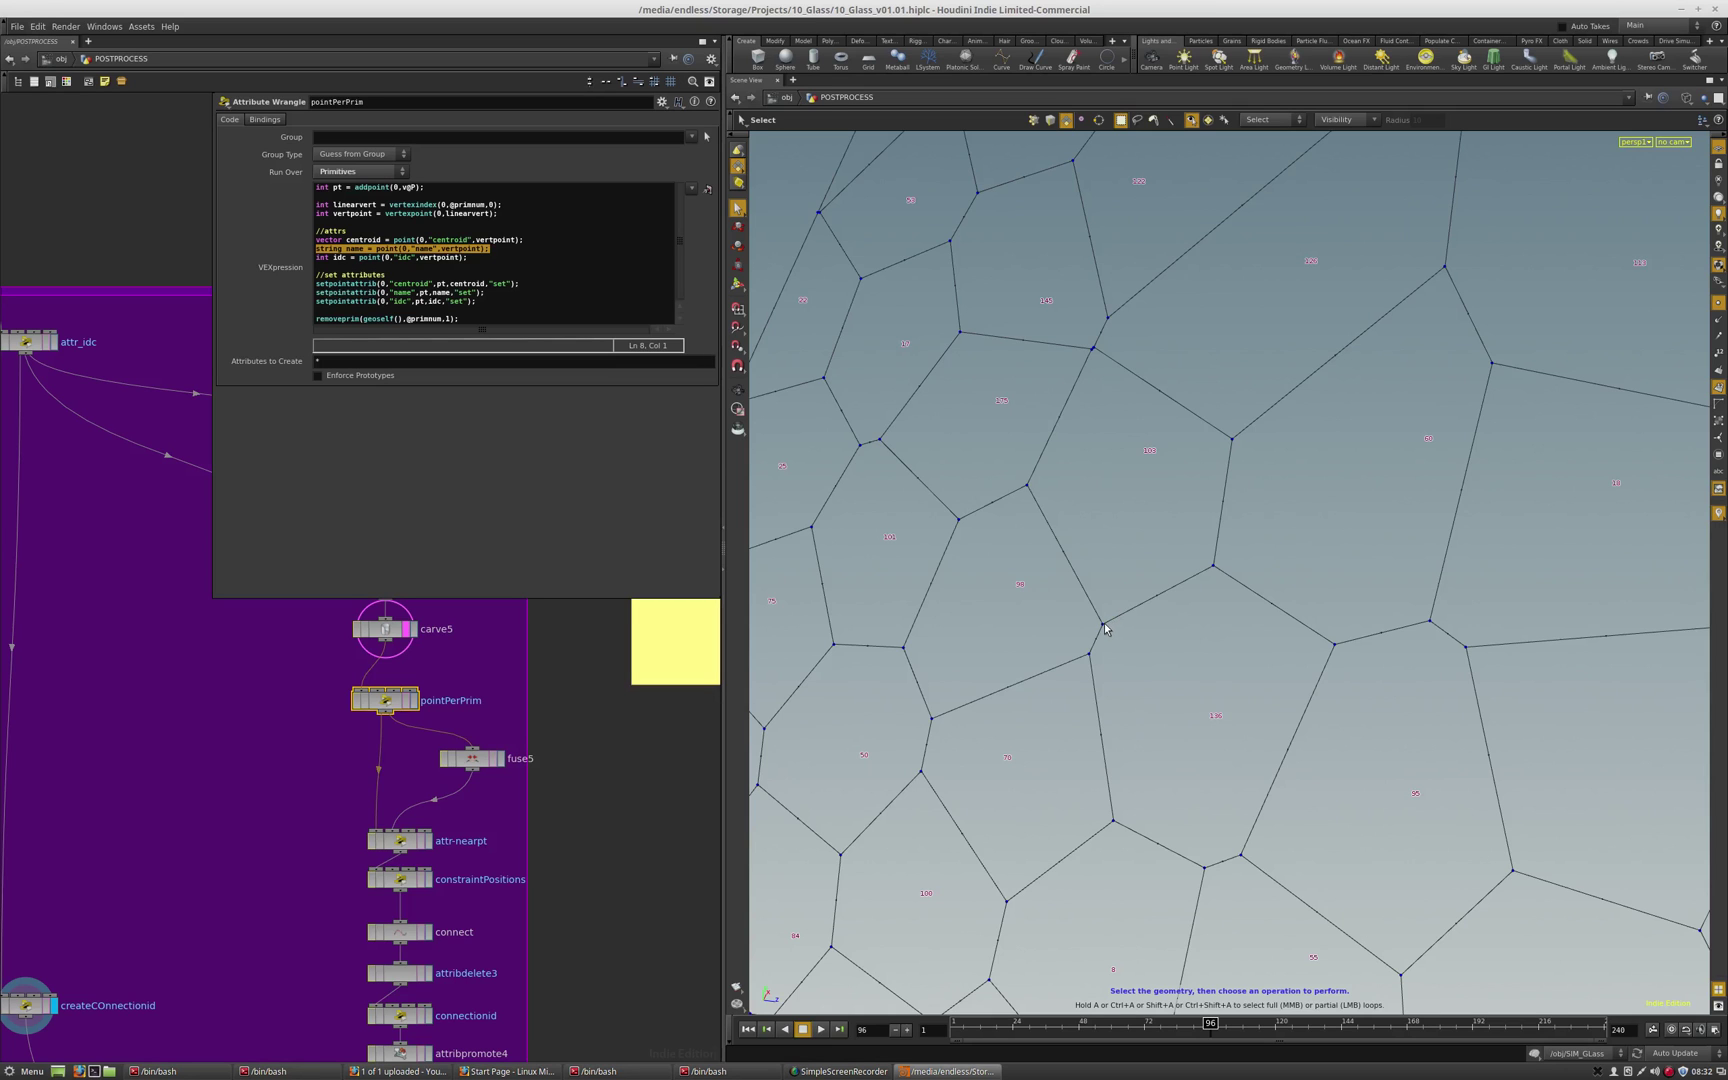
{"action": "left_click", "coordinate": [414, 700]}
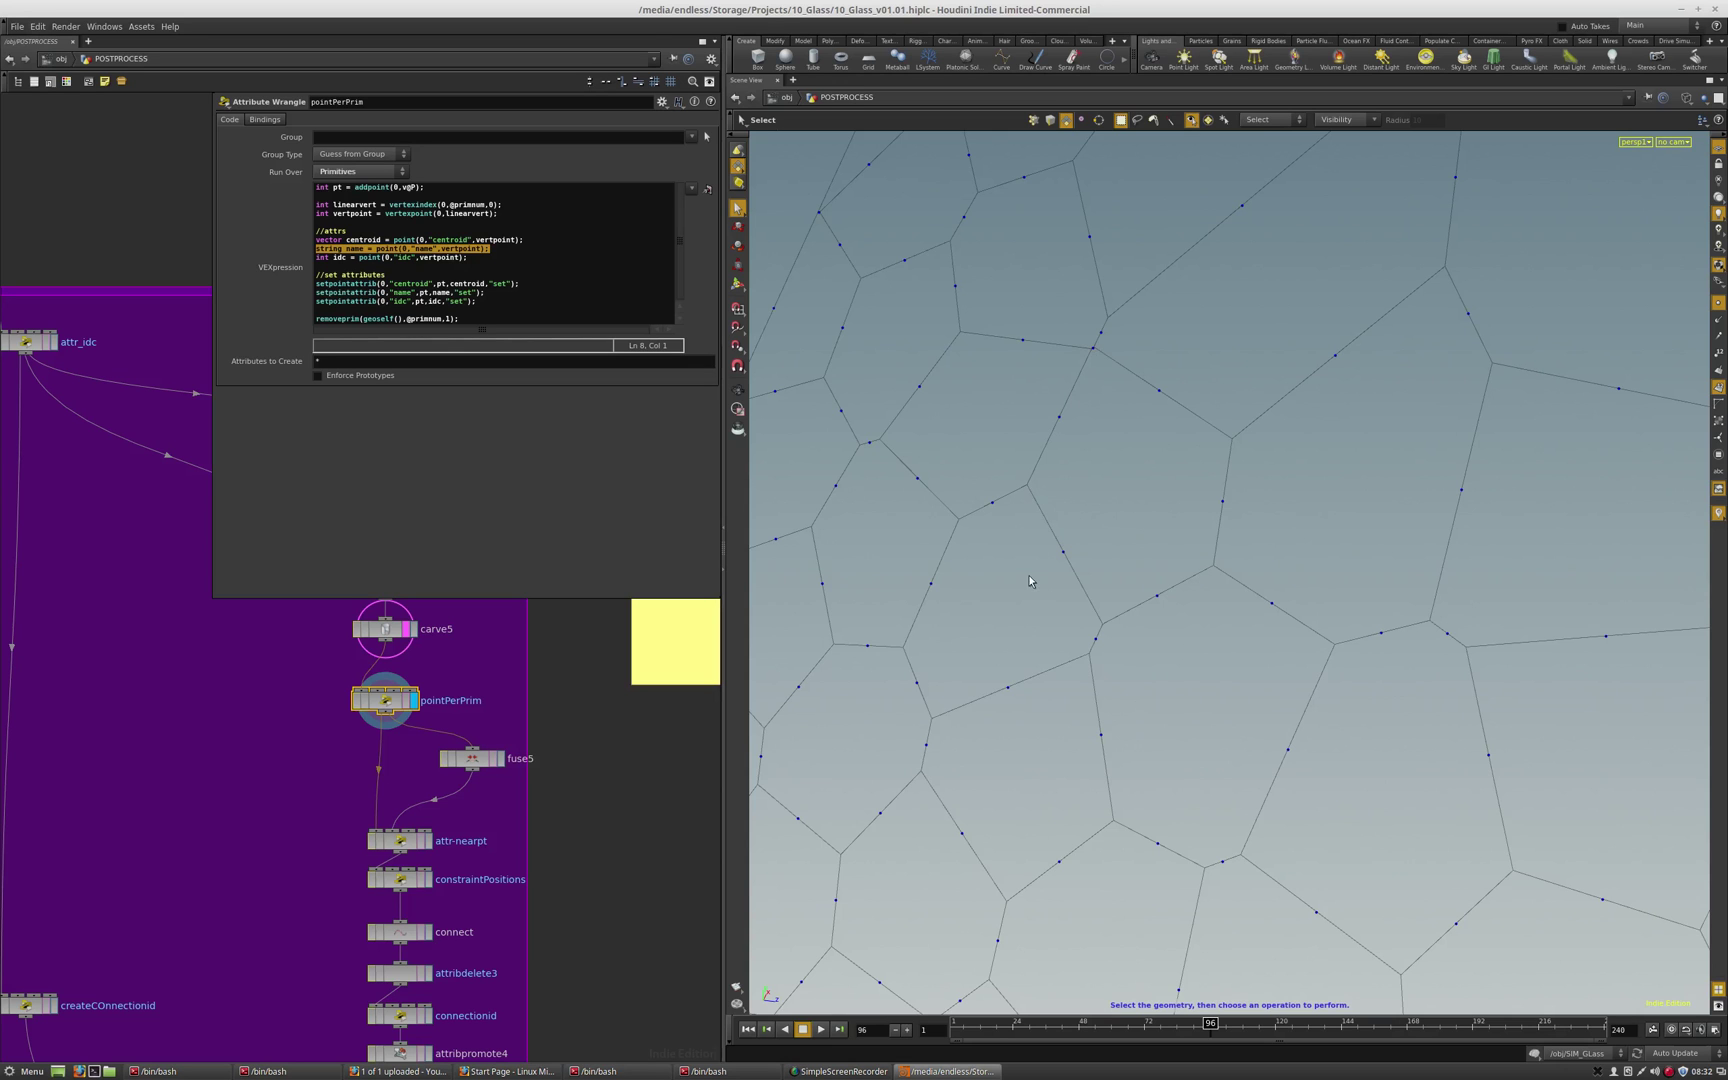
- Display build_polys and highlight the findattribval line that looks up the point by idc
{"action": "scroll", "coordinate": [279, 835], "scroll_direction": "down", "scroll_amount": 4}
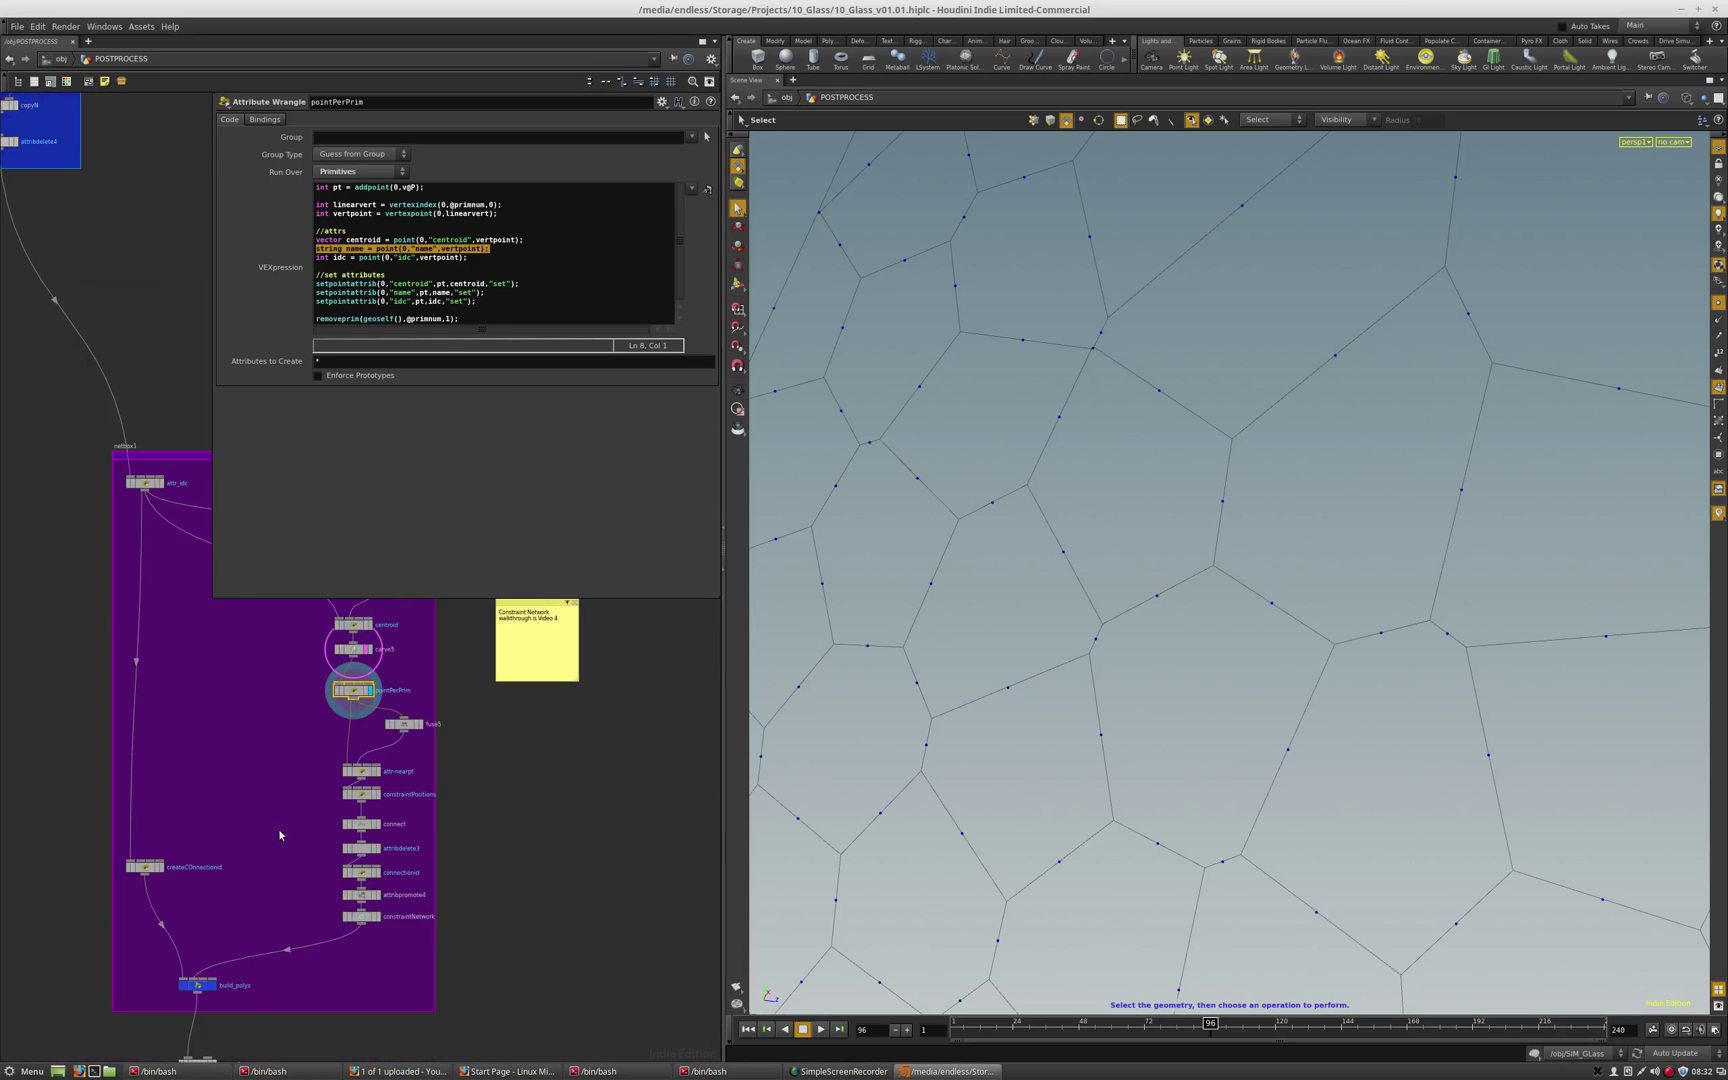
{"action": "scroll", "coordinate": [200, 887], "scroll_direction": "up", "scroll_amount": 3}
{"action": "left_click", "coordinate": [198, 888]}
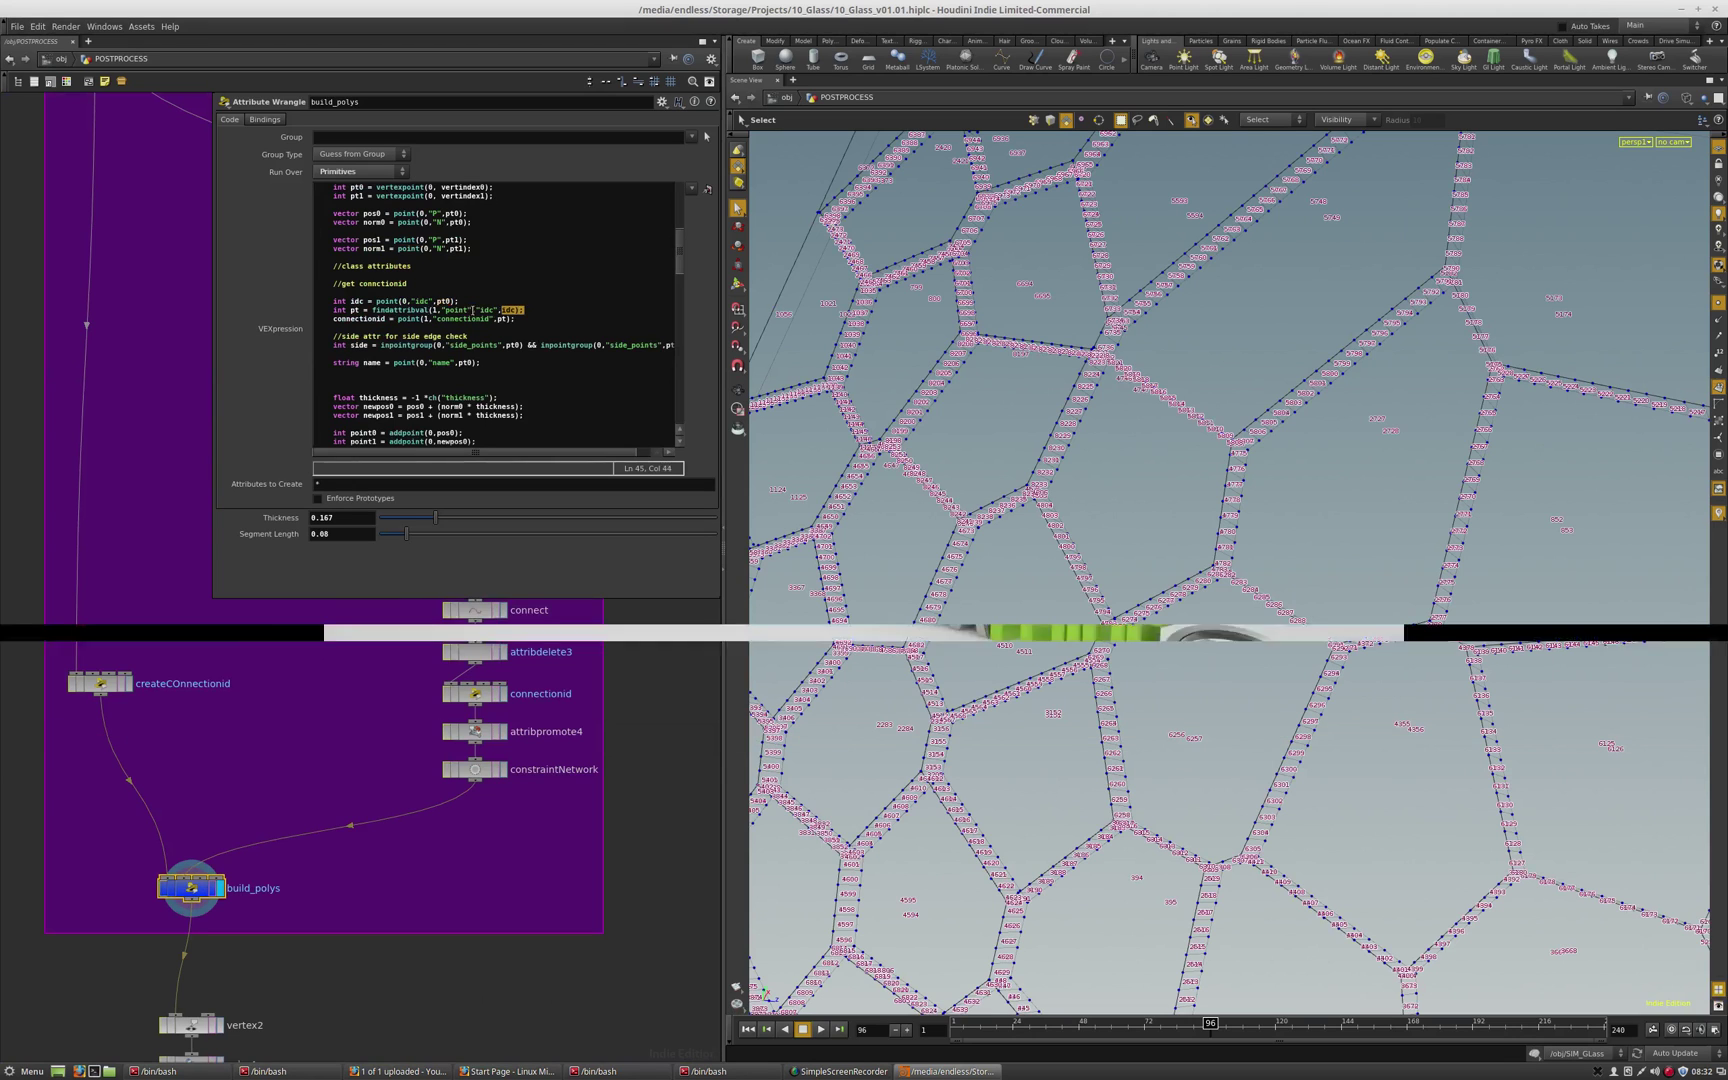
{"action": "left_click_drag", "start_coordinate": [333, 310], "coordinate": [333, 318]}
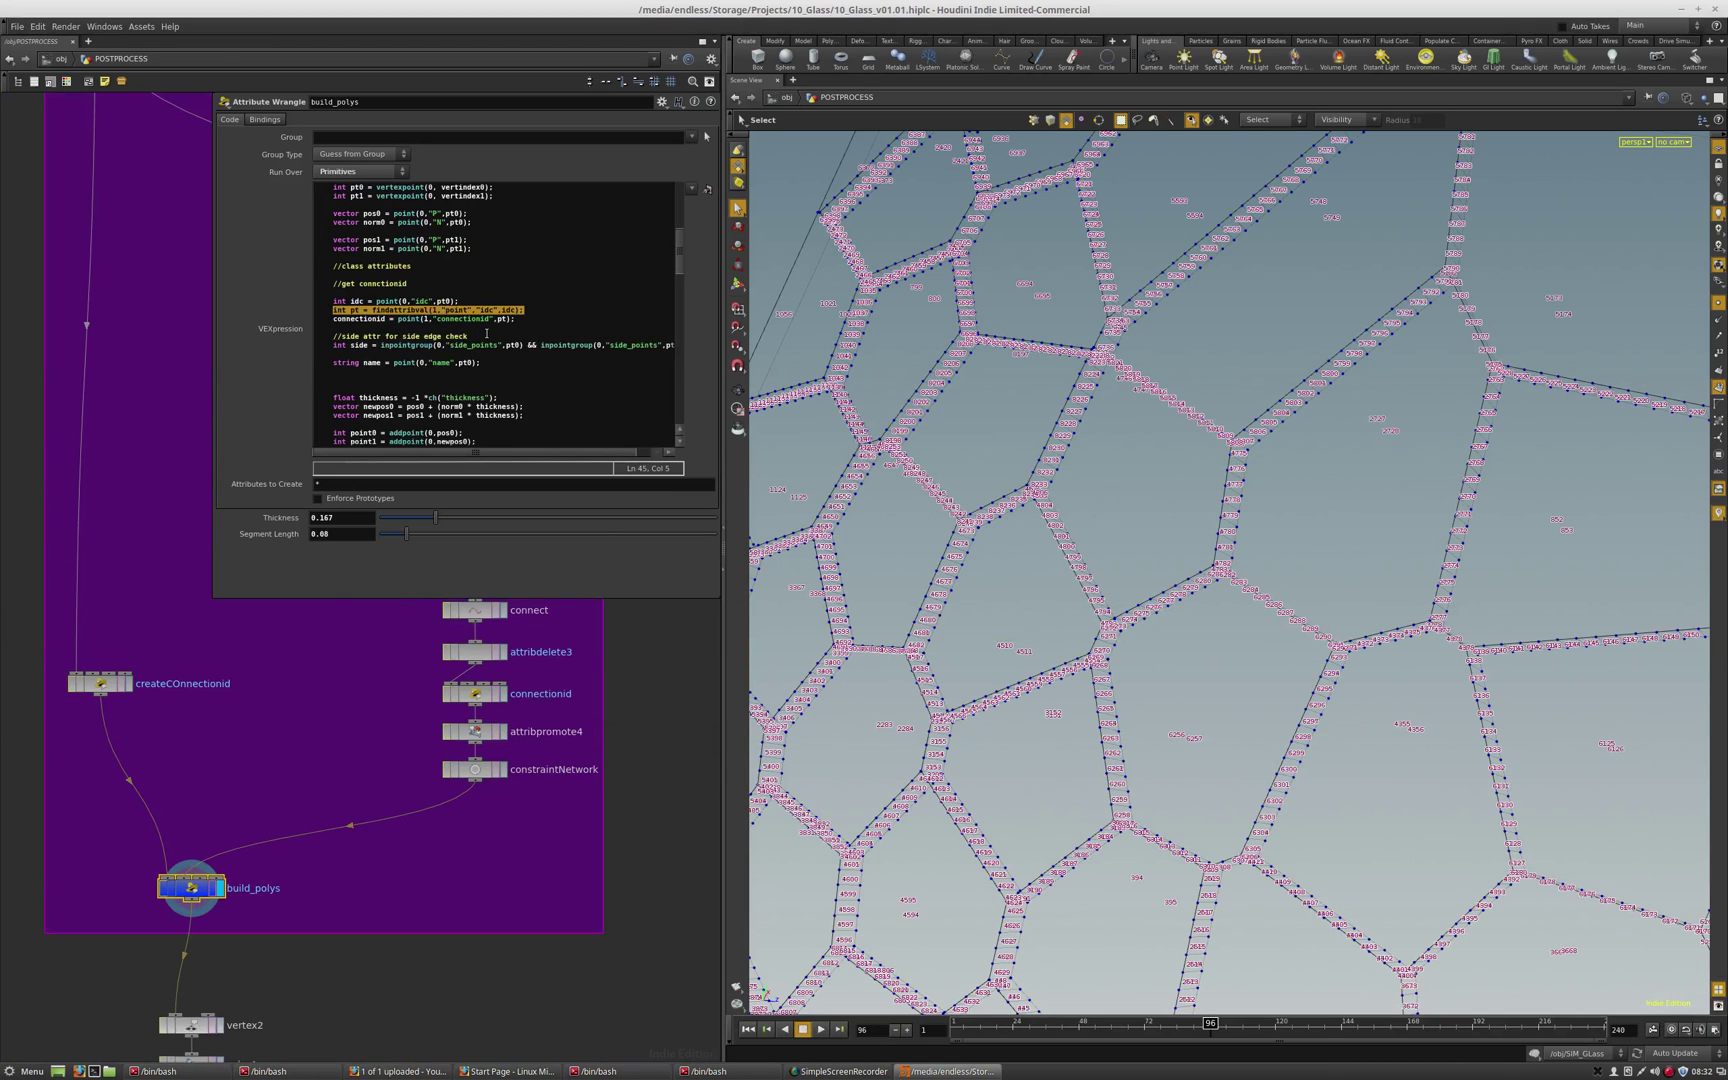
- Highlight the build_polys line that reads connectionid from pt, and the setprimattrib line that writes connectionid onto each new segment primitive
{"action": "left_click", "coordinate": [430, 311]}
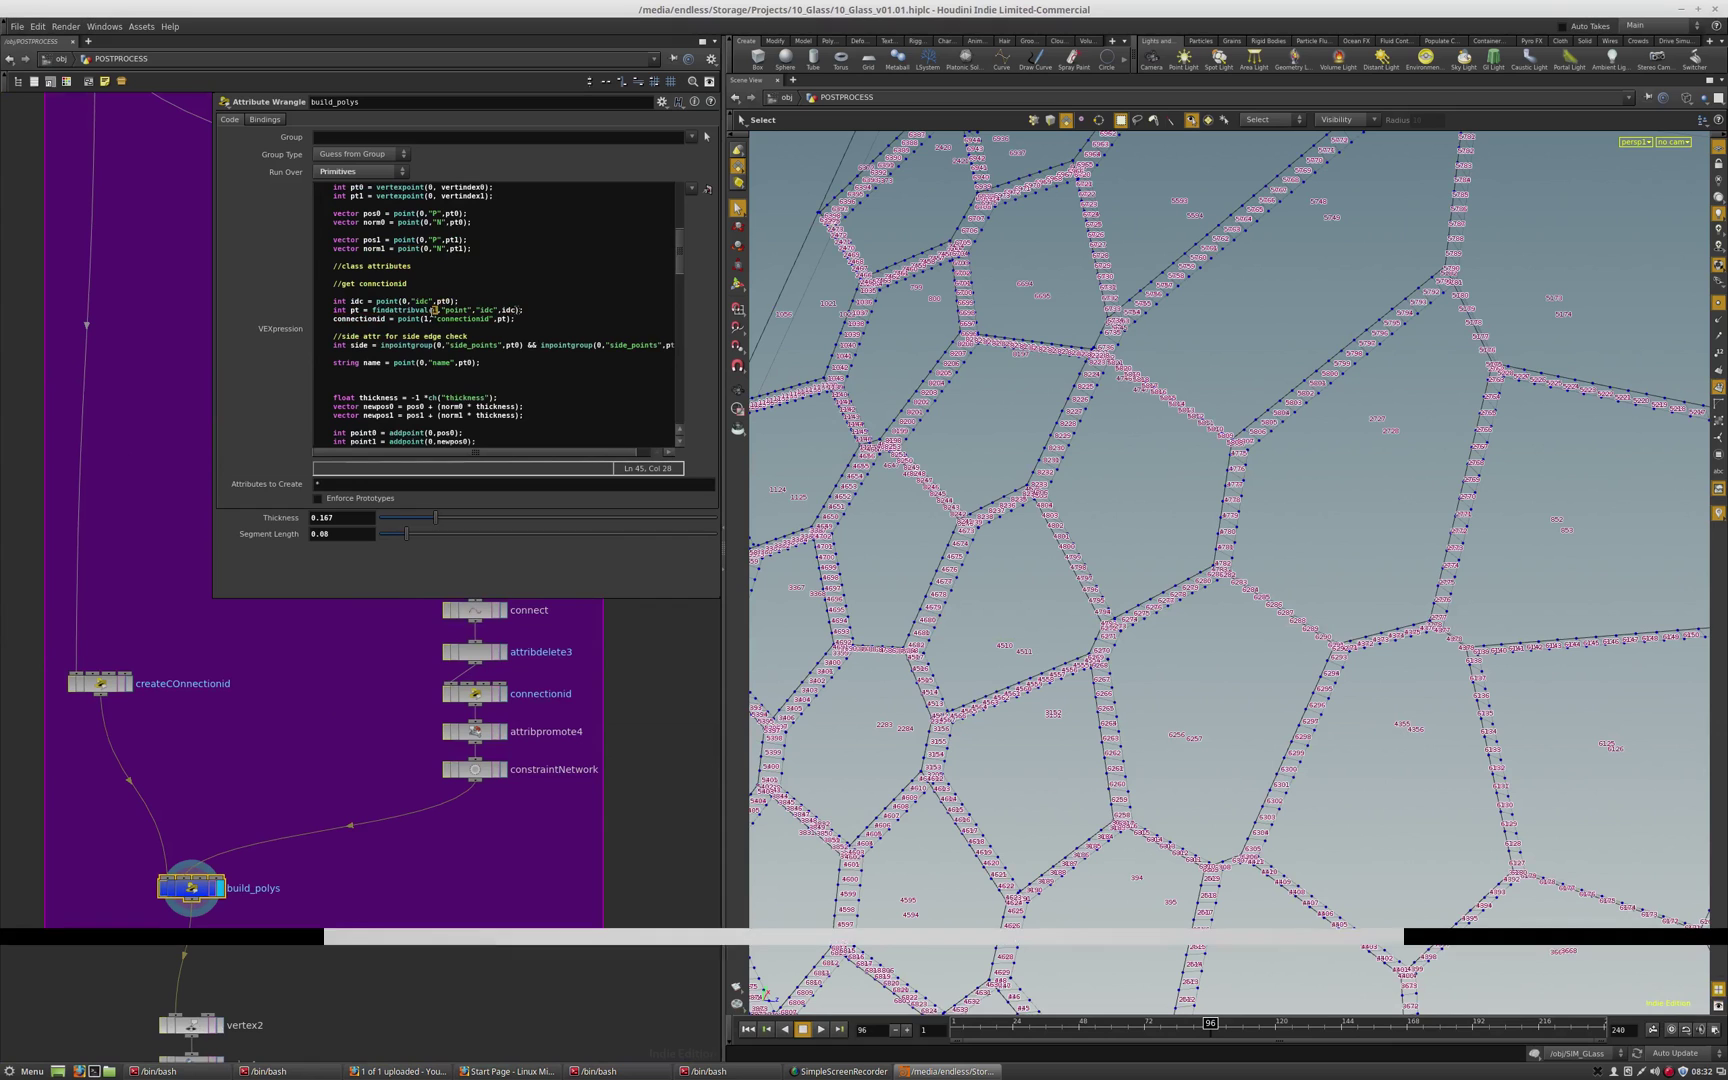
{"action": "left_click_drag", "start_coordinate": [517, 317], "coordinate": [329, 320]}
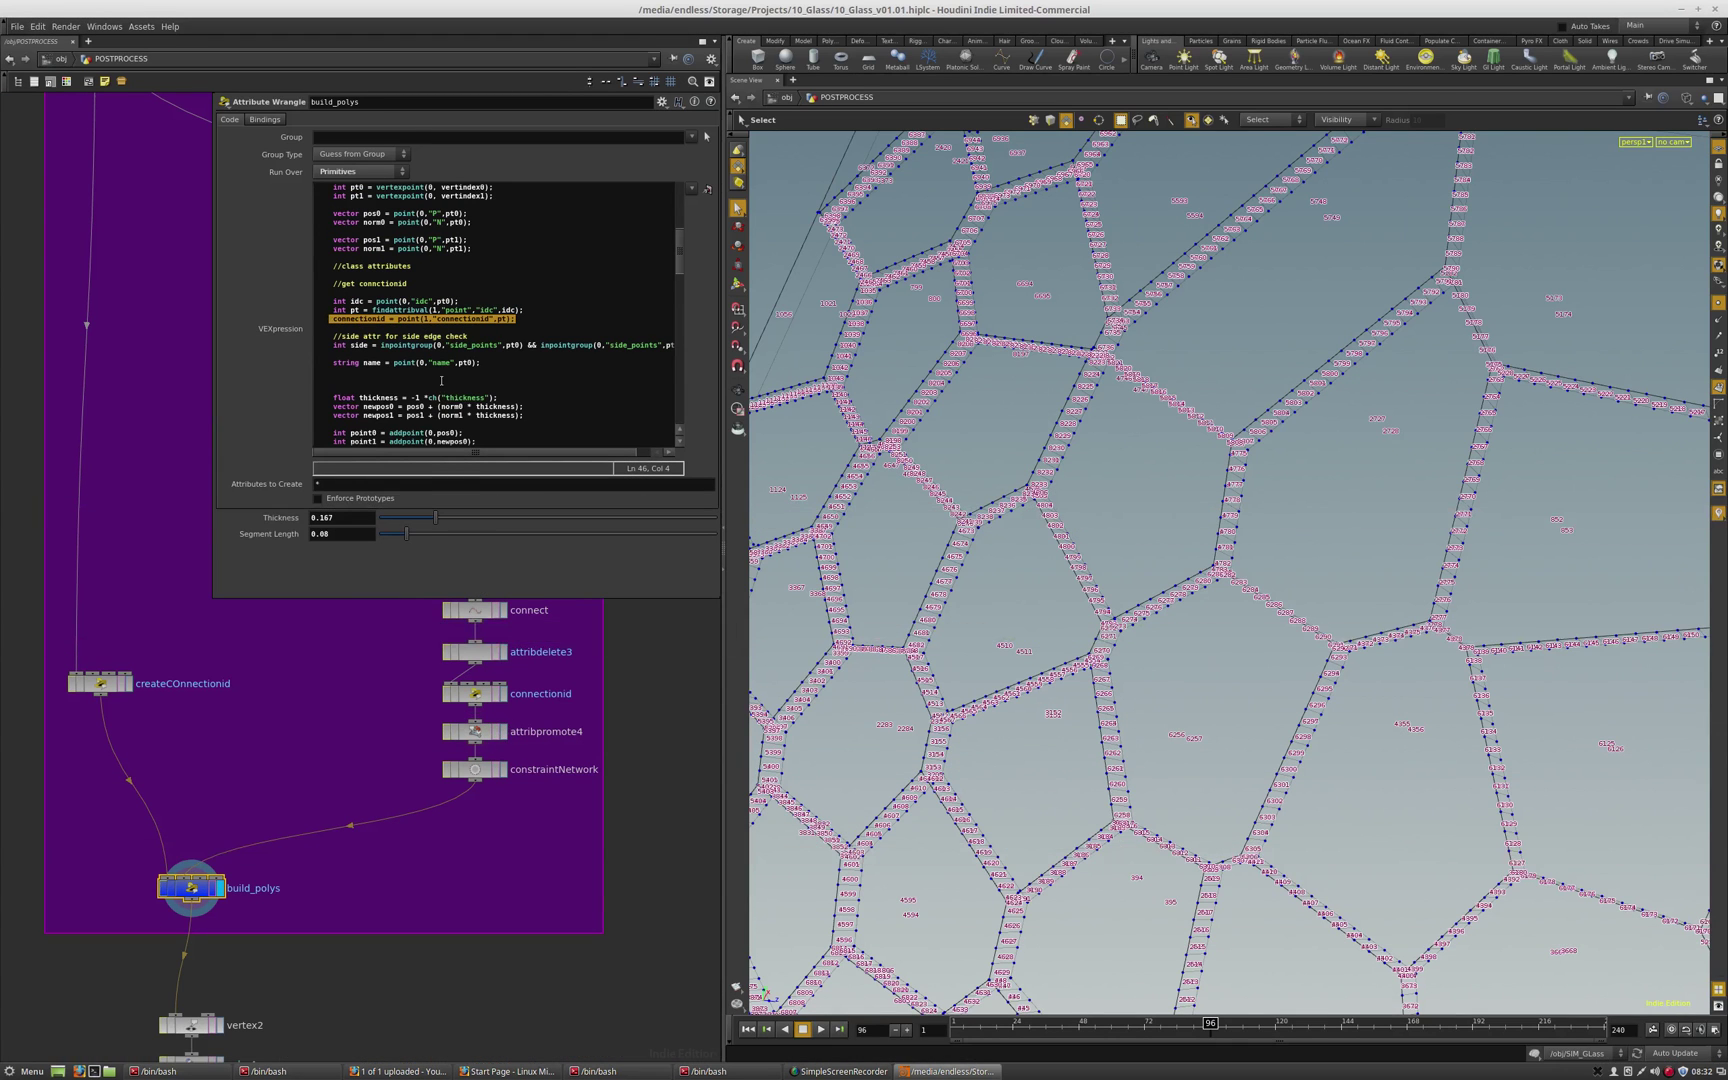
{"action": "scroll", "coordinate": [445, 395], "scroll_direction": "down", "scroll_amount": 4}
{"action": "scroll", "coordinate": [450, 313], "scroll_direction": "down", "scroll_amount": 1}
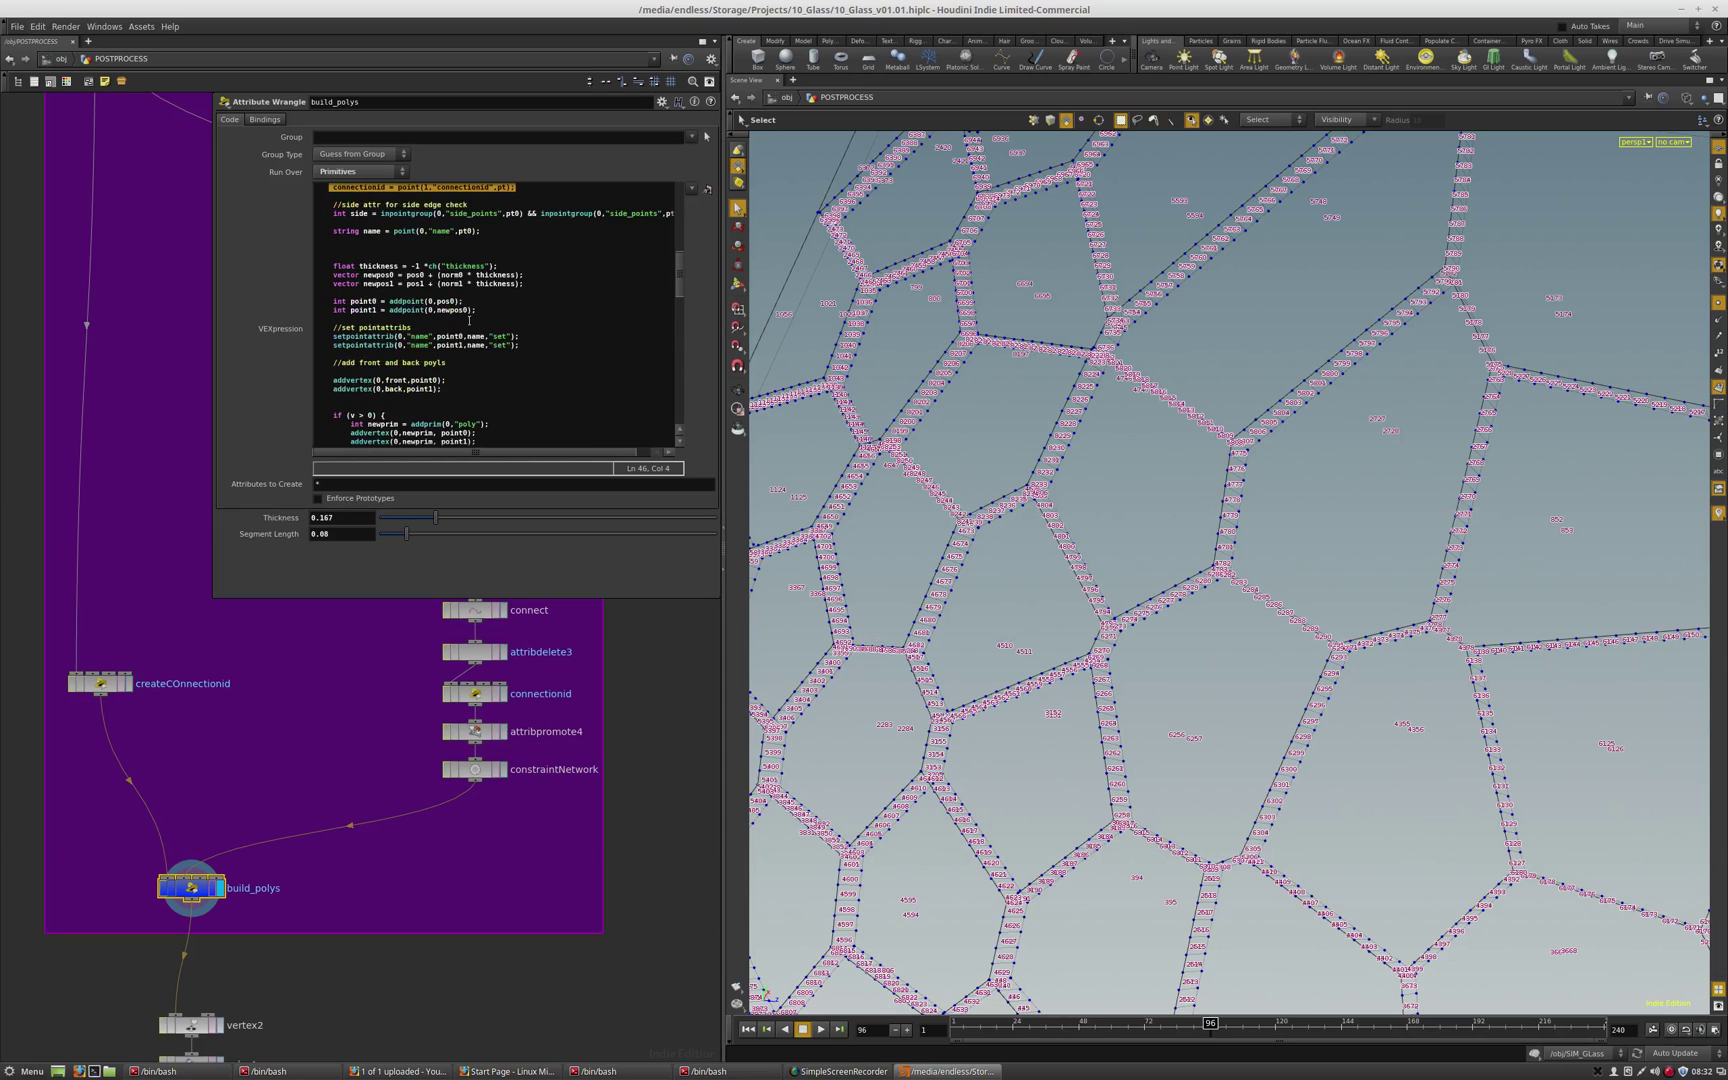
{"action": "scroll", "coordinate": [469, 320], "scroll_direction": "down", "scroll_amount": 8}
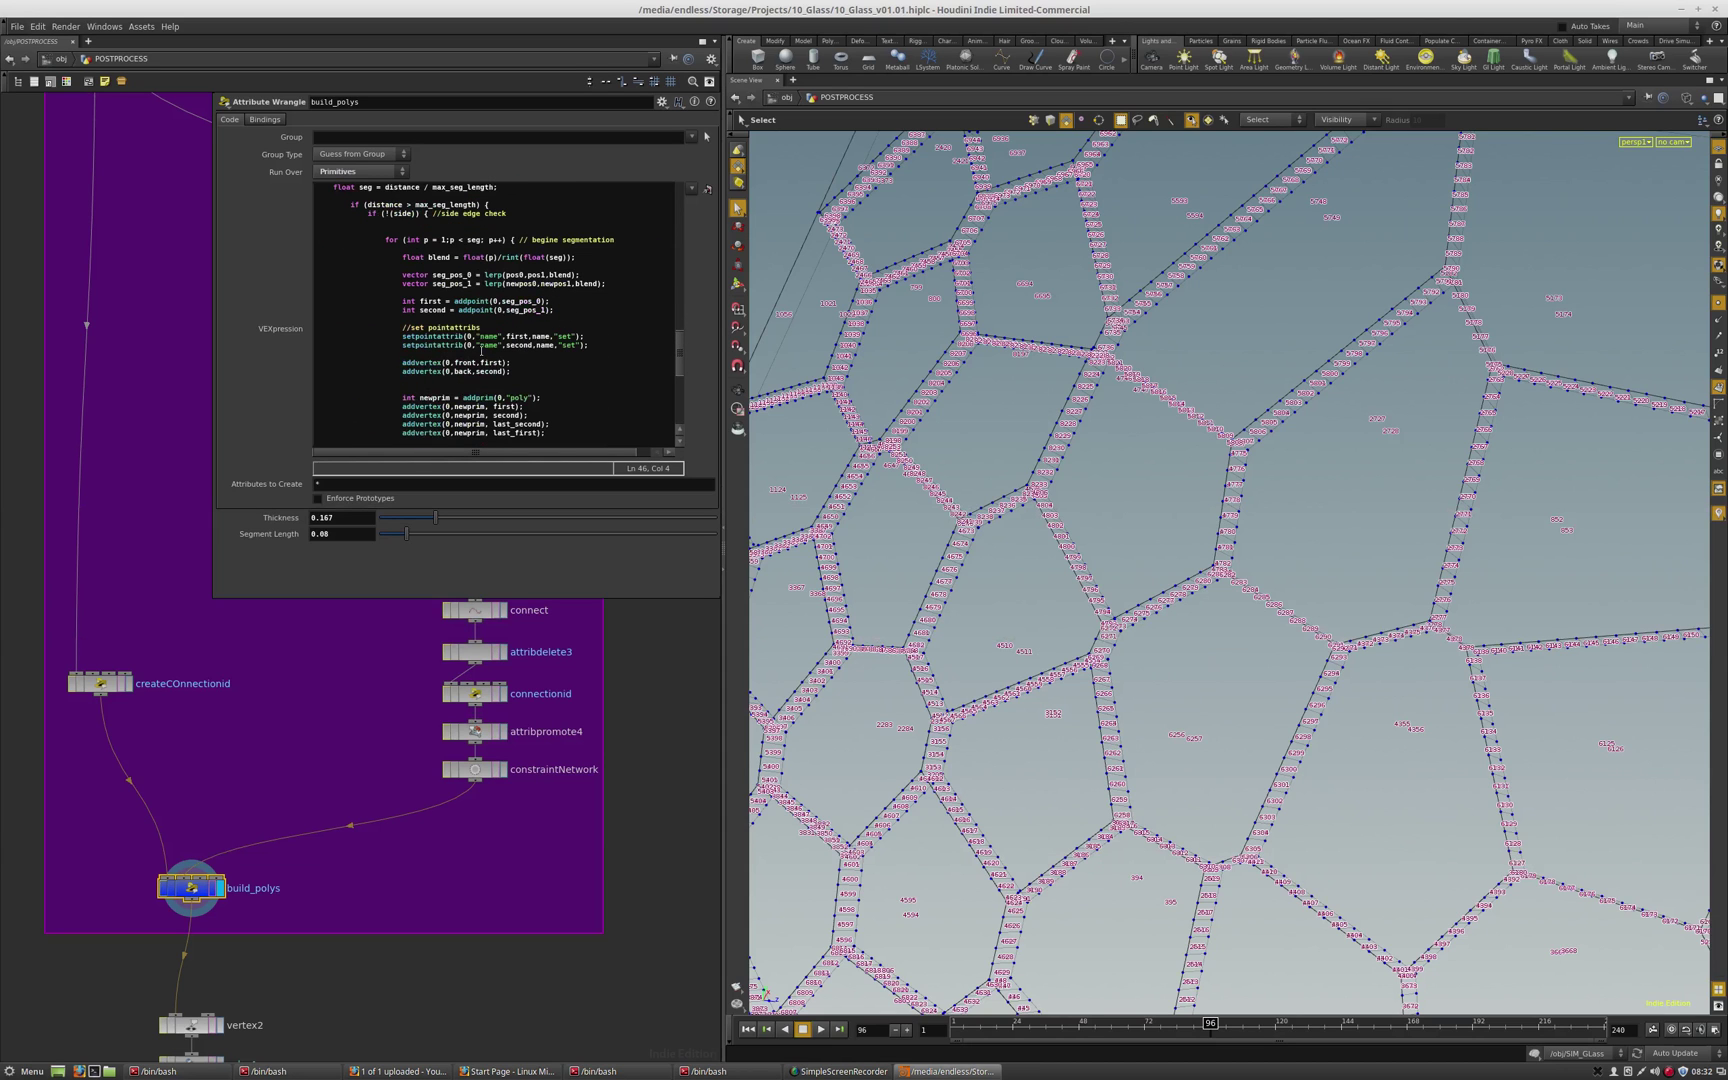
{"action": "scroll", "coordinate": [557, 375], "scroll_direction": "down", "scroll_amount": 4}
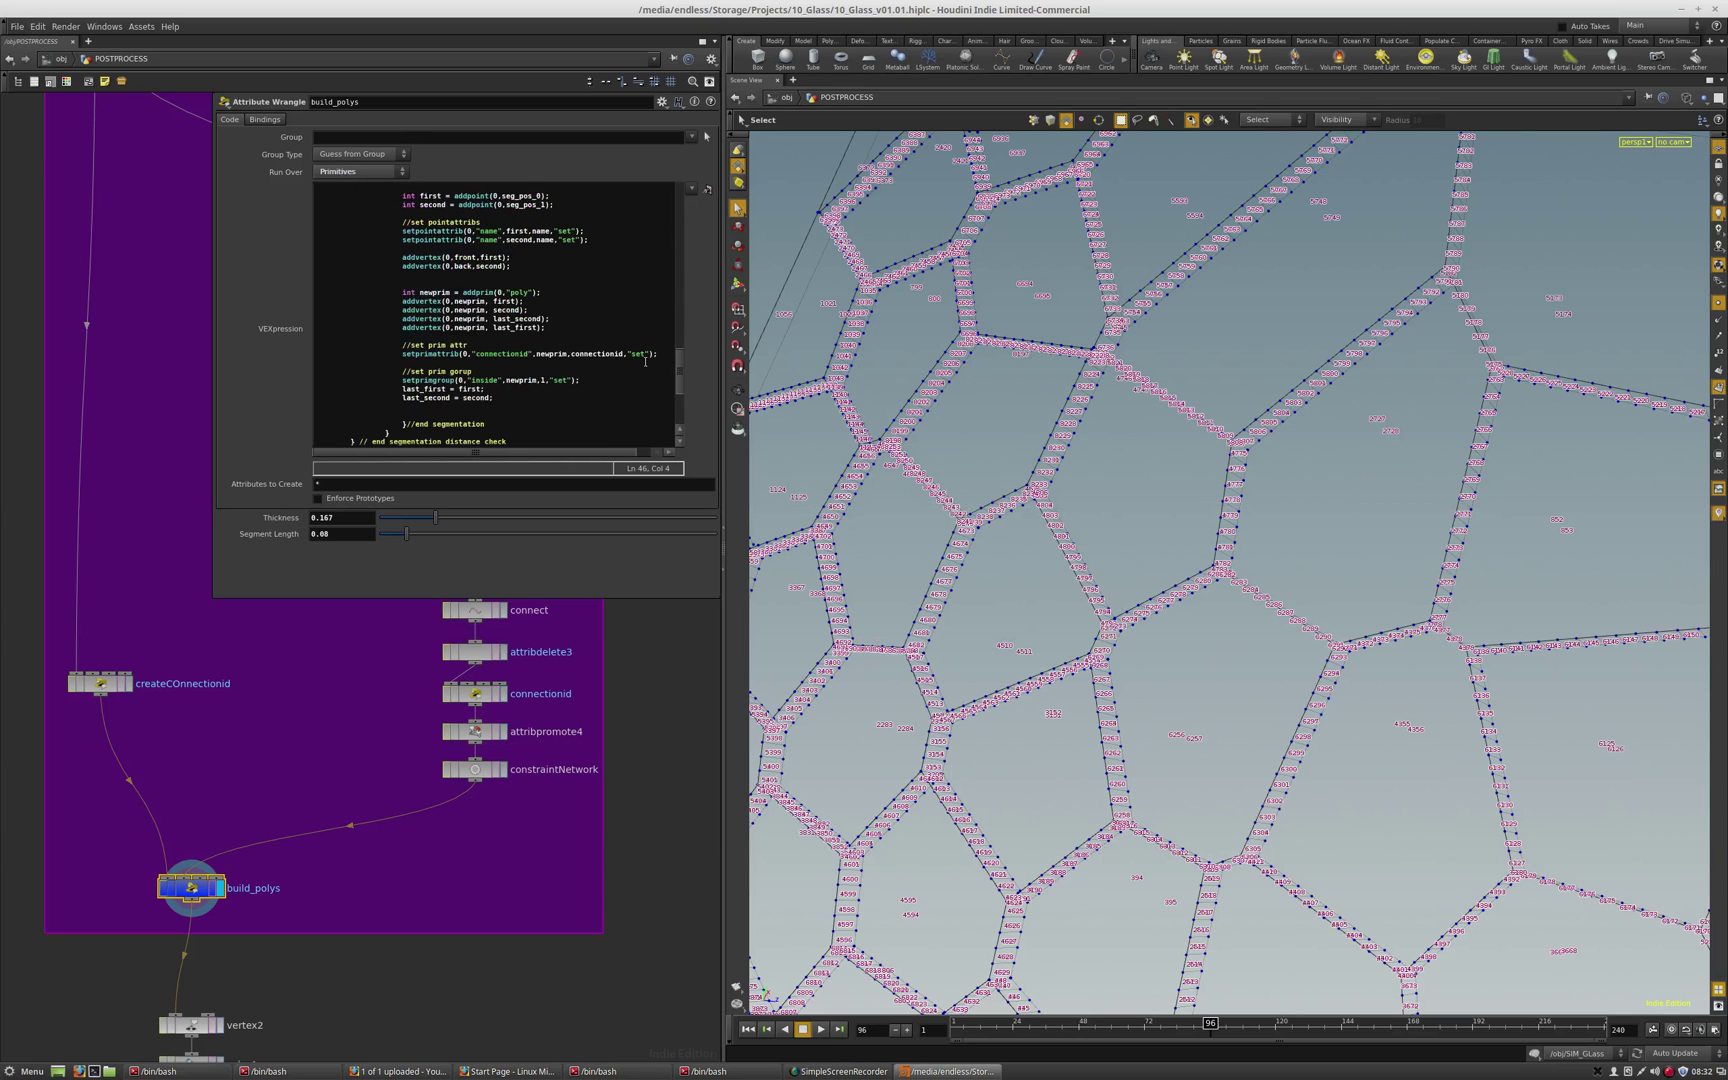
{"action": "left_click", "coordinate": [641, 354]}
{"action": "left_click_drag", "start_coordinate": [641, 354], "coordinate": [404, 354]}
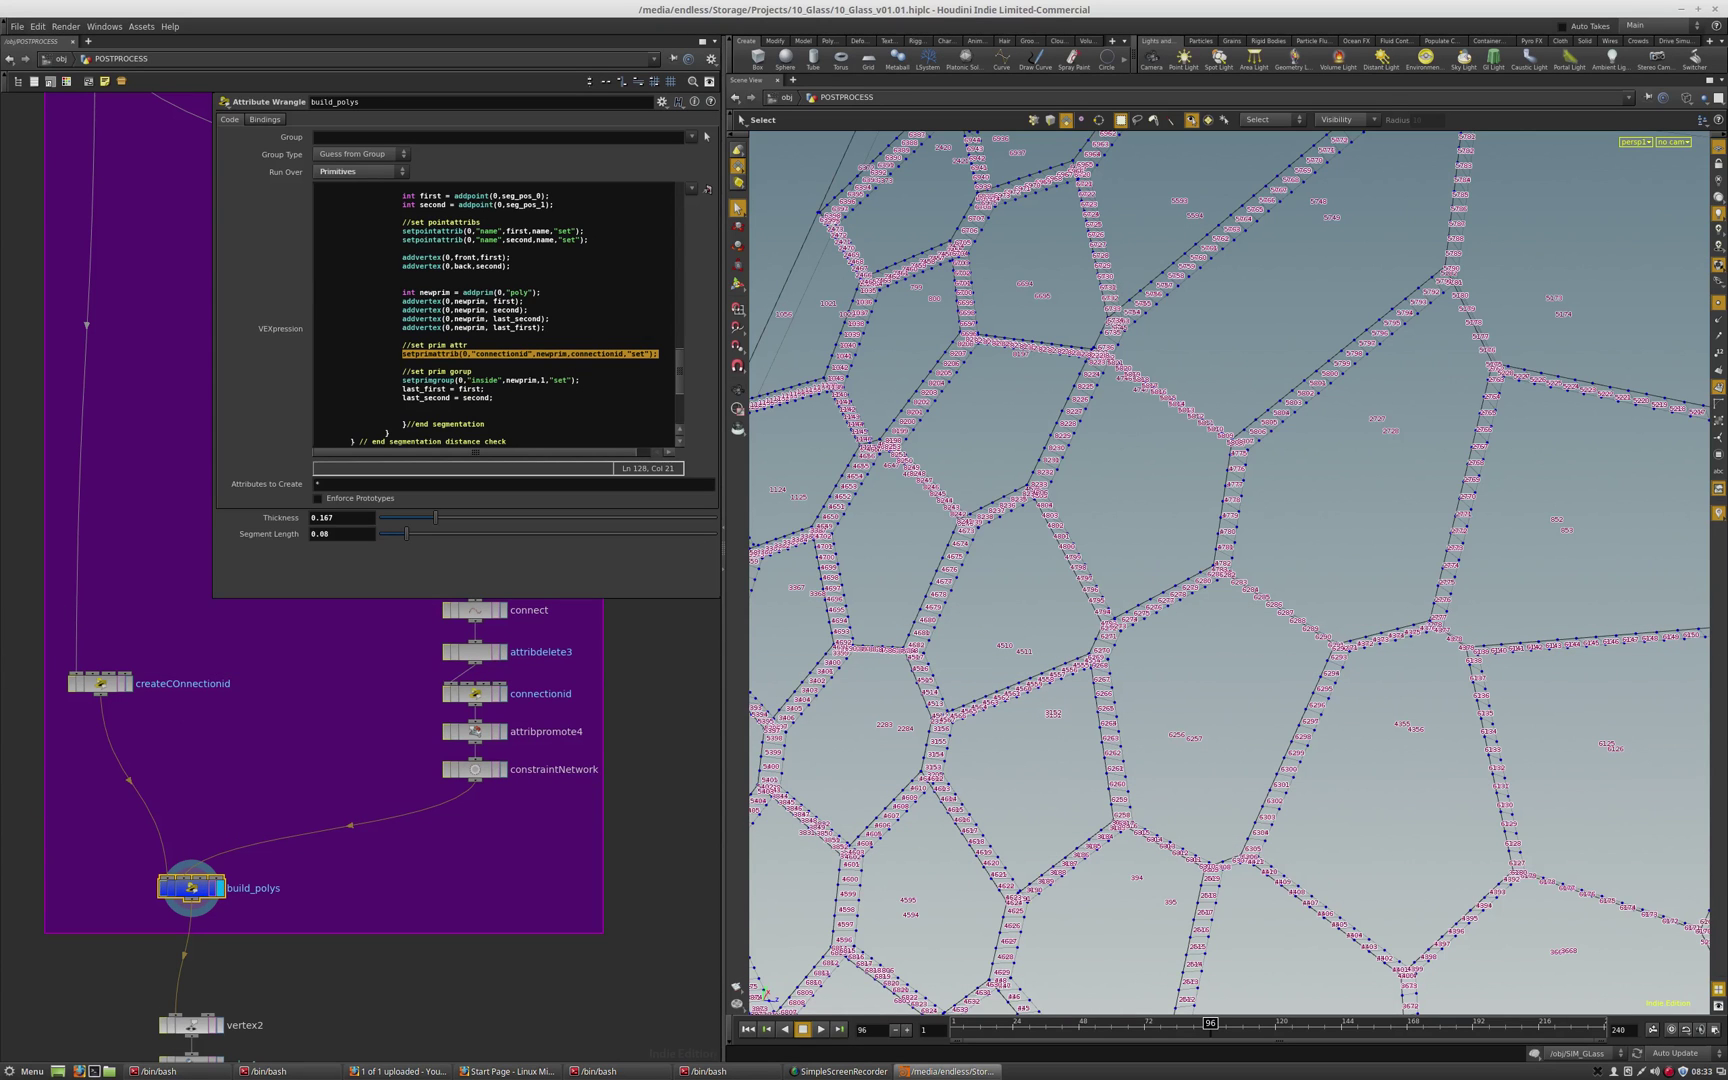
{"action": "key", "text": "alt+Tab"}
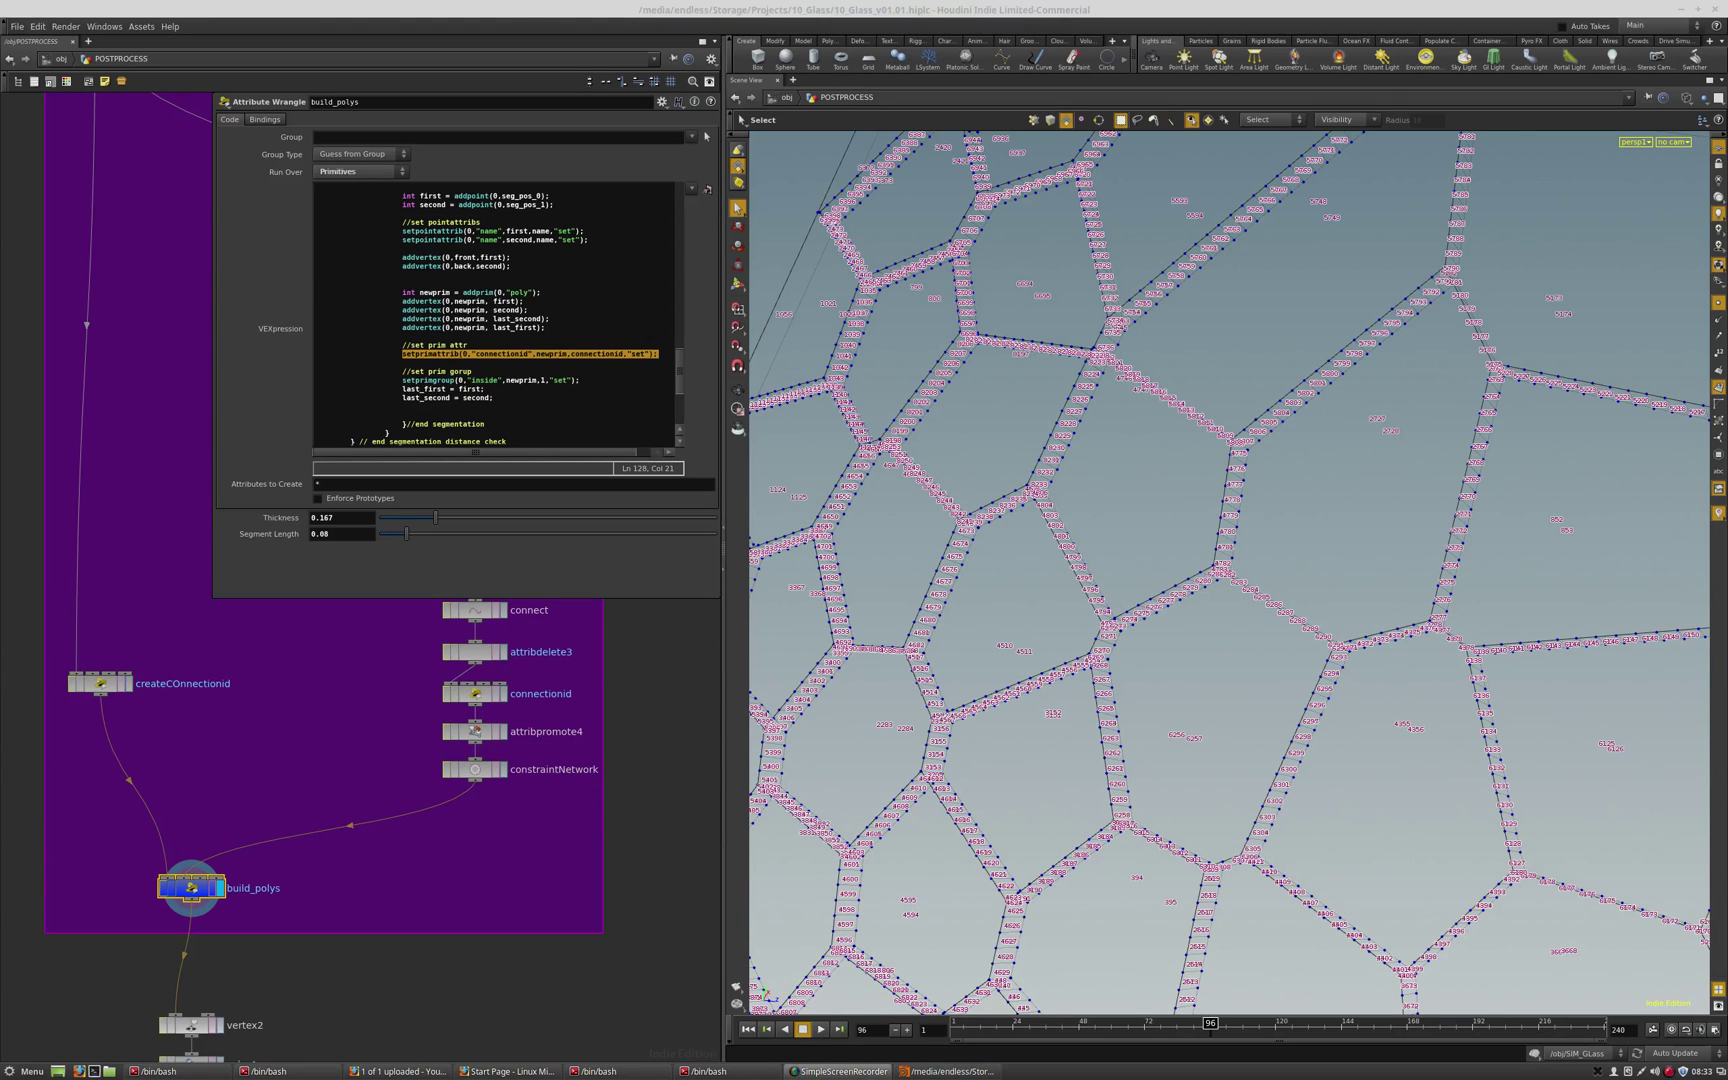